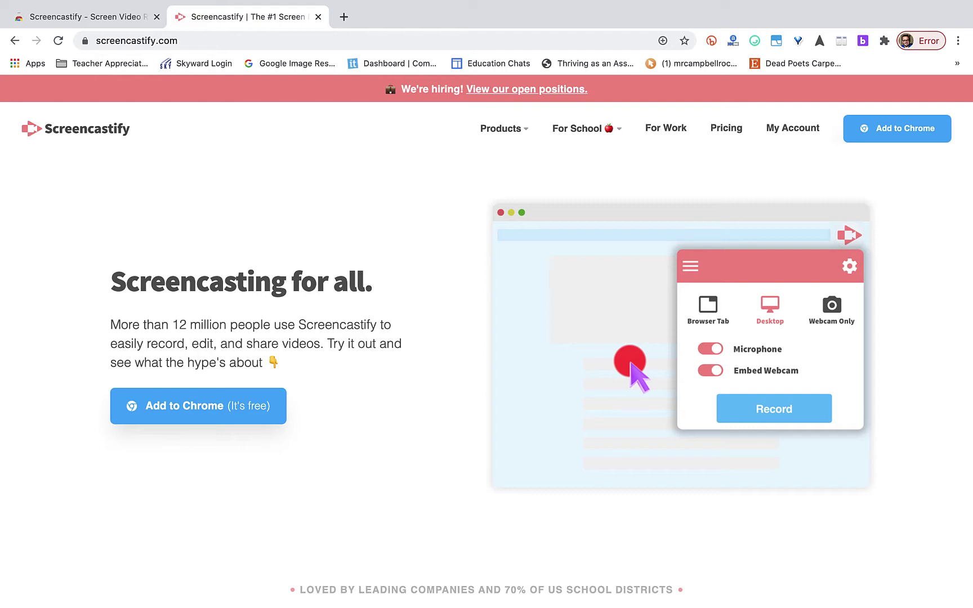
# Switch from the full-screen Chrome window to the Google Drive space showing My Drive
pyautogui.hotkey('ctrl', 'Right')
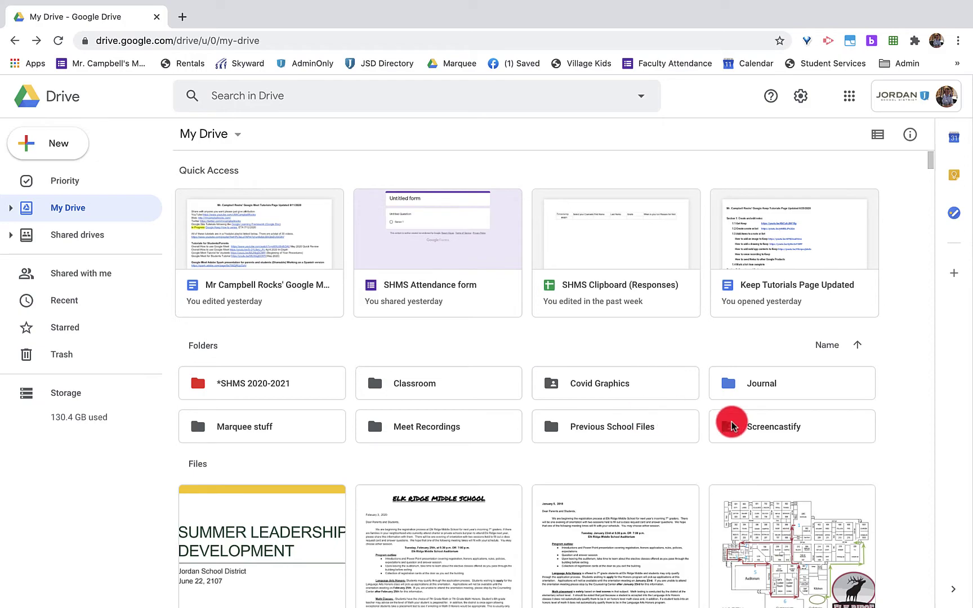
# Browse the recordings in Drive's Screencastify folder, return to My Drive, then switch back to Chrome
pyautogui.doubleClick(760, 426)
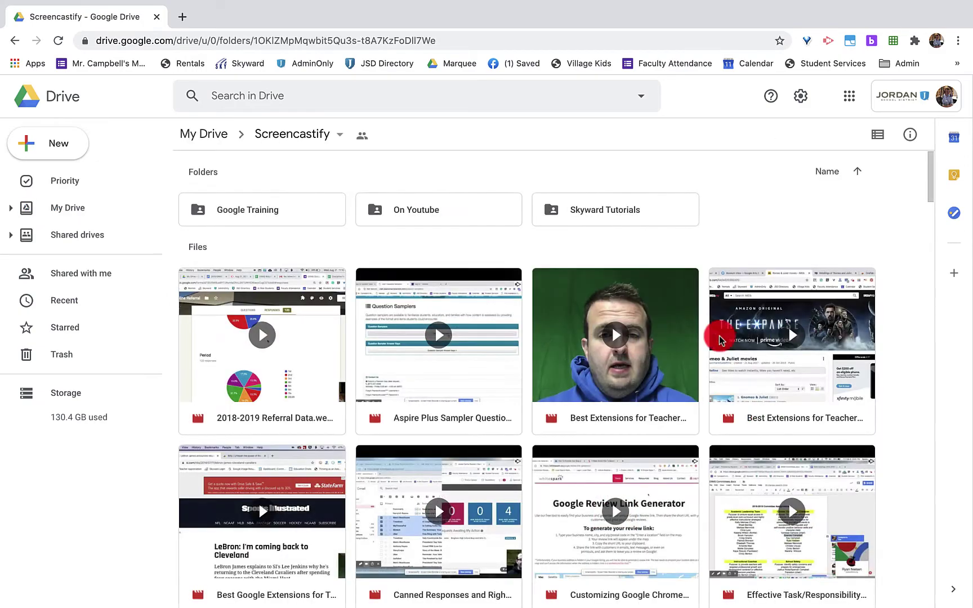
pyautogui.scroll(-10, 718, 337)
pyautogui.scroll(-20, 719, 337)
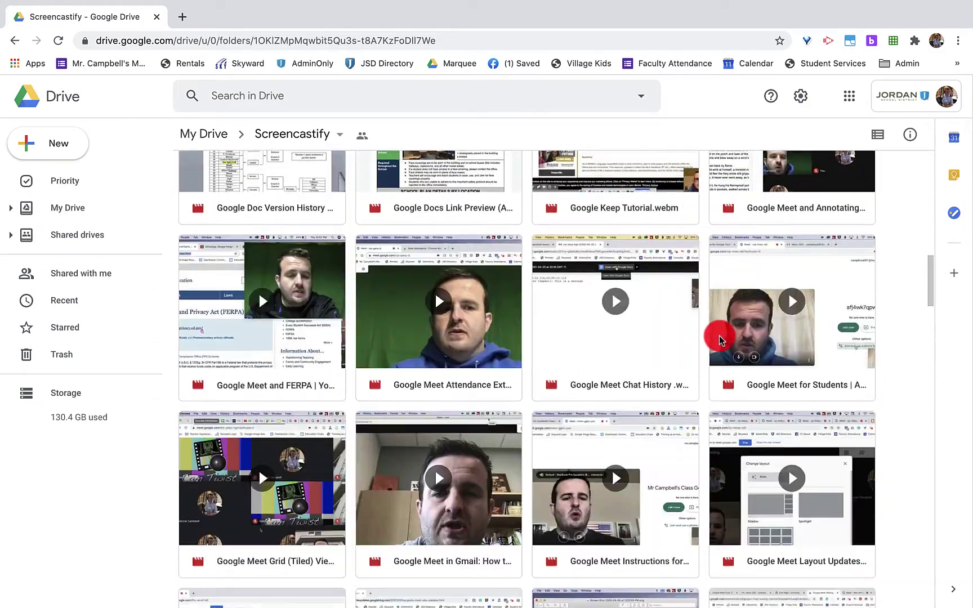
pyautogui.scroll(-15, 719, 335)
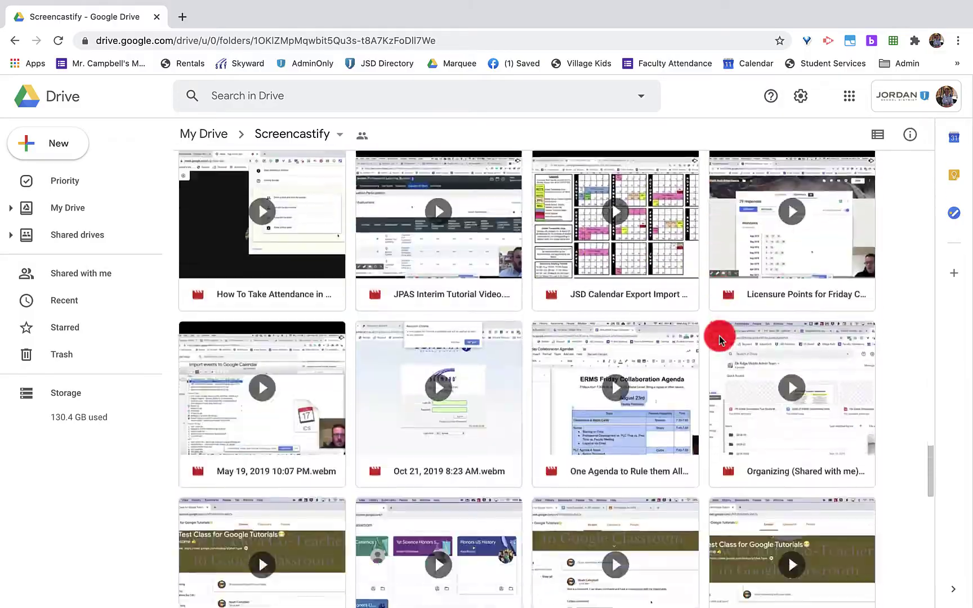
pyautogui.scroll(20, 719, 335)
pyautogui.scroll(20, 719, 336)
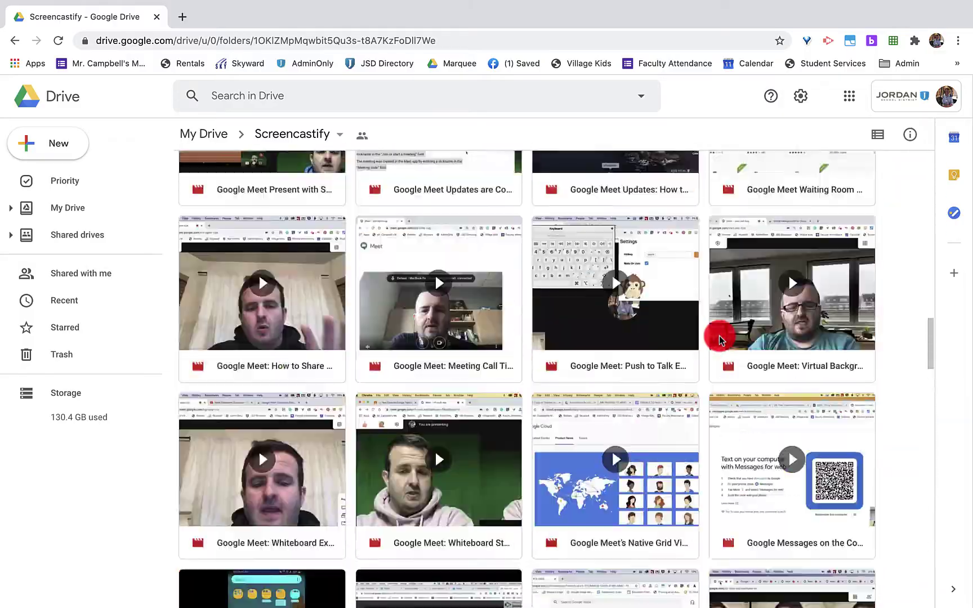
pyautogui.scroll(6, 719, 337)
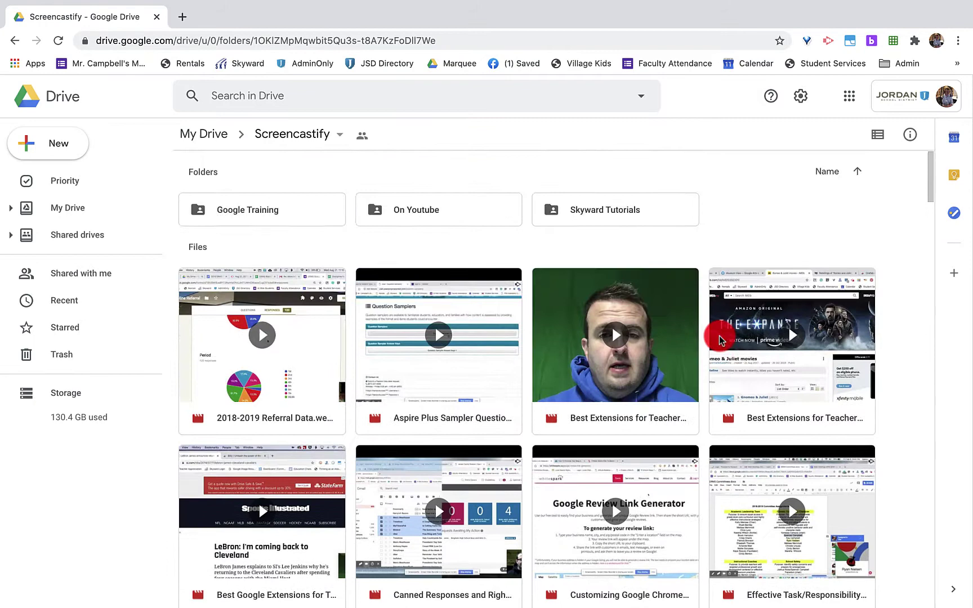
pyautogui.click(14, 44)
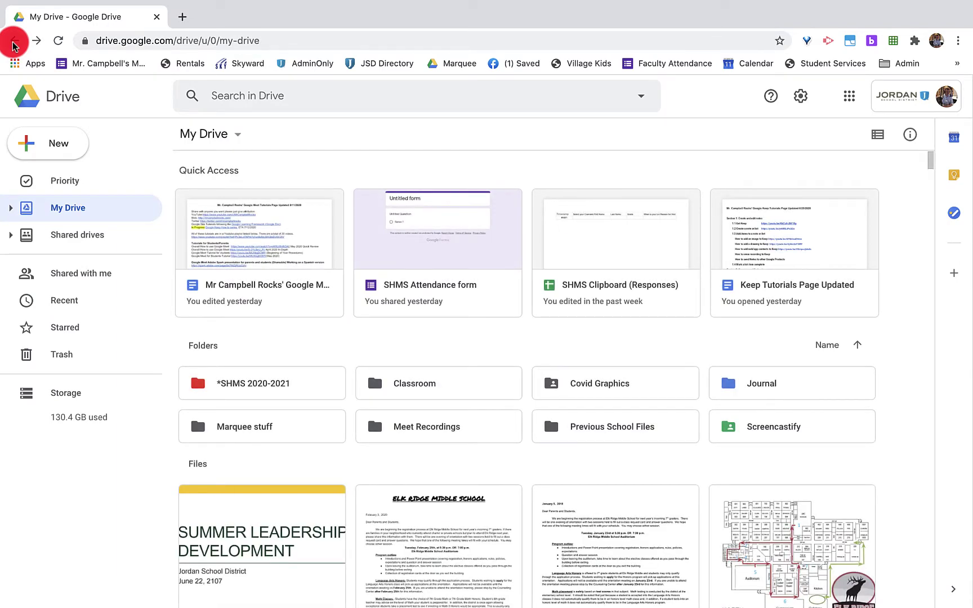
pyautogui.hotkey('ctrl', 'Left')
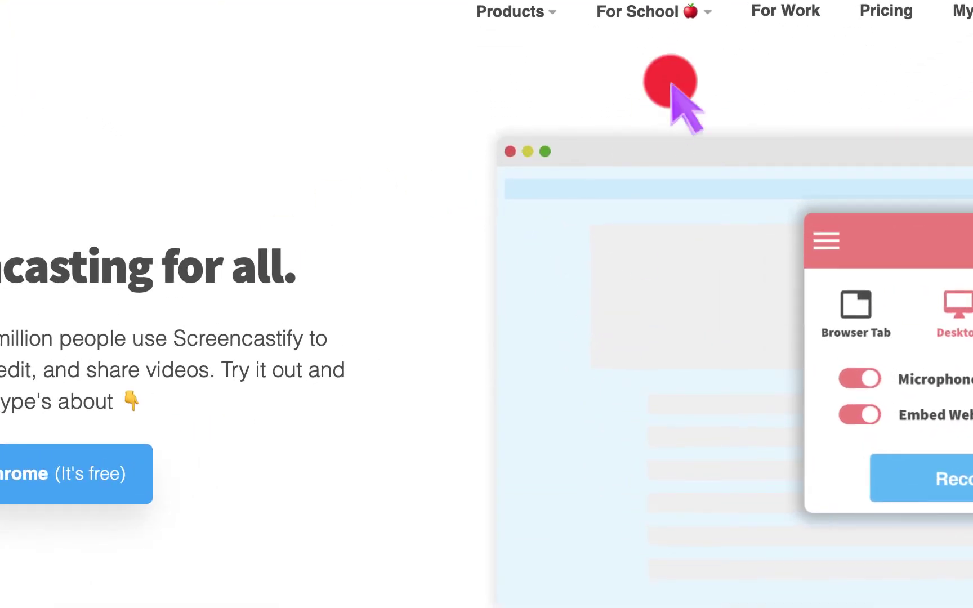
# Open the Screen Recorder product page and scroll to its Powerful simplicity features
pyautogui.moveTo(521, 20)
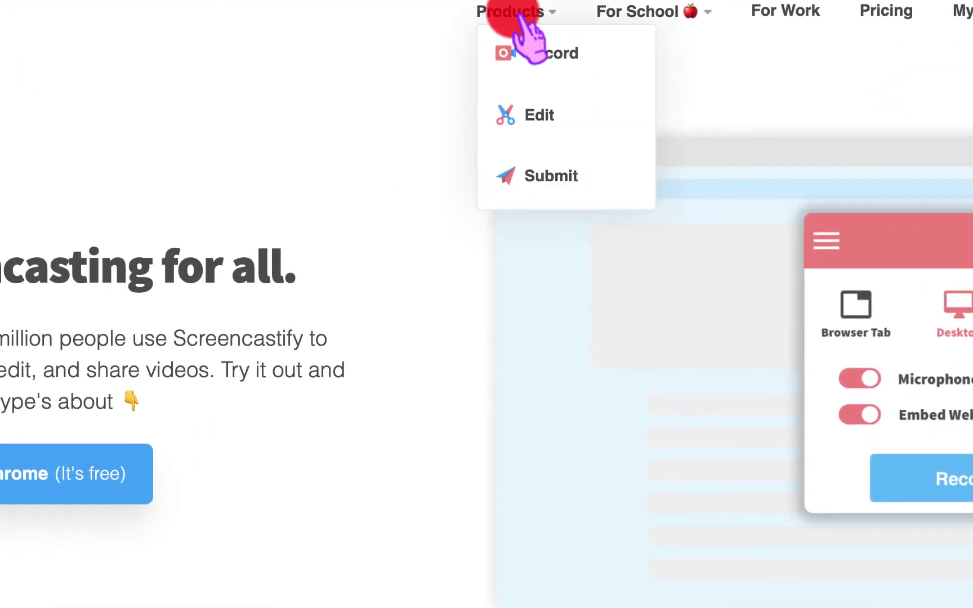
pyautogui.click(529, 42)
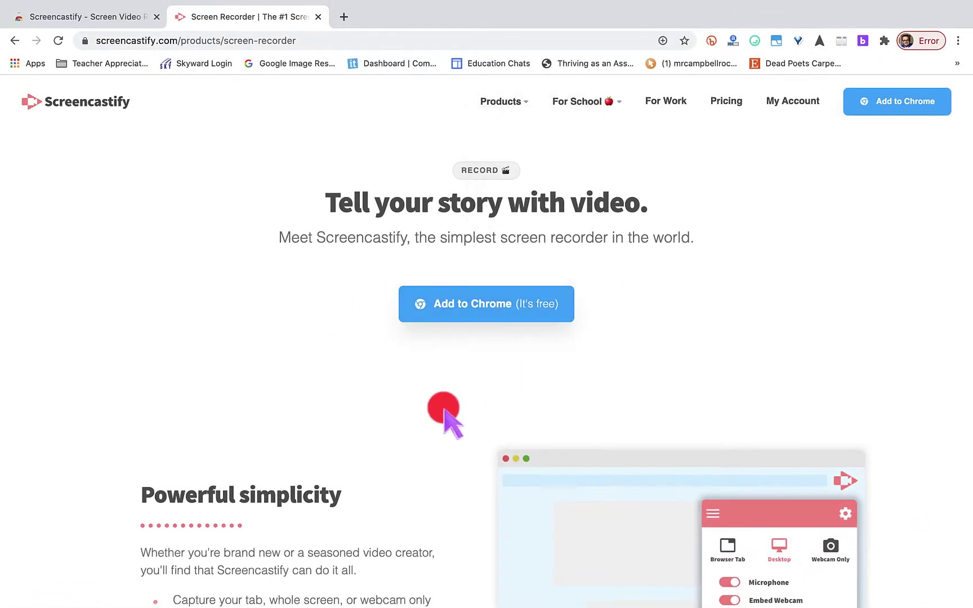
pyautogui.scroll(-6, 439, 405)
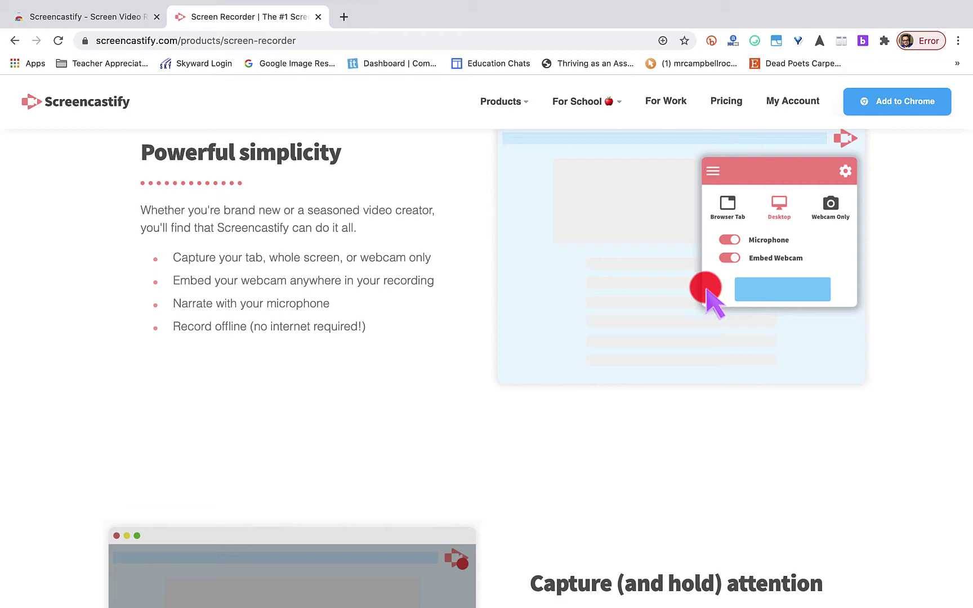
pyautogui.scroll(2, 486, 366)
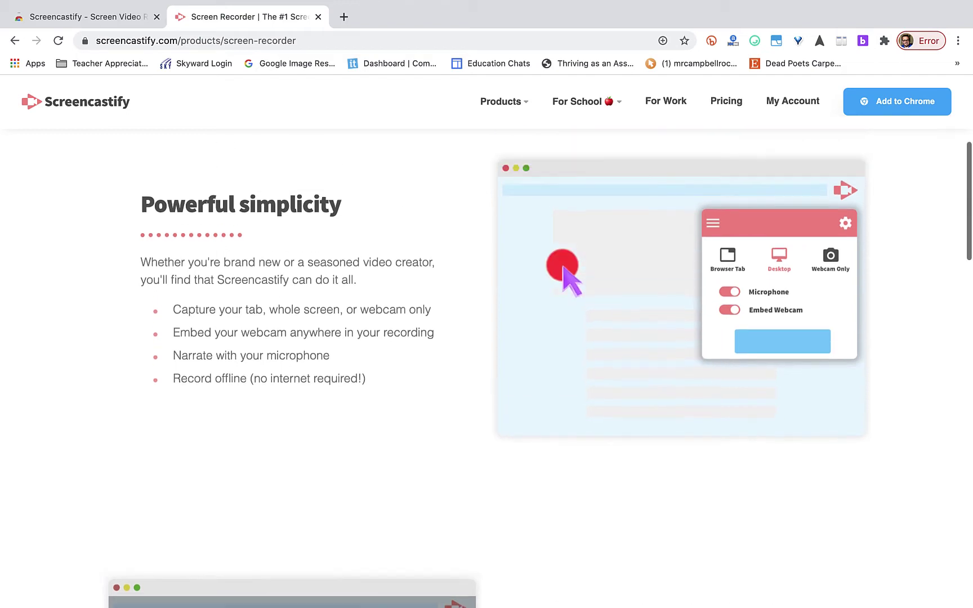
# Open Products > Edit and scroll through the online video editor page
pyautogui.moveTo(511, 119)
pyautogui.click(513, 162)
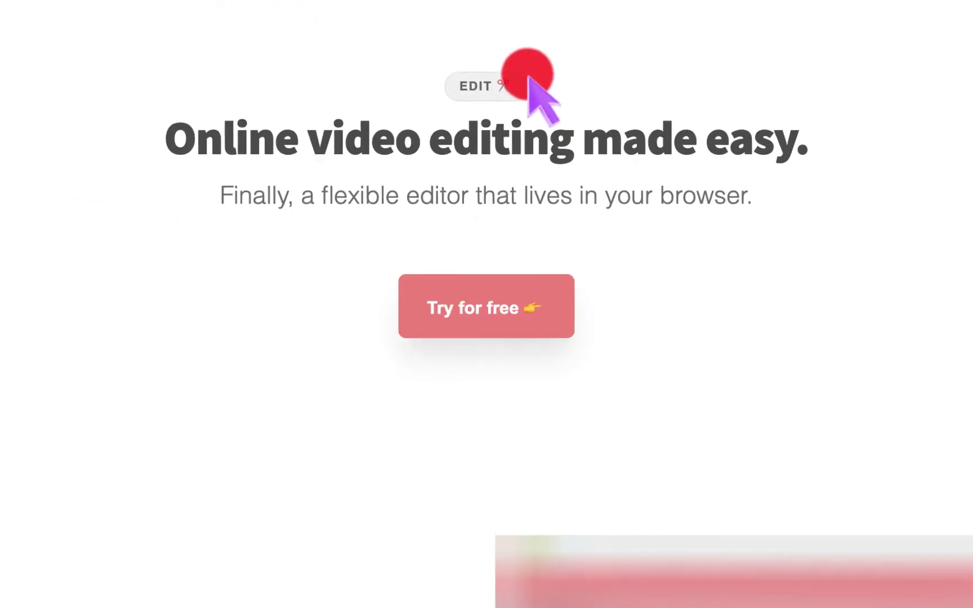
pyautogui.scroll(-5, 354, 466)
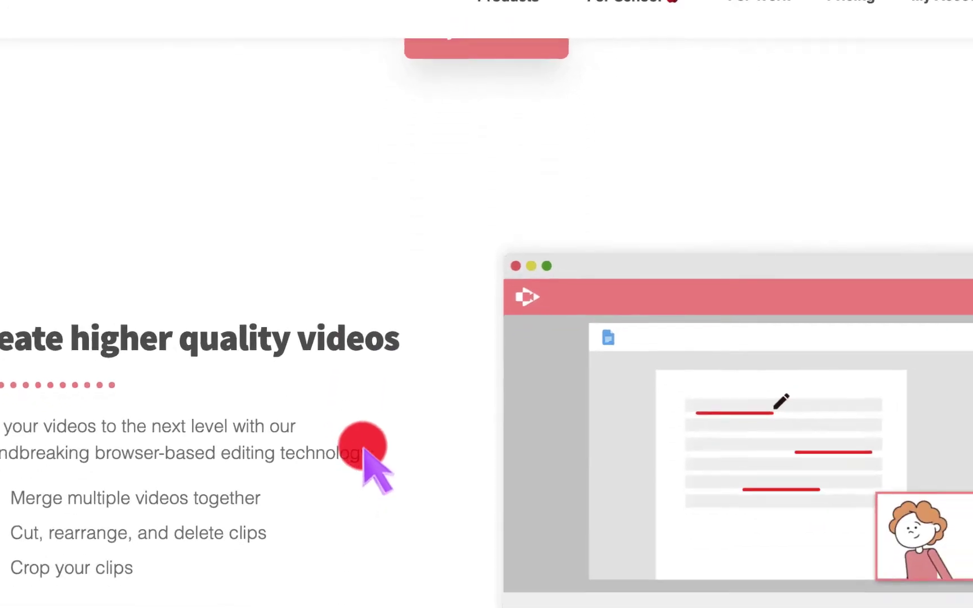
pyautogui.scroll(-2, 403, 403)
pyautogui.scroll(2, 404, 401)
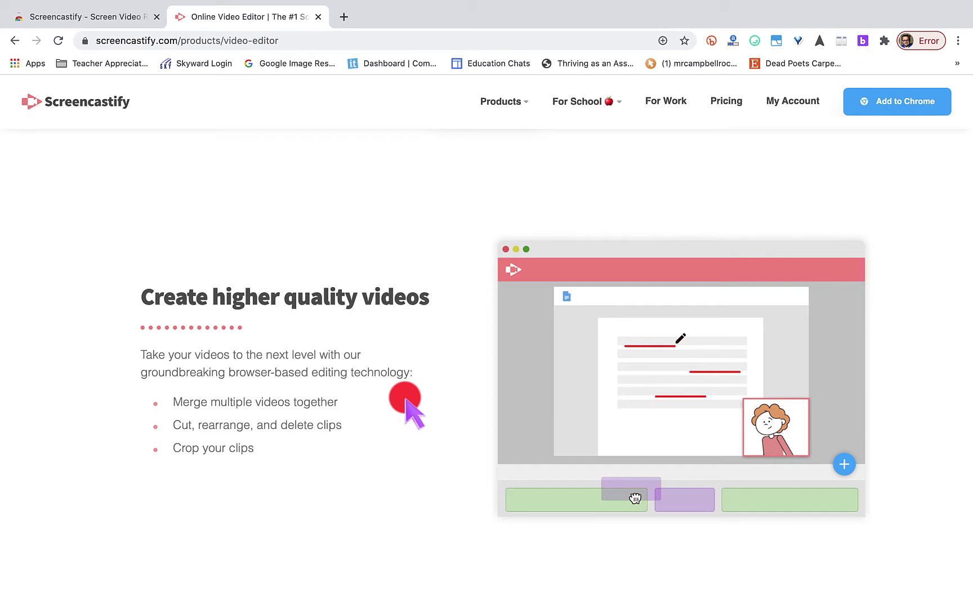
pyautogui.scroll(-4, 633, 447)
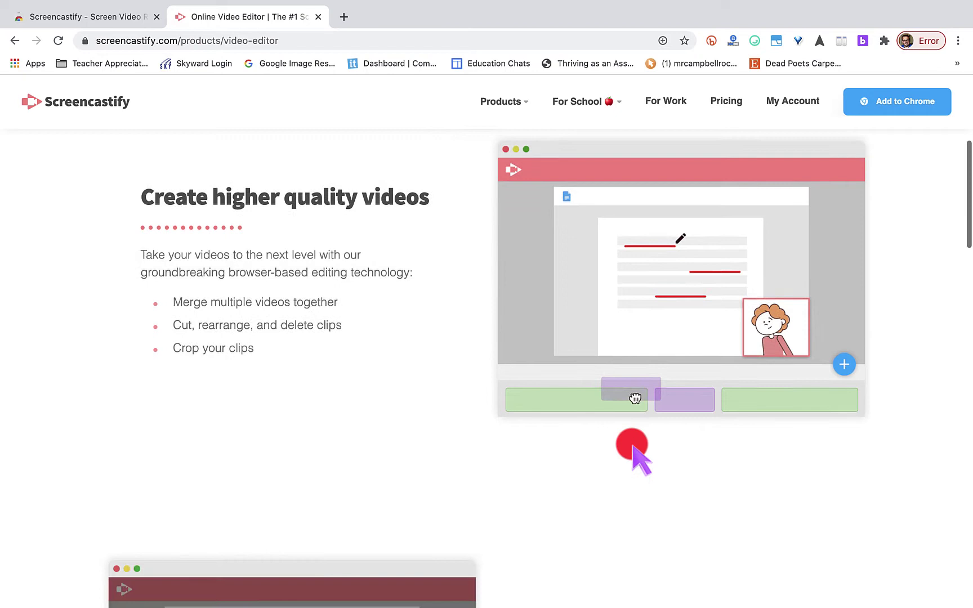
pyautogui.scroll(7, 631, 449)
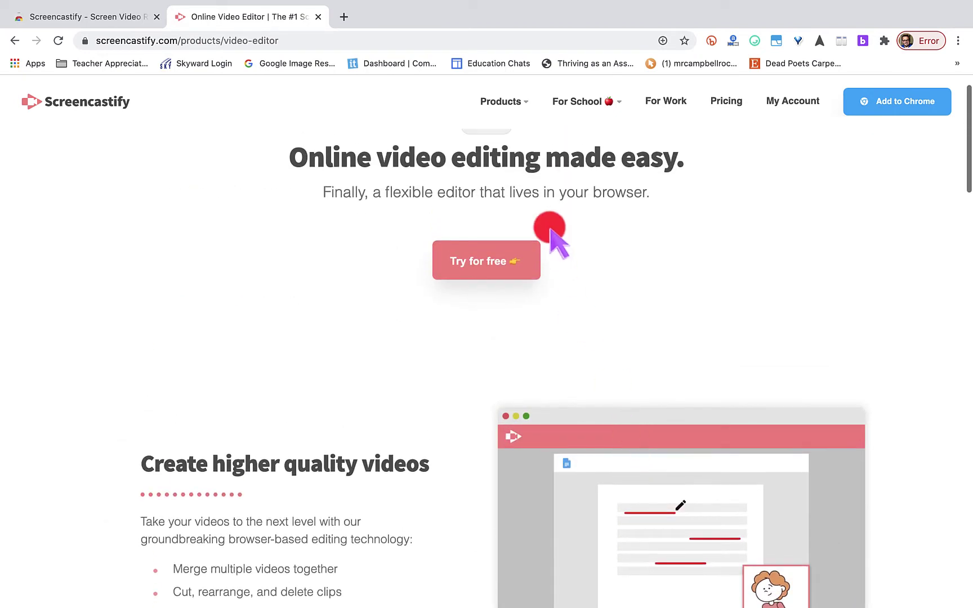
# Open Products > Submit and read the effortless video assignments page
pyautogui.moveTo(524, 110)
pyautogui.click(524, 201)
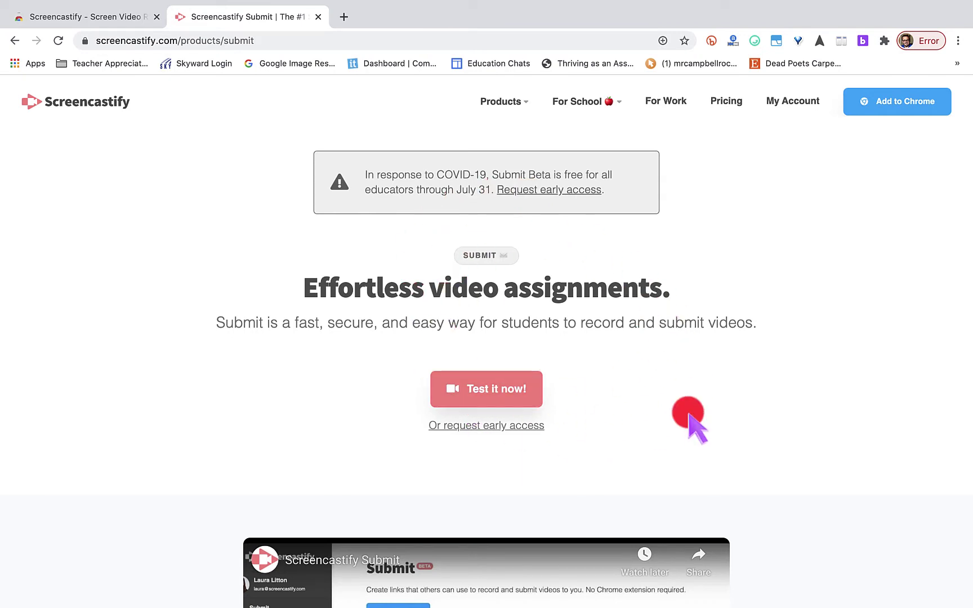
pyautogui.moveTo(608, 97)
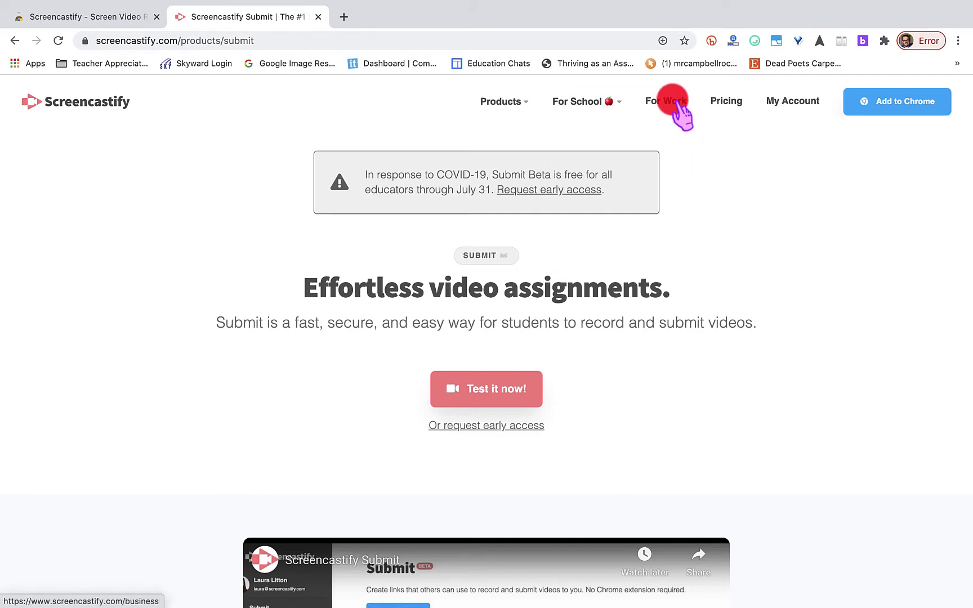
# Open the pricing page and expand the Free plan's full feature list
pyautogui.click(727, 101)
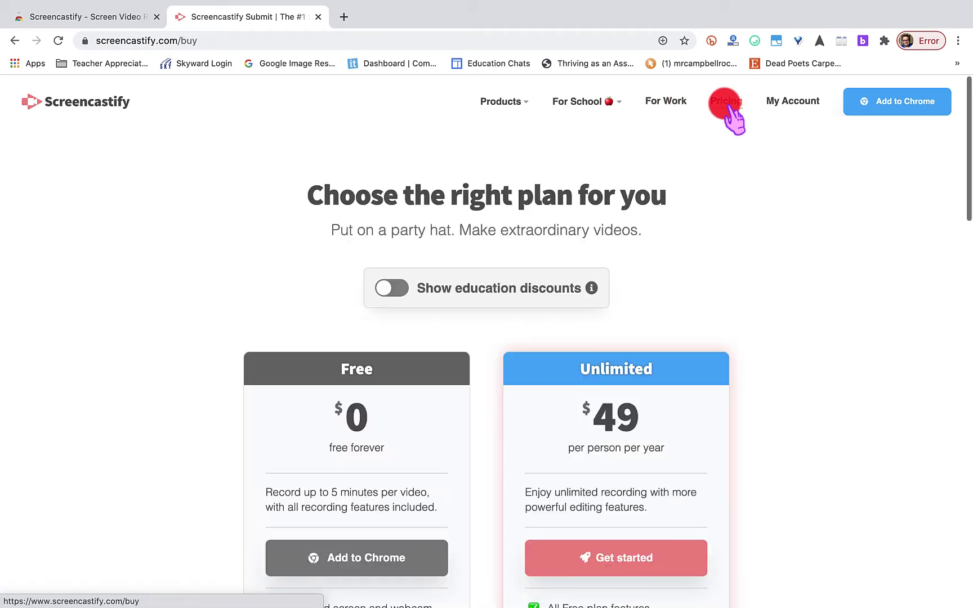
pyautogui.scroll(-3, 800, 273)
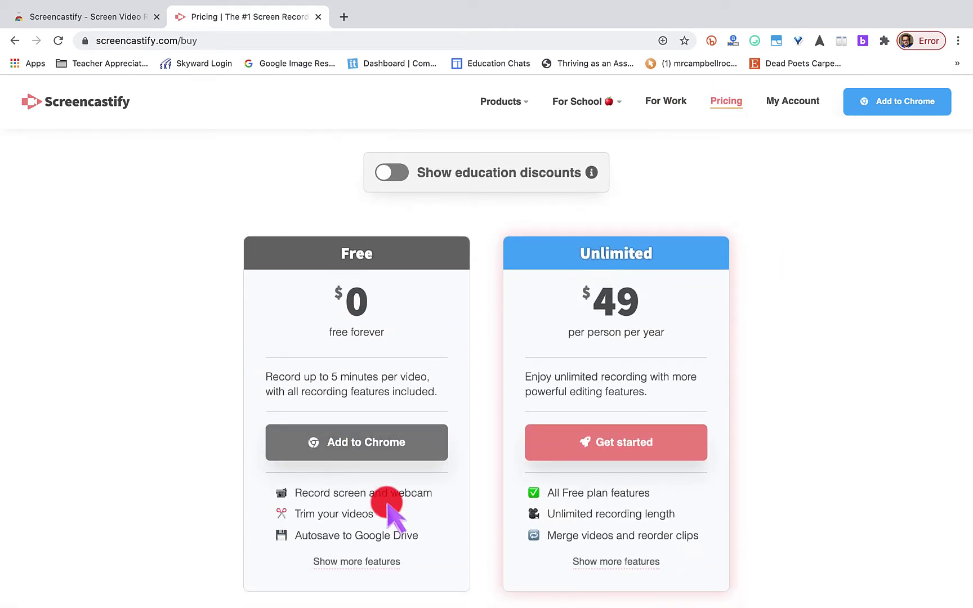
pyautogui.click(338, 560)
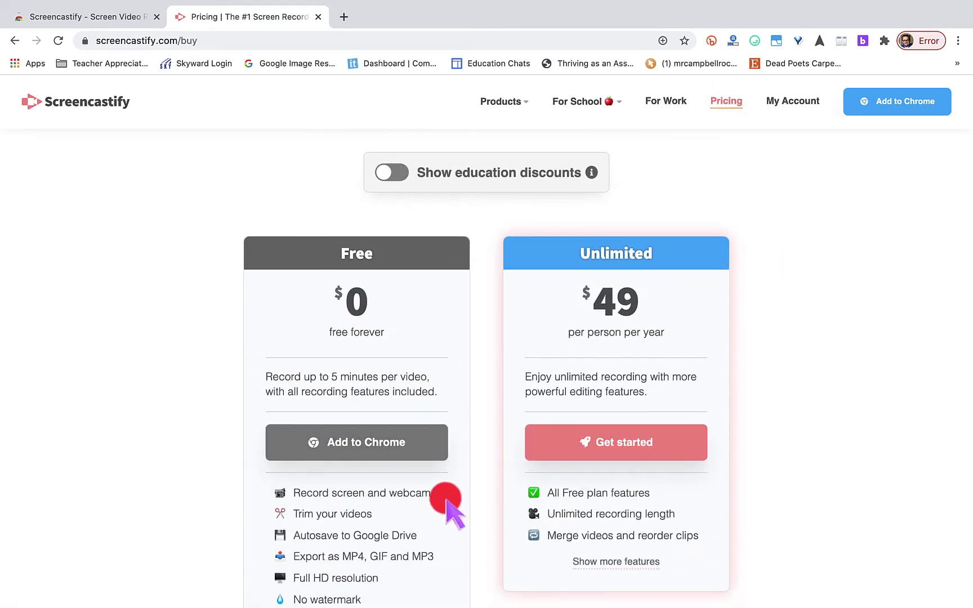
pyautogui.scroll(-5, 446, 500)
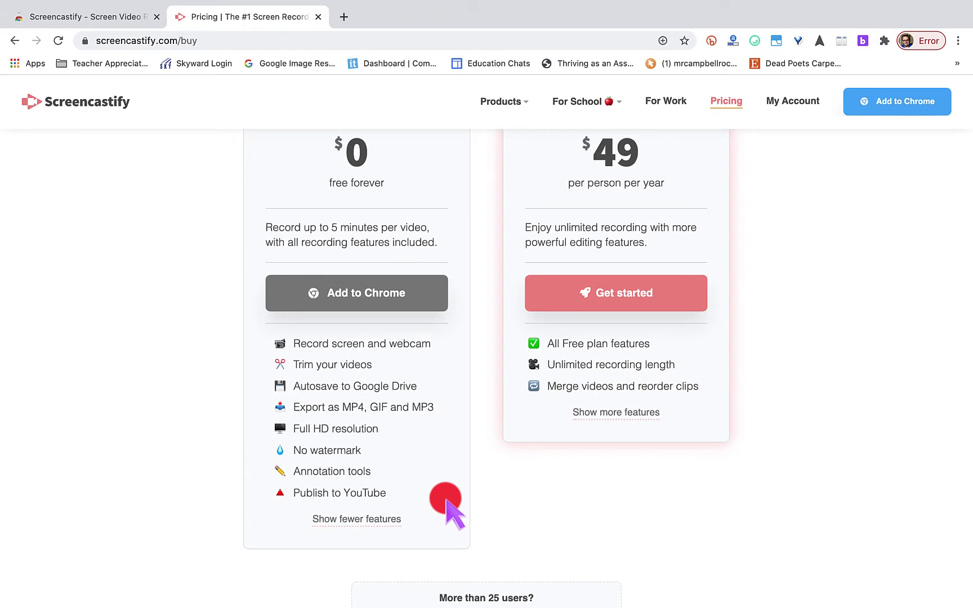
pyautogui.scroll(4, 594, 470)
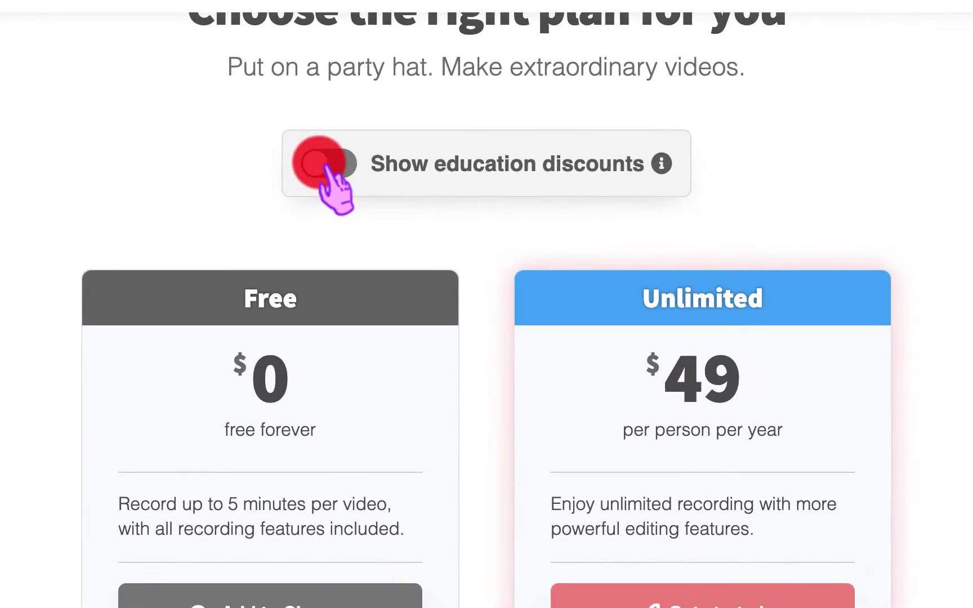
# Turn on education discount pricing and expand the Unlimited plan's features to compare plans
pyautogui.click(391, 155)
pyautogui.scroll(-5, 788, 372)
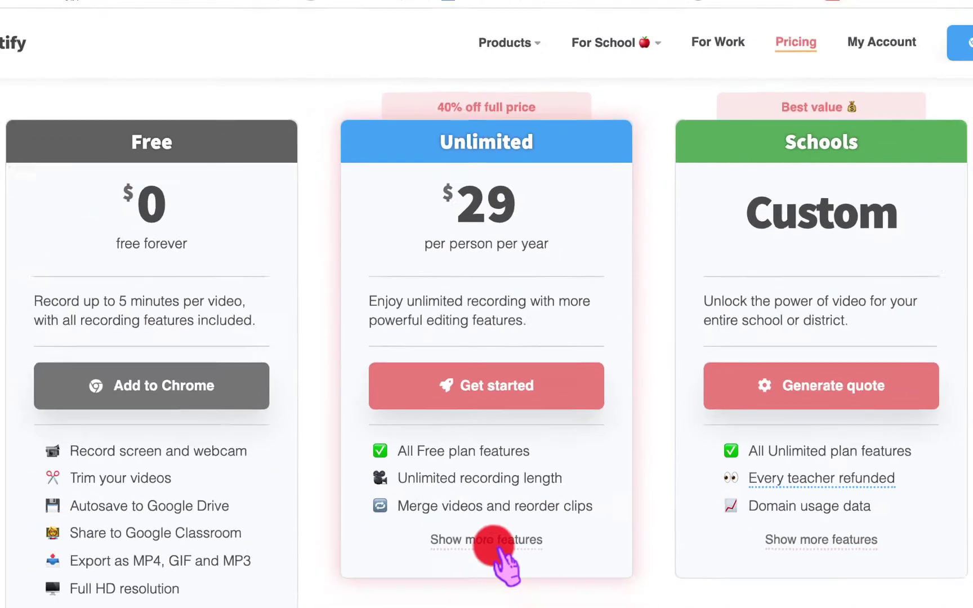
pyautogui.click(486, 604)
pyautogui.scroll(-3, 593, 493)
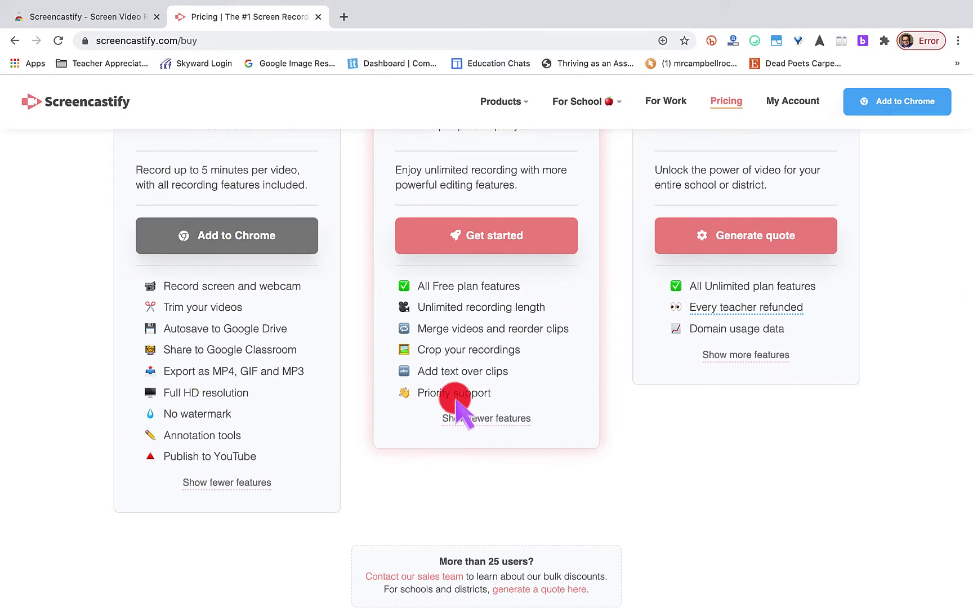
pyautogui.scroll(4, 457, 401)
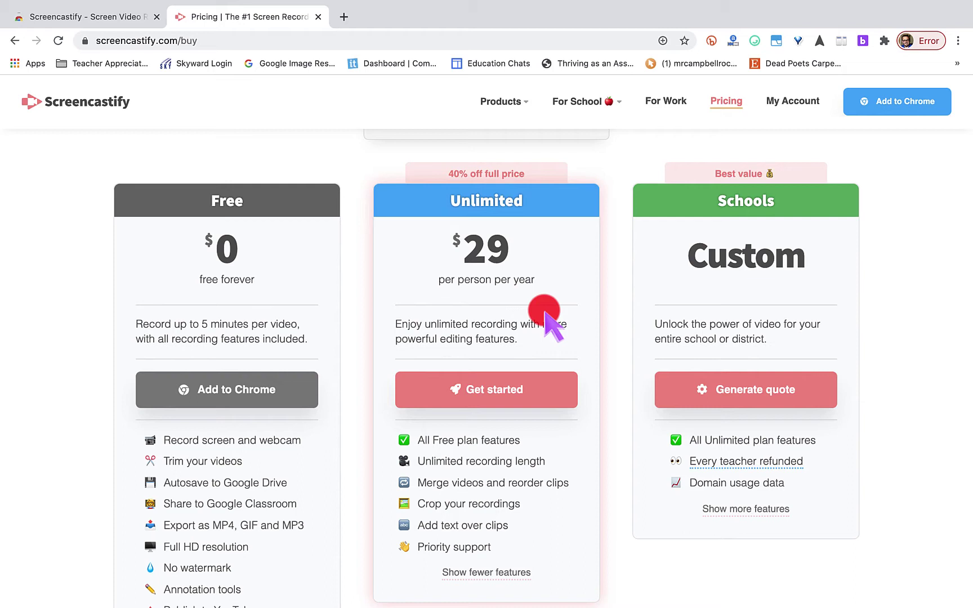
pyautogui.scroll(-3, 554, 434)
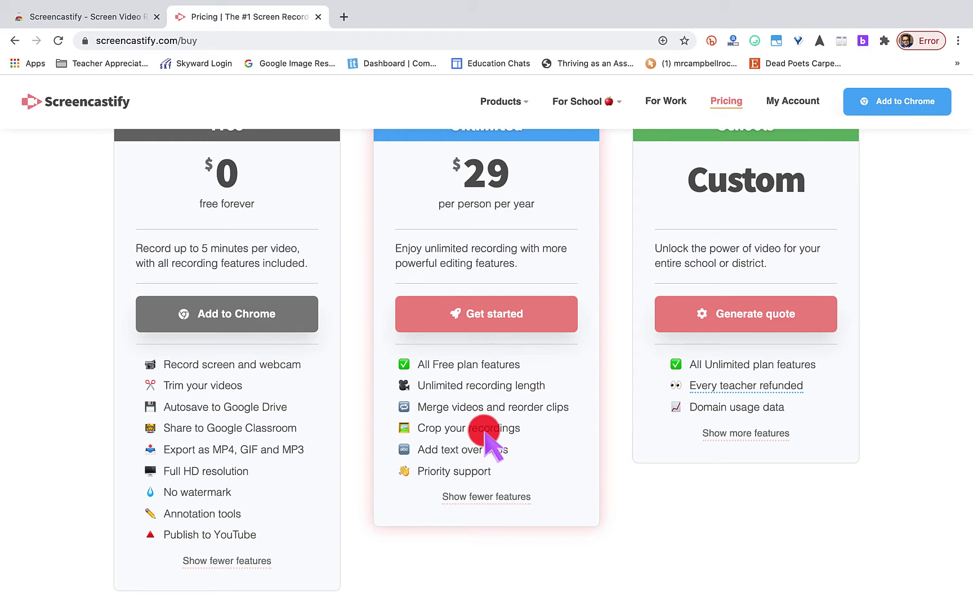
pyautogui.scroll(5, 470, 414)
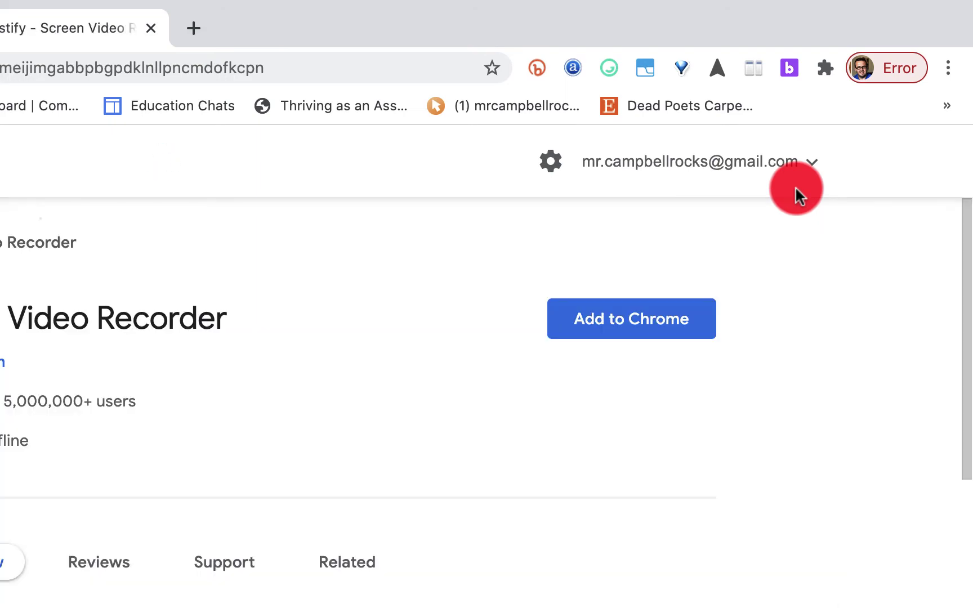
# Add the Screencastify extension to Chrome and pin it to the toolbar
pyautogui.click(627, 319)
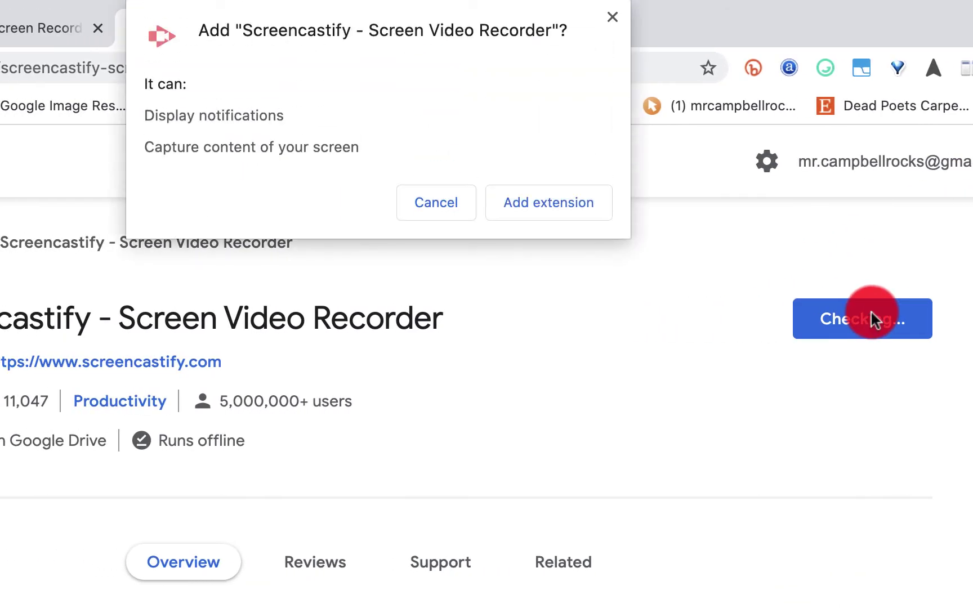
pyautogui.click(566, 210)
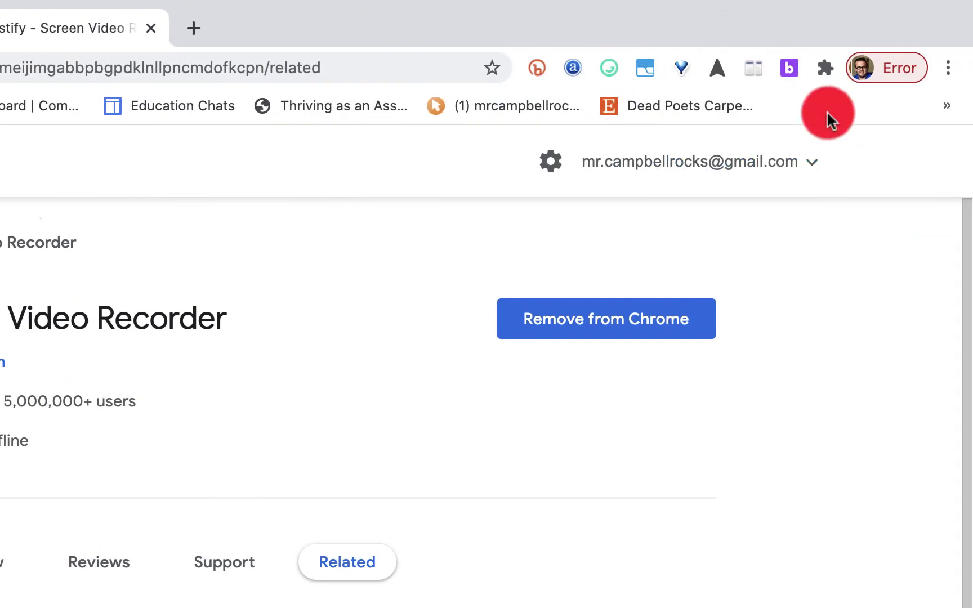
pyautogui.click(825, 68)
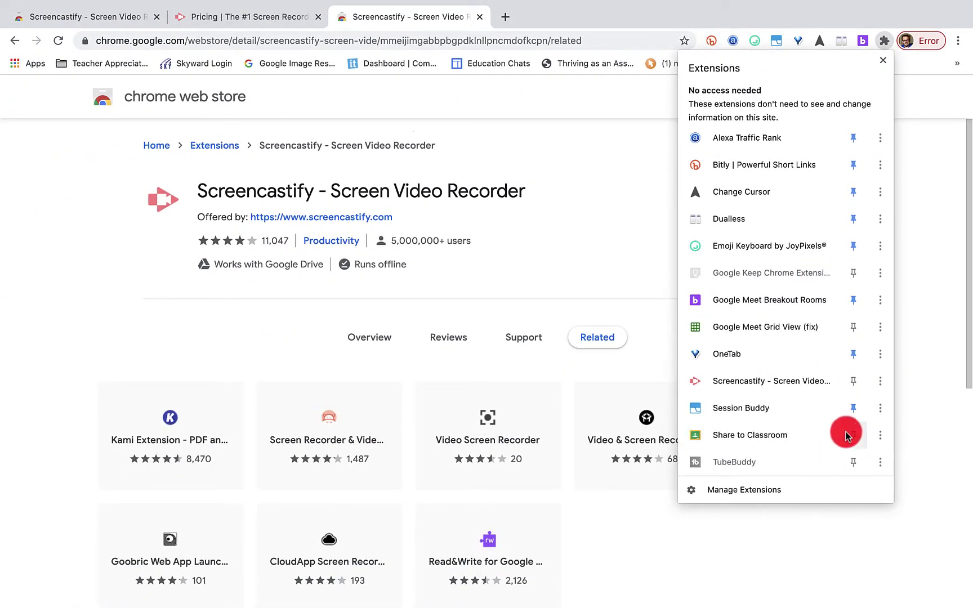
pyautogui.click(853, 381)
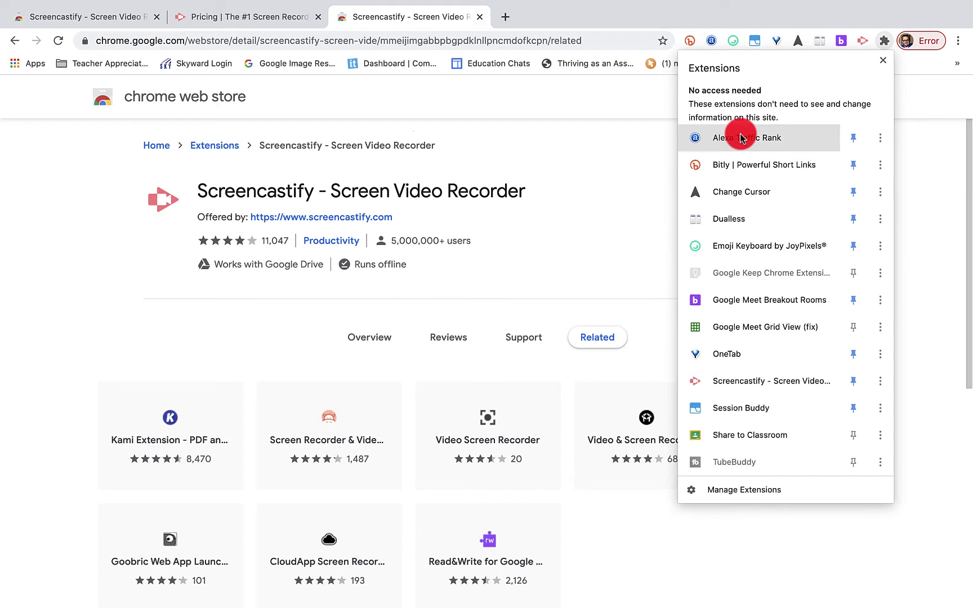
pyautogui.click(650, 207)
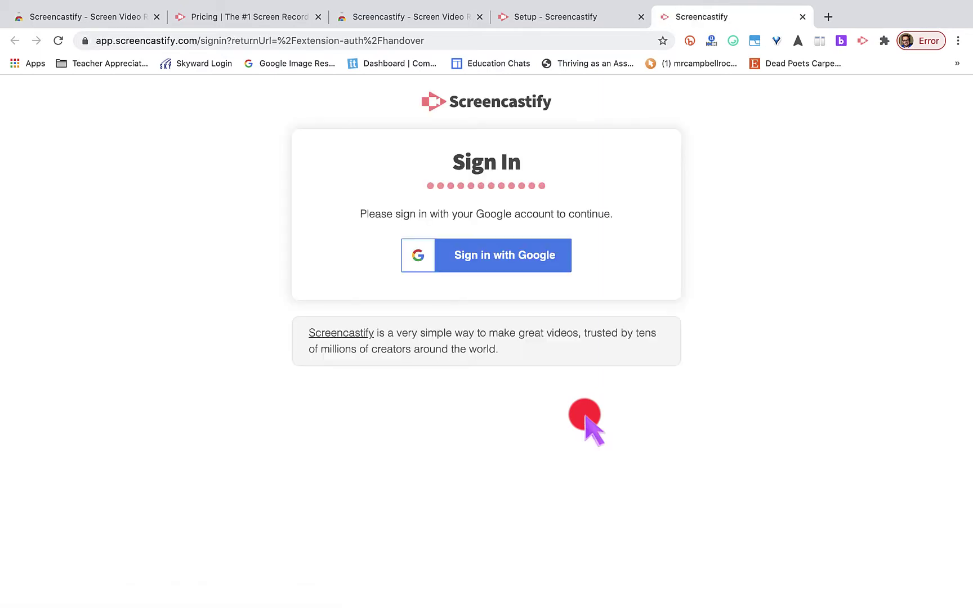
# Sign in to Screencastify with a Google account and allow access to its Drive files
pyautogui.click(501, 263)
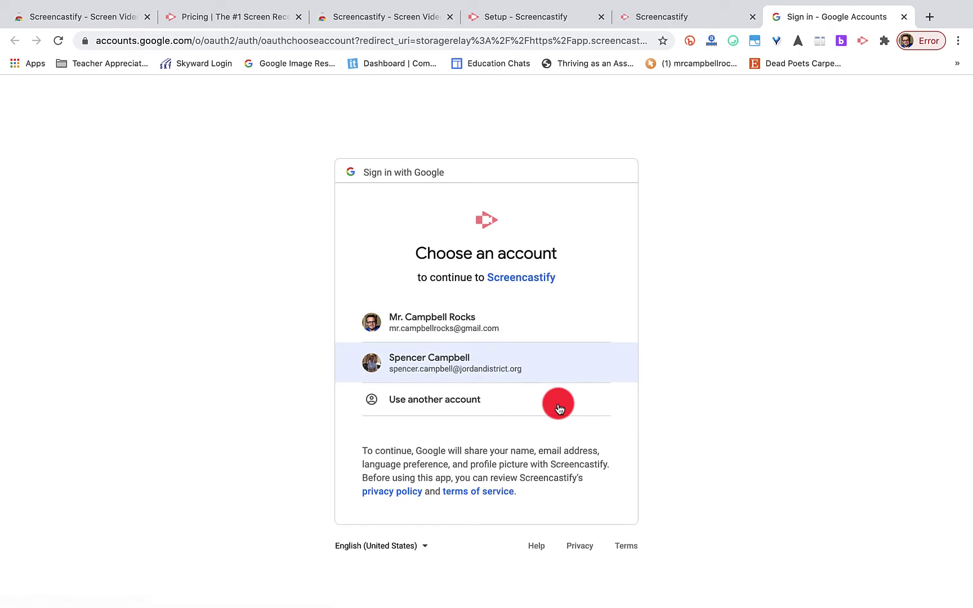
pyautogui.click(516, 325)
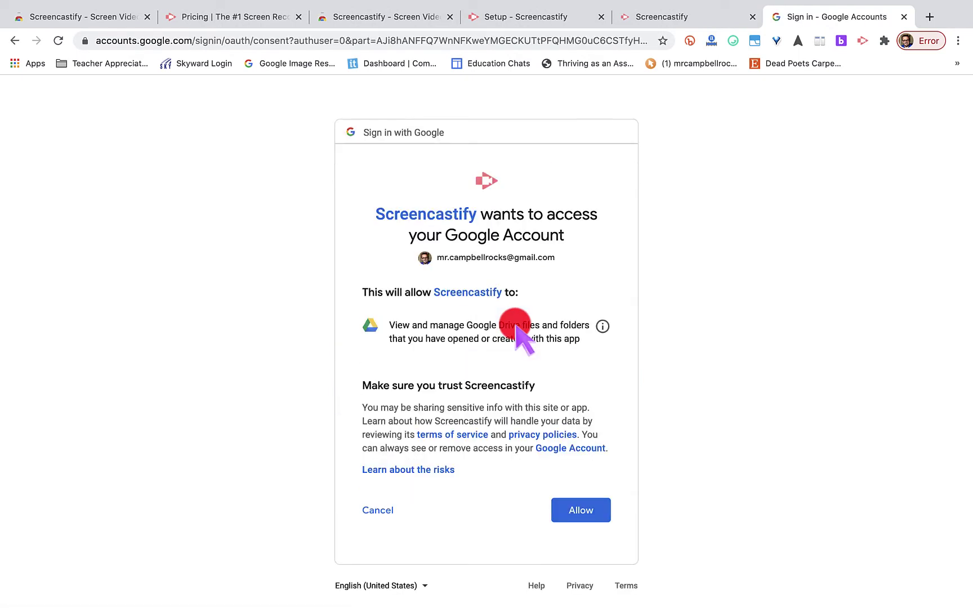
pyautogui.click(581, 509)
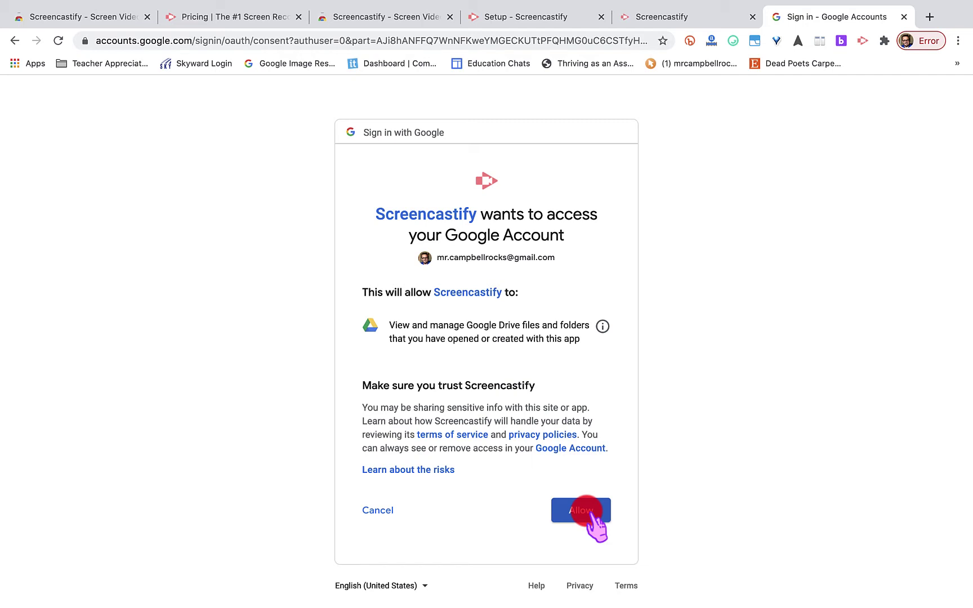
pyautogui.click(583, 510)
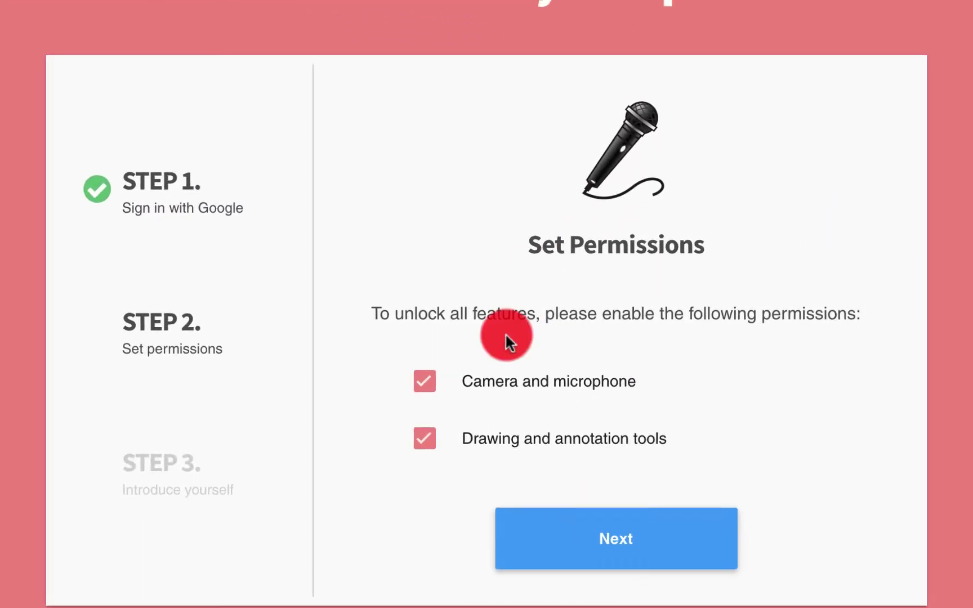
# Advance past Set Permissions and allow the extension to read and change website data
pyautogui.click(647, 554)
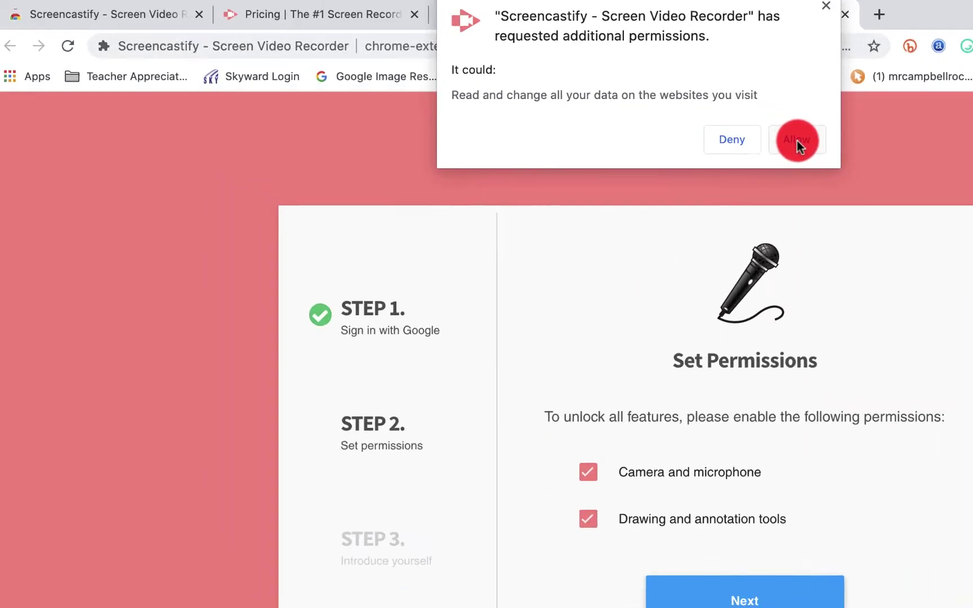
pyautogui.click(605, 111)
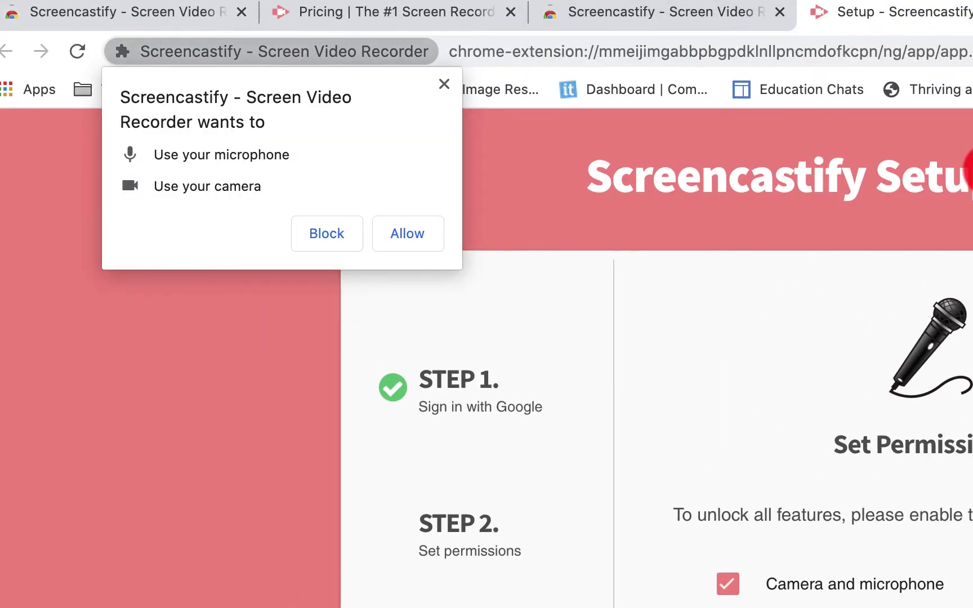
# Allow microphone and camera access, then register as an Educator with education level Other
pyautogui.click(401, 235)
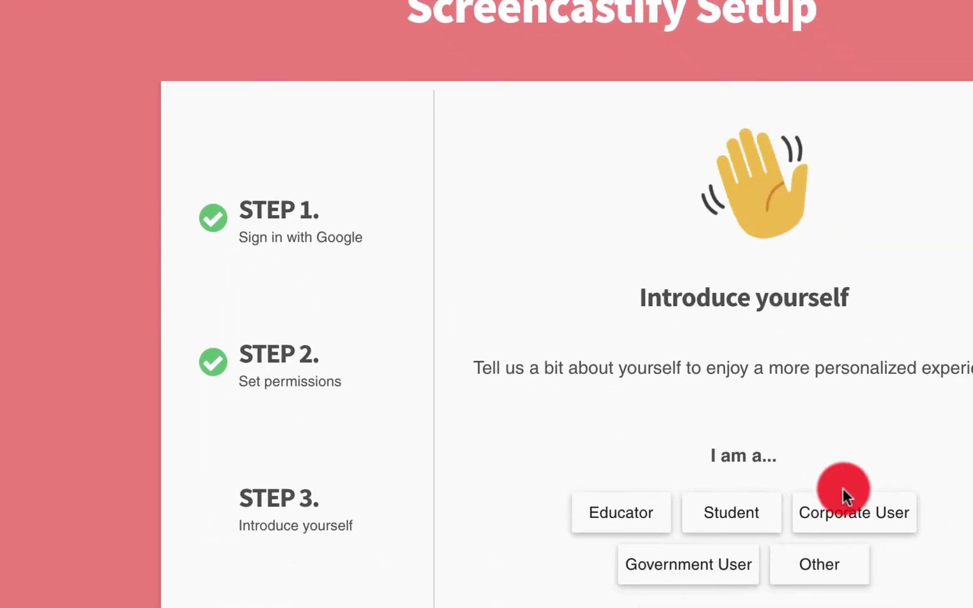
pyautogui.click(626, 514)
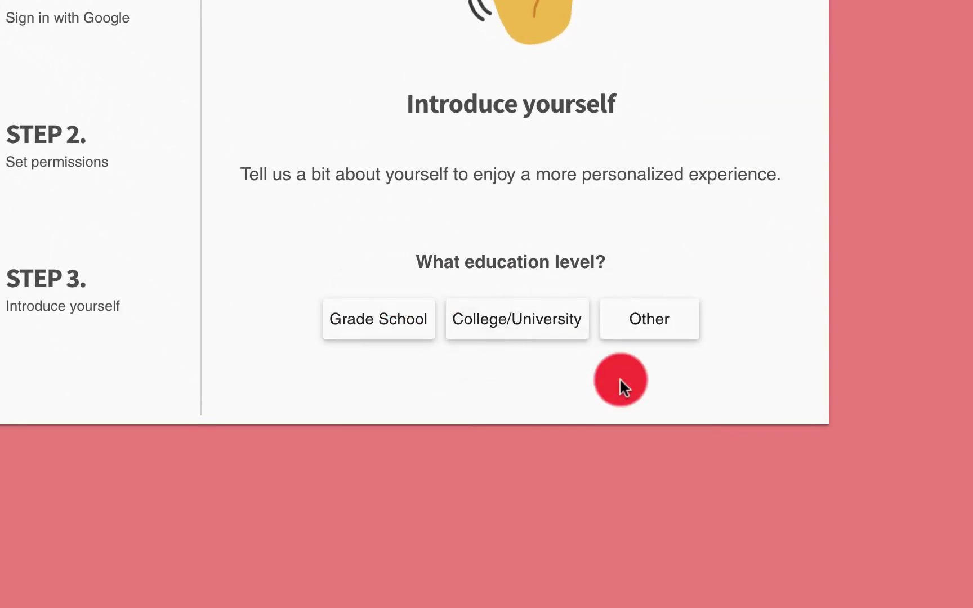
pyautogui.click(645, 326)
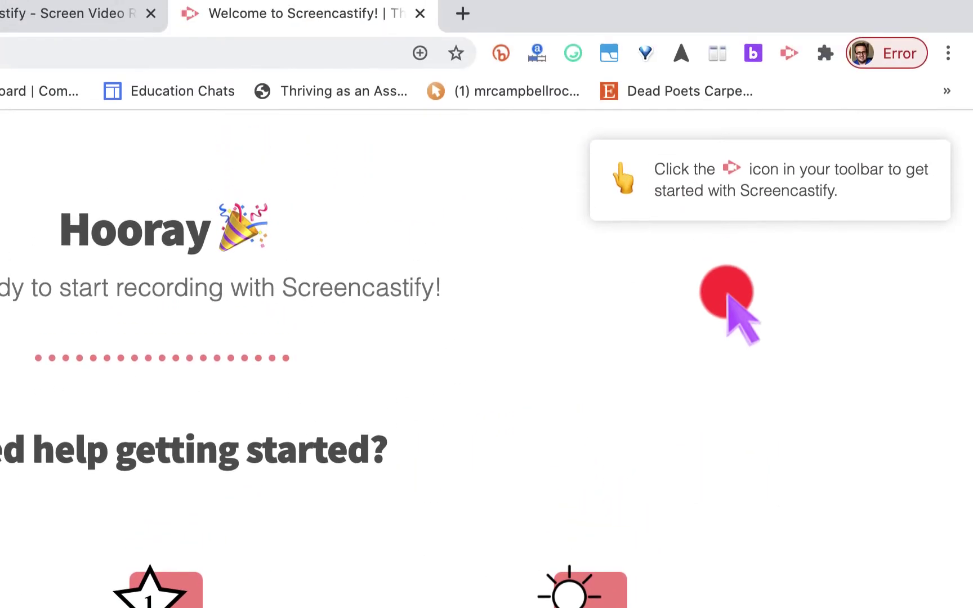
# Open the Screencastify recorder panel from its Chrome toolbar icon
pyautogui.click(789, 54)
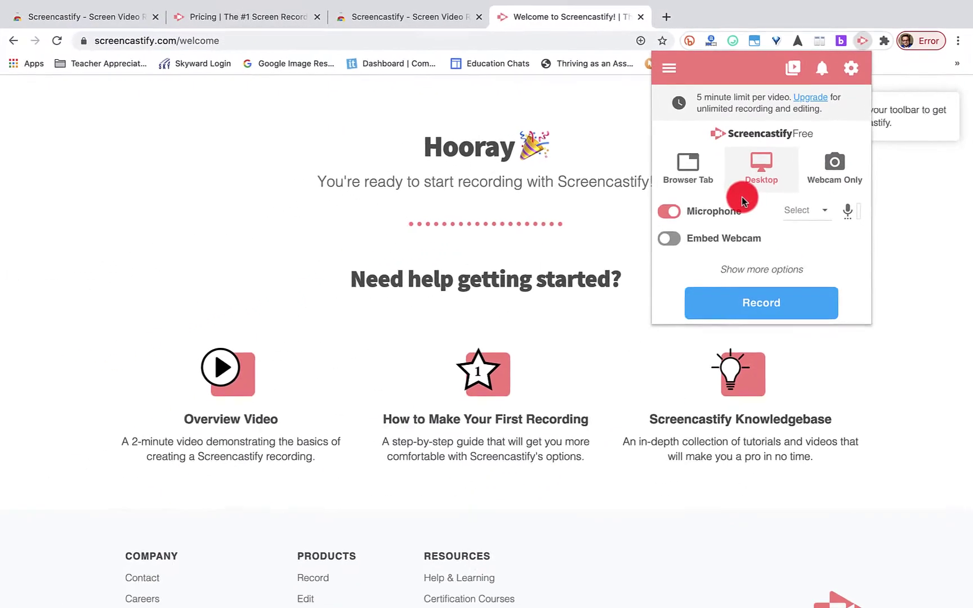
# Return to the Google Drive desktop and open the Screencastify popup's hamburger account menu
pyautogui.hotkey('ctrl', 'Right')
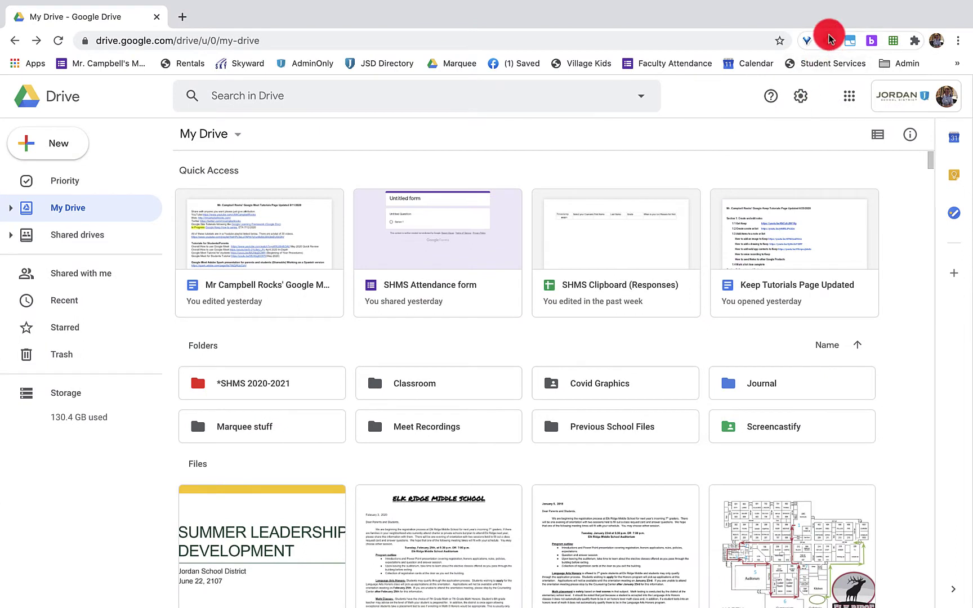
pyautogui.click(827, 40)
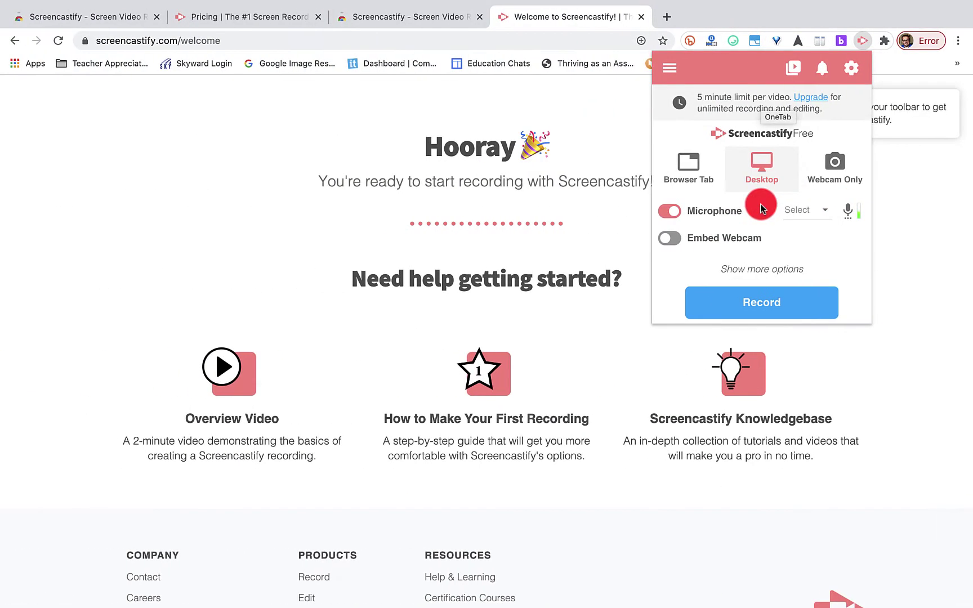
pyautogui.click(676, 75)
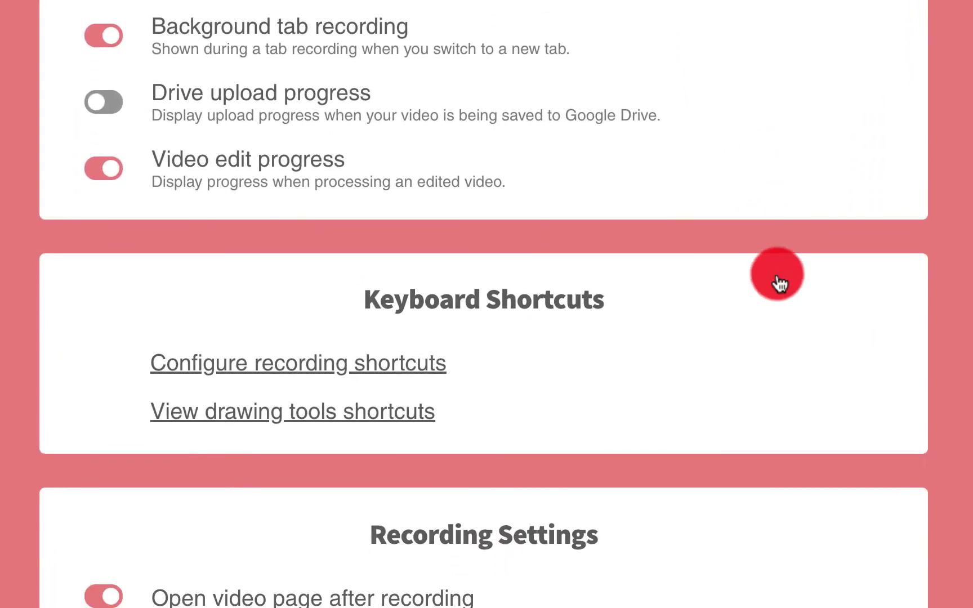
# Scroll through the Options page reviewing save location, notification, recording and privacy settings
pyautogui.scroll(-8, 157, 369)
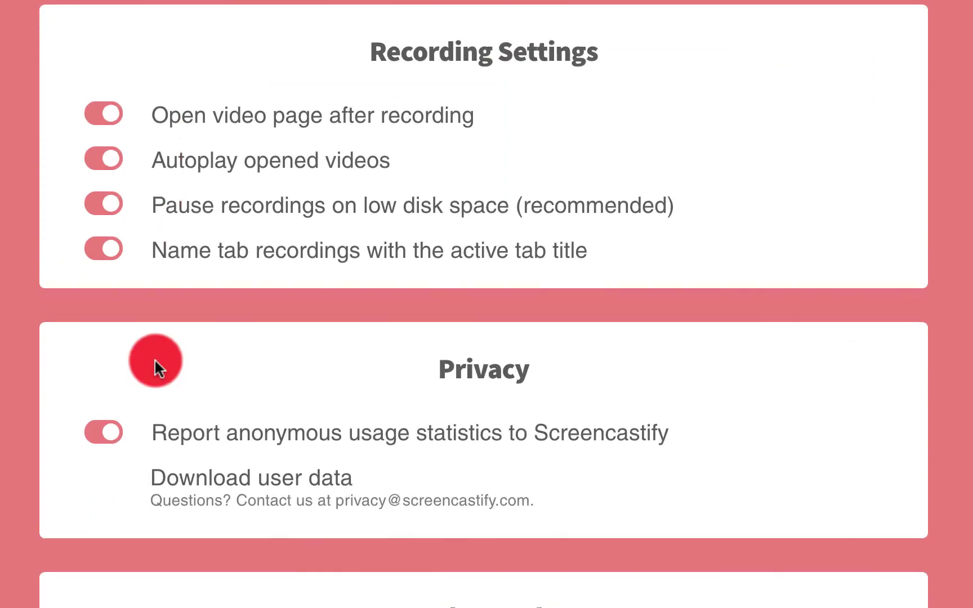
pyautogui.scroll(2, 156, 369)
pyautogui.scroll(2, 157, 368)
pyautogui.scroll(-4, 157, 369)
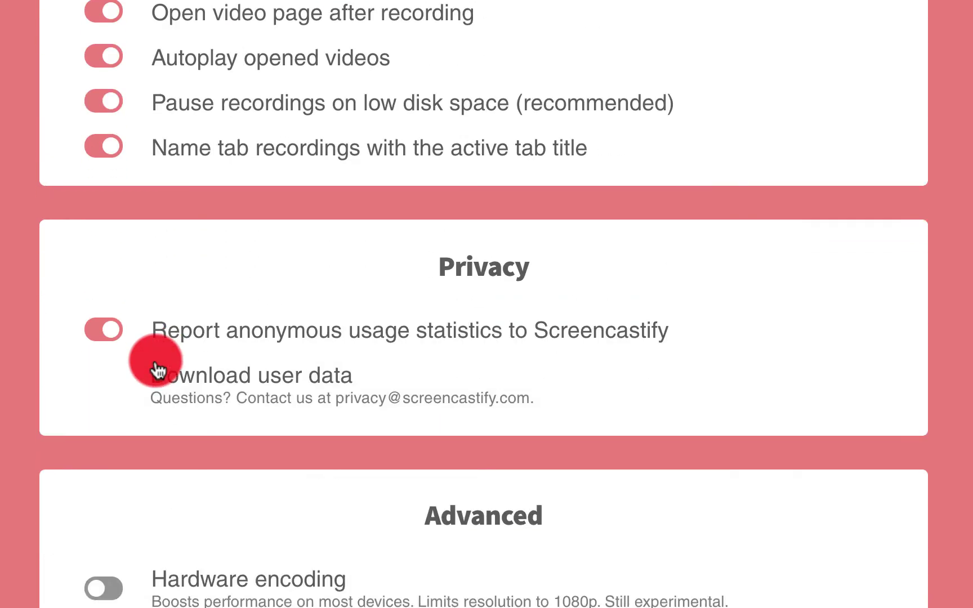
pyautogui.scroll(8, 158, 369)
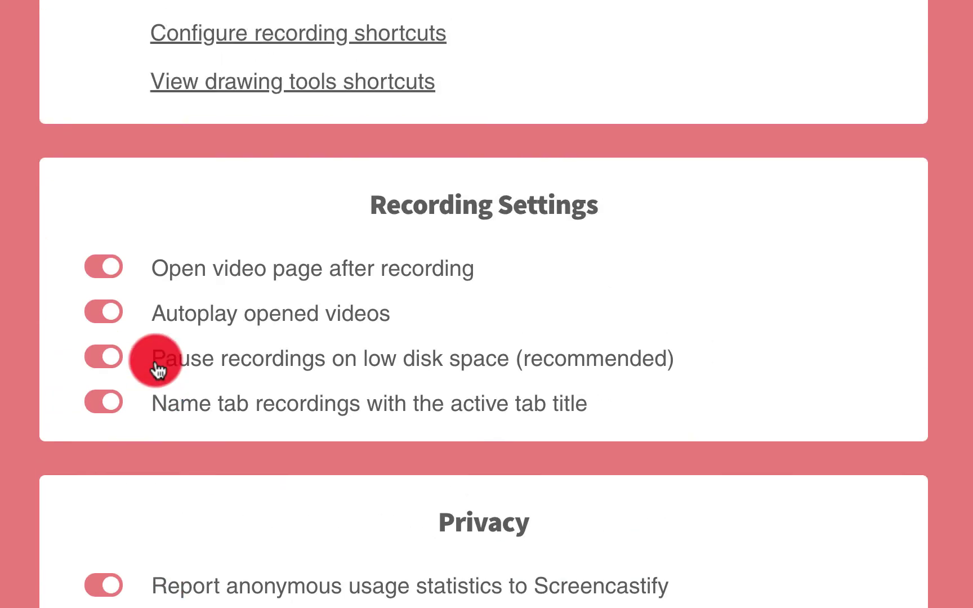
pyautogui.scroll(7, 158, 369)
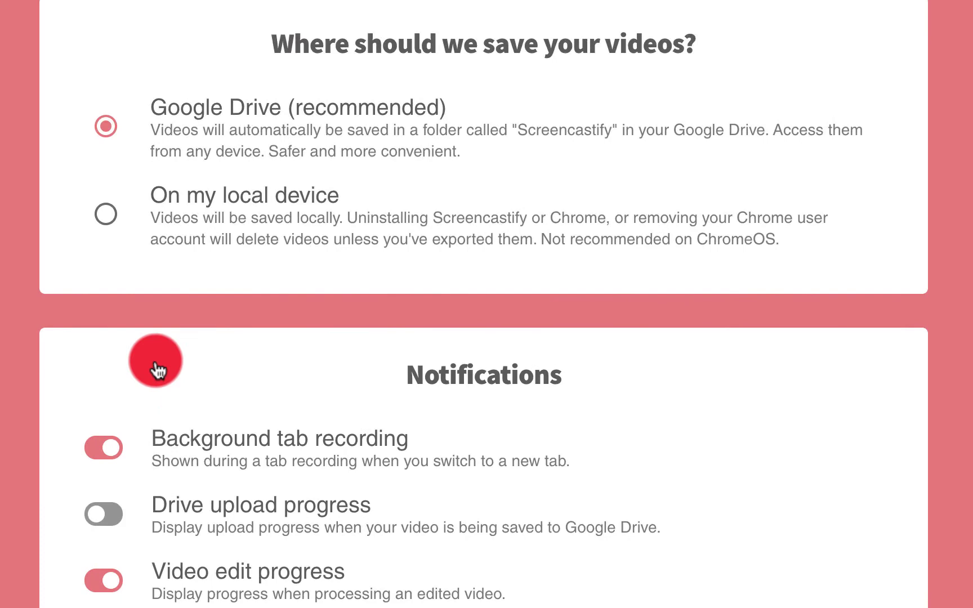
pyautogui.scroll(1, 154, 358)
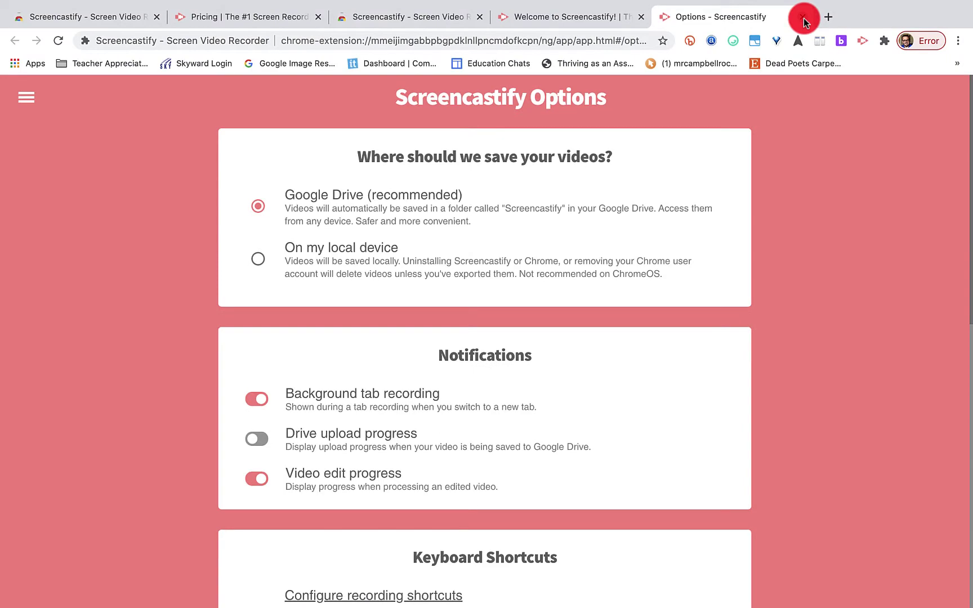
# Close Options, turn on webcam embedding and select the Default MacBook Pro microphone
pyautogui.click(803, 18)
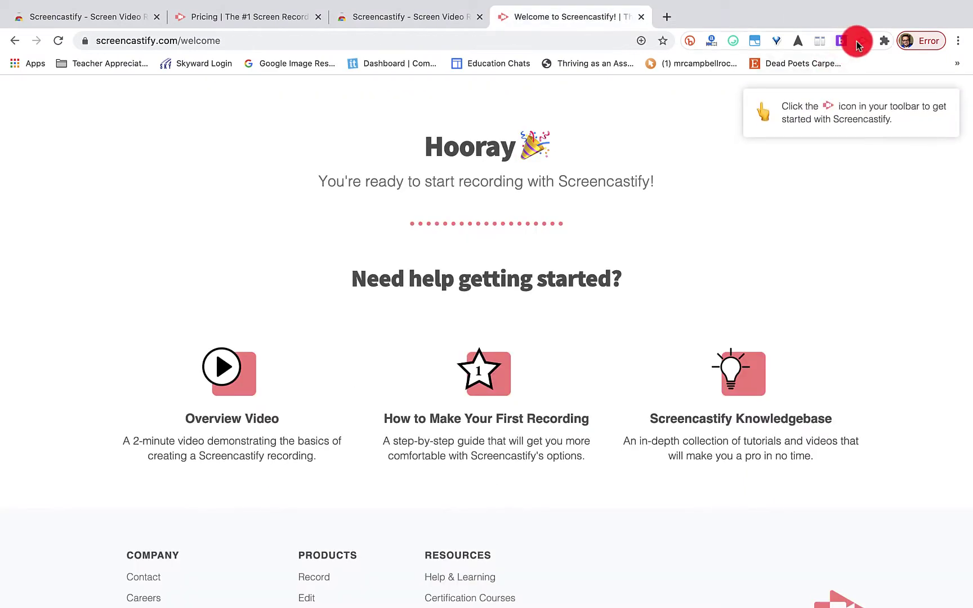
pyautogui.click(859, 41)
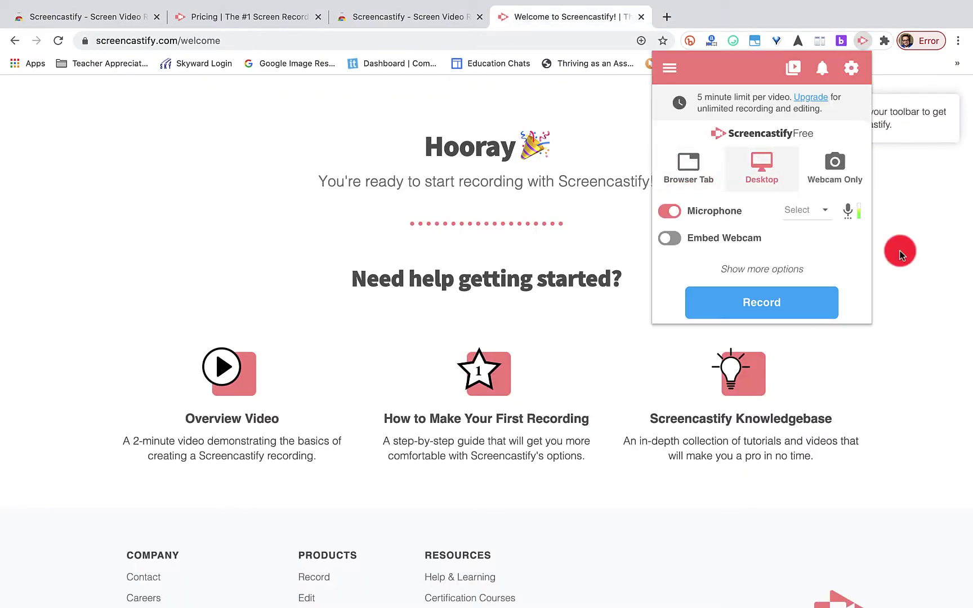
pyautogui.click(668, 242)
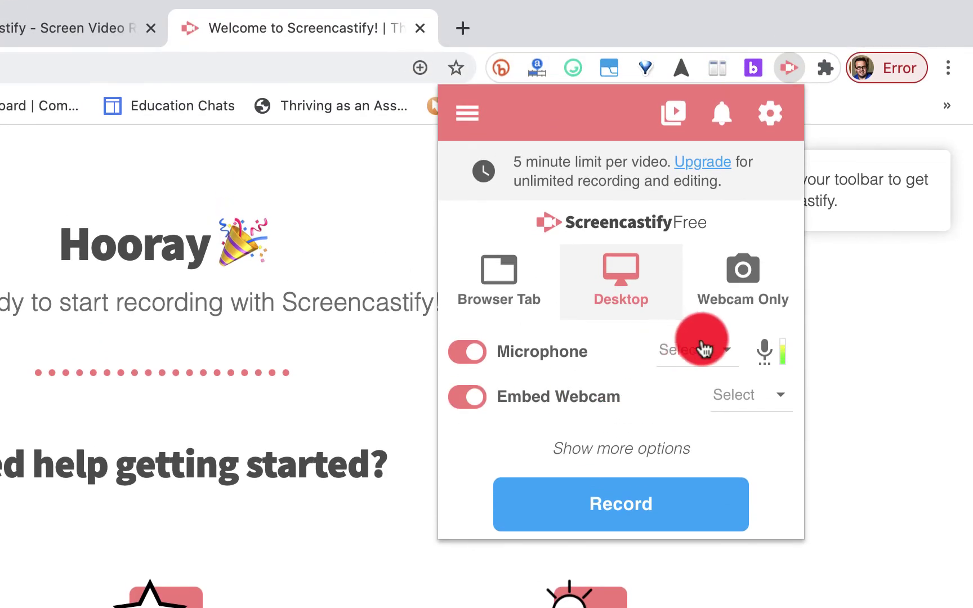
pyautogui.click(703, 349)
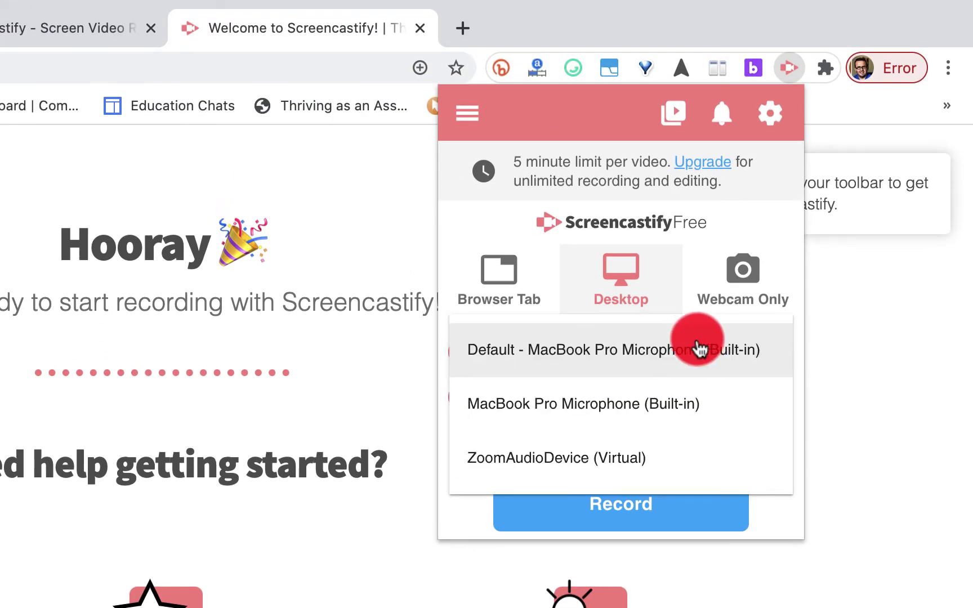
pyautogui.click(673, 348)
# Switch the recording mode to Webcam Only, then to Desktop
pyautogui.click(738, 272)
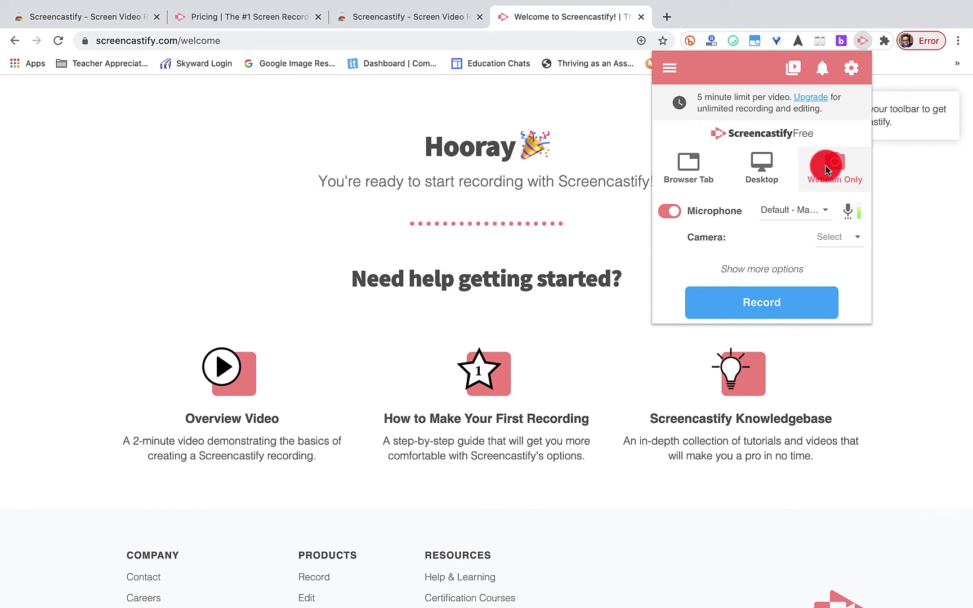
pyautogui.click(701, 241)
pyautogui.click(755, 163)
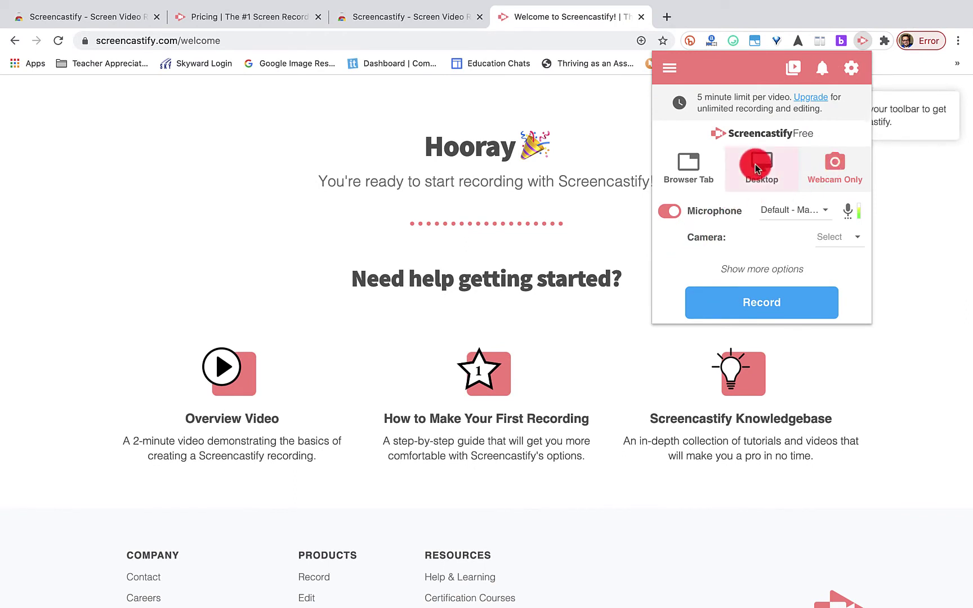
# Start a desktop recording and select Your Entire Screen in the share dialog
pyautogui.click(766, 301)
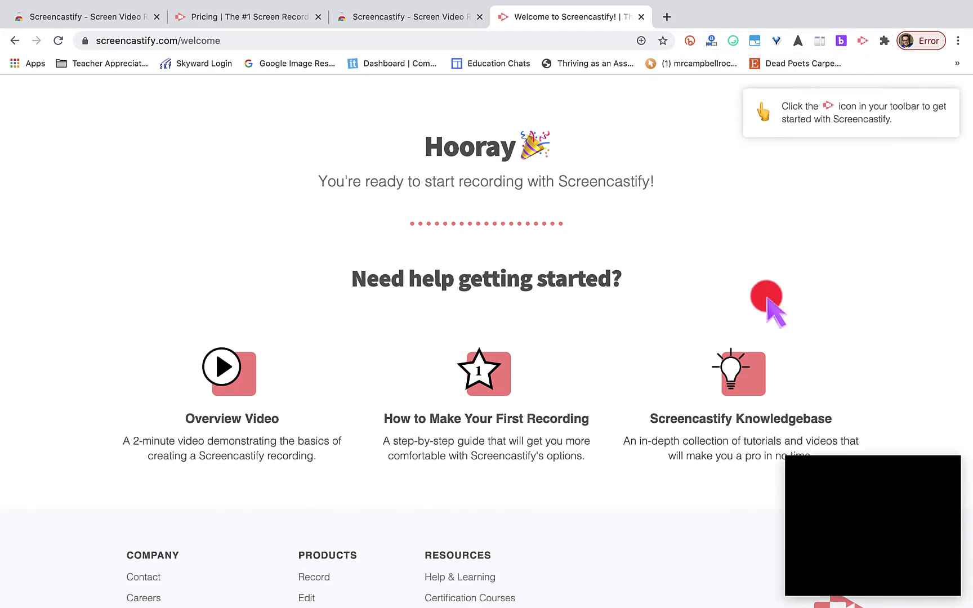
pyautogui.moveTo(890, 491)
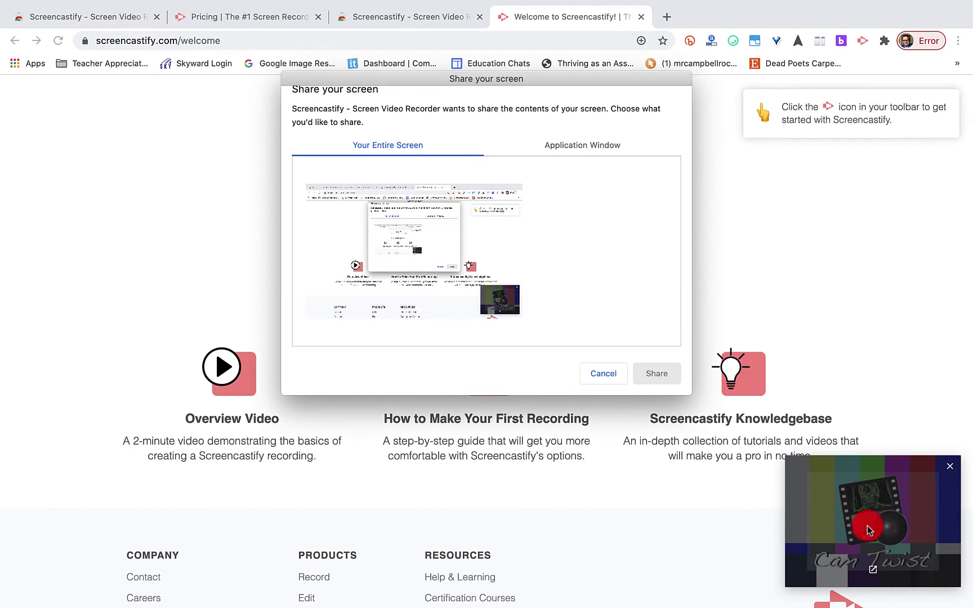
pyautogui.click(471, 272)
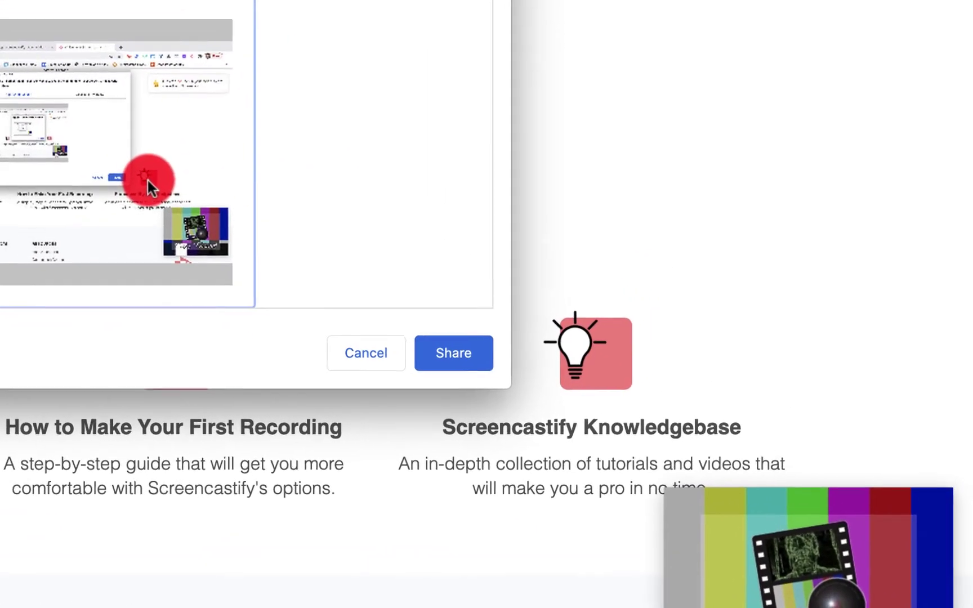
pyautogui.click(788, 358)
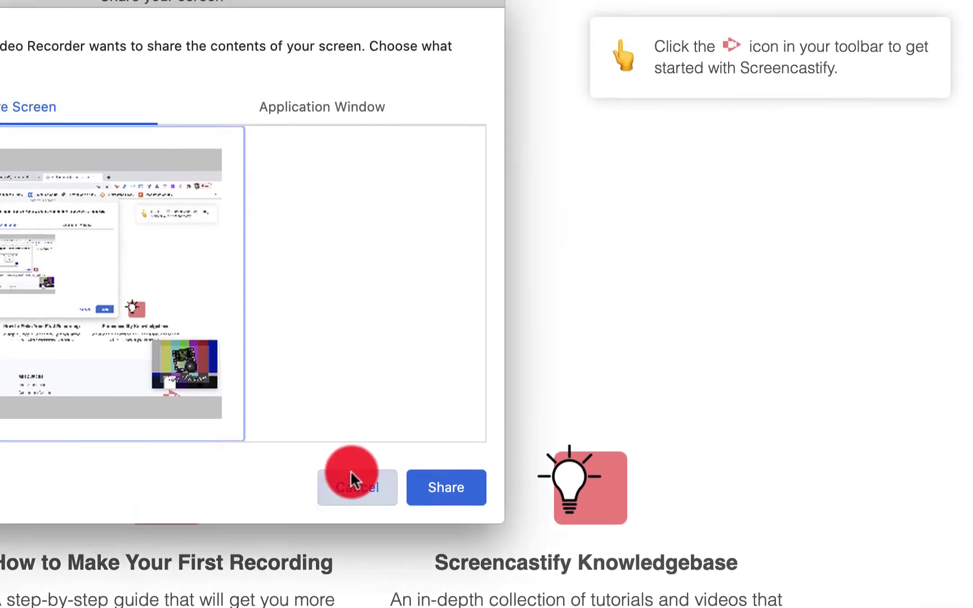
# Dismiss the share prompt, embed the FaceTime HD Camera (Built-in) webcam, and start recording
pyautogui.click(357, 352)
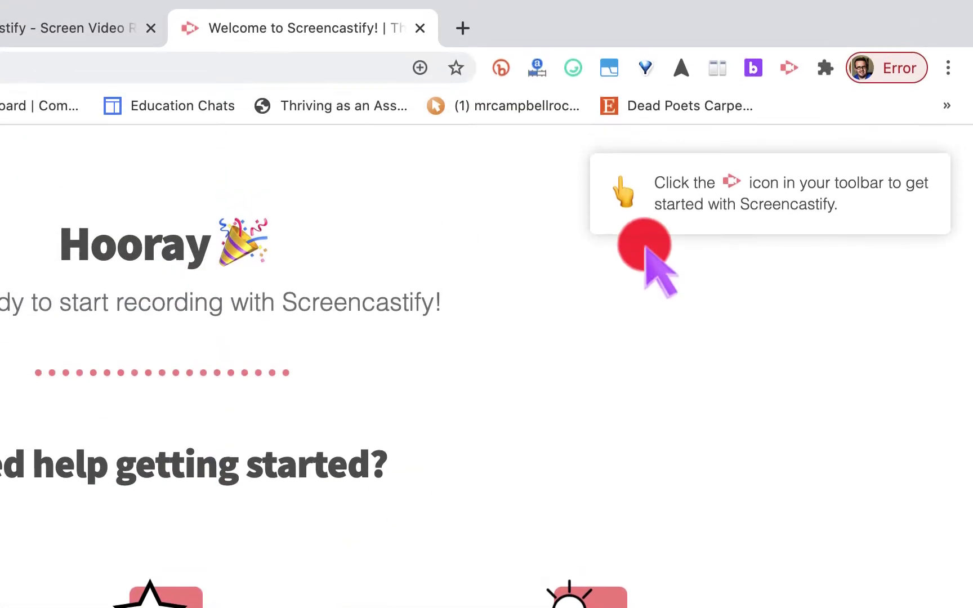
pyautogui.click(787, 69)
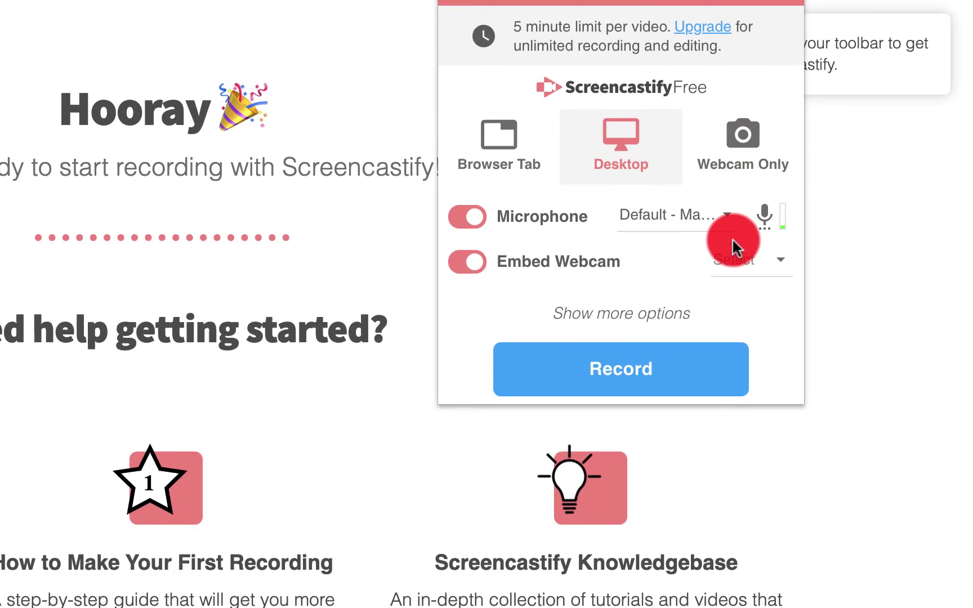
pyautogui.click(724, 254)
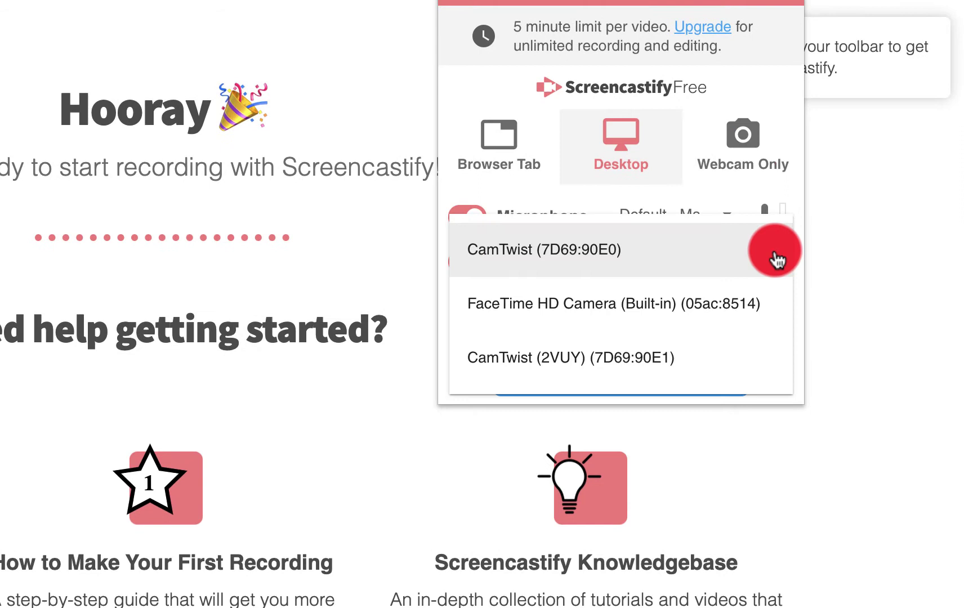
pyautogui.click(694, 314)
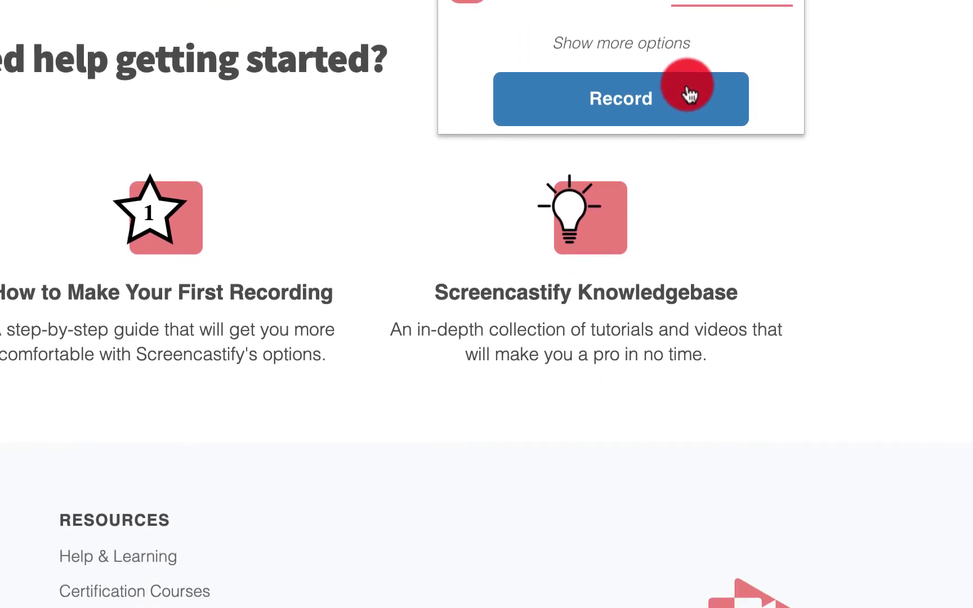
pyautogui.click(688, 364)
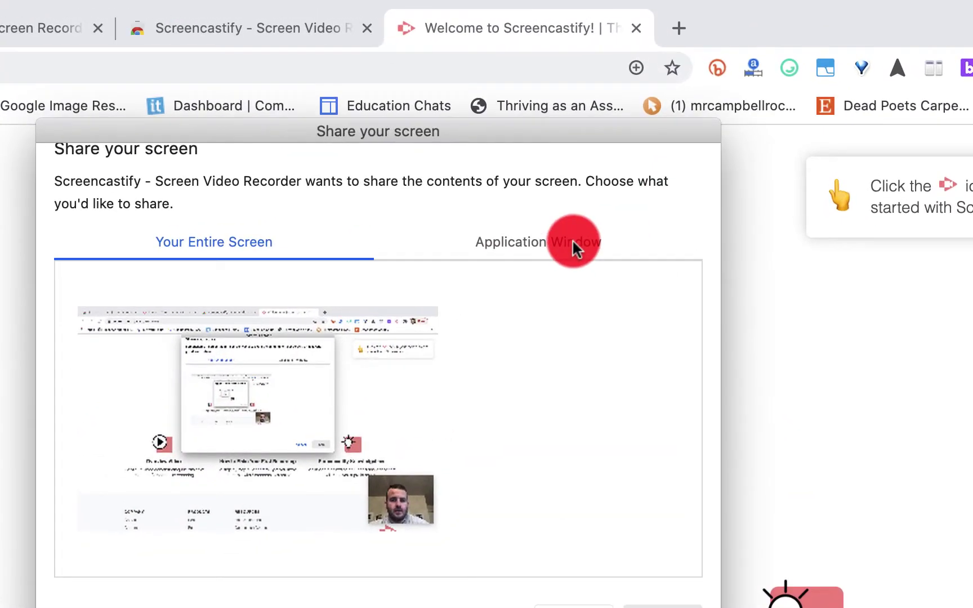
# Glance at Application Window, then pick Your Entire Screen and confirm Share
pyautogui.click(602, 148)
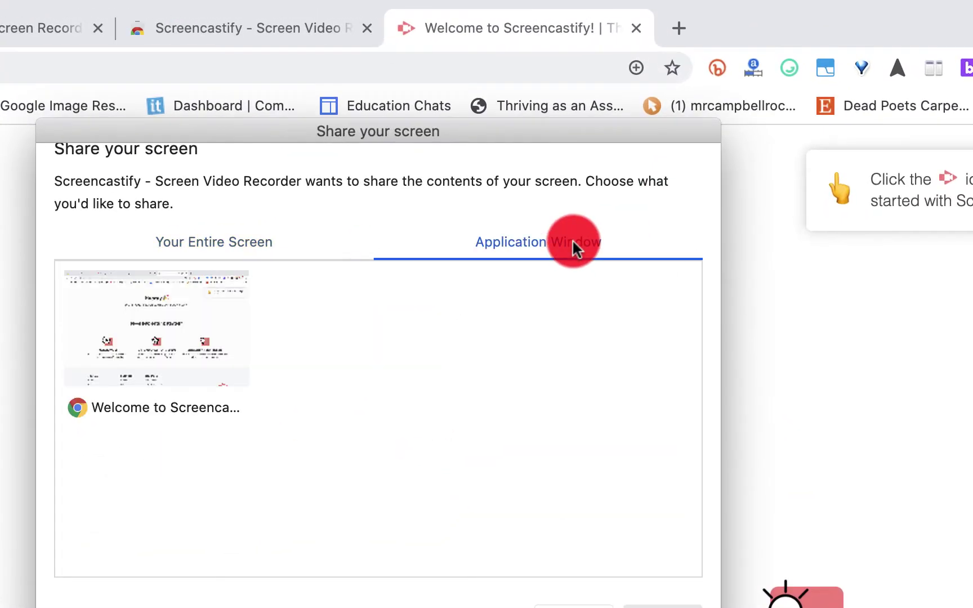
pyautogui.click(219, 247)
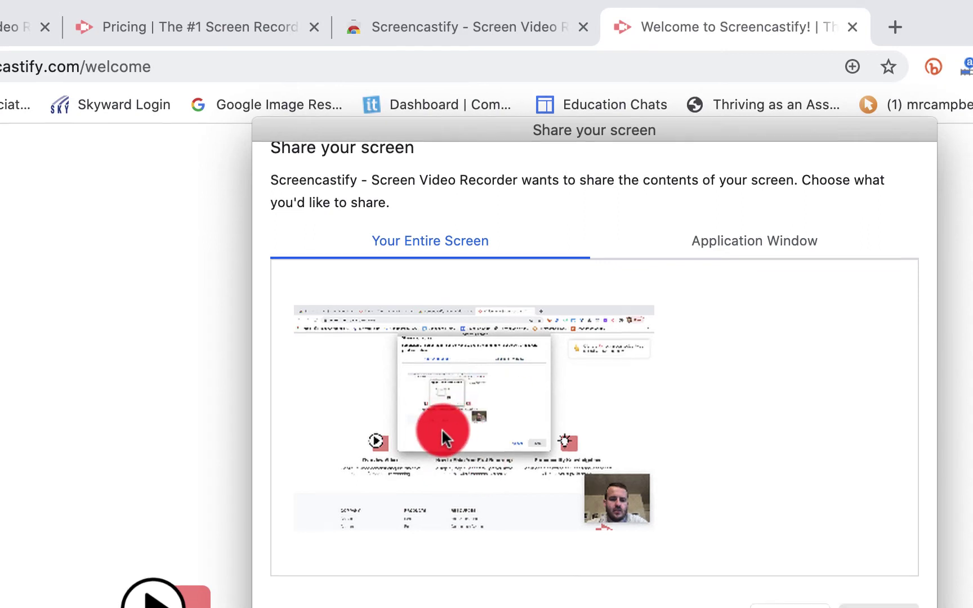
pyautogui.click(441, 293)
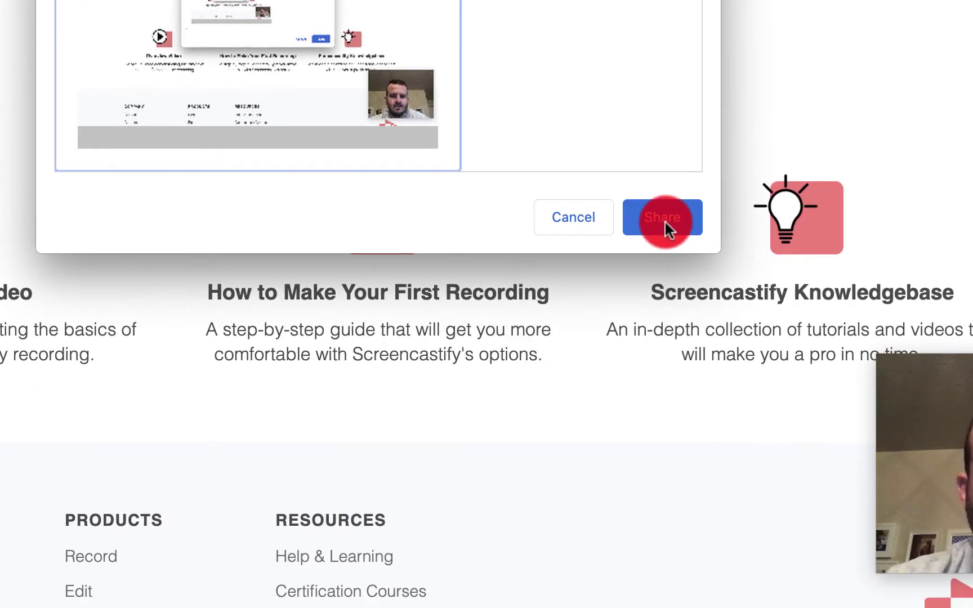
pyautogui.click(664, 220)
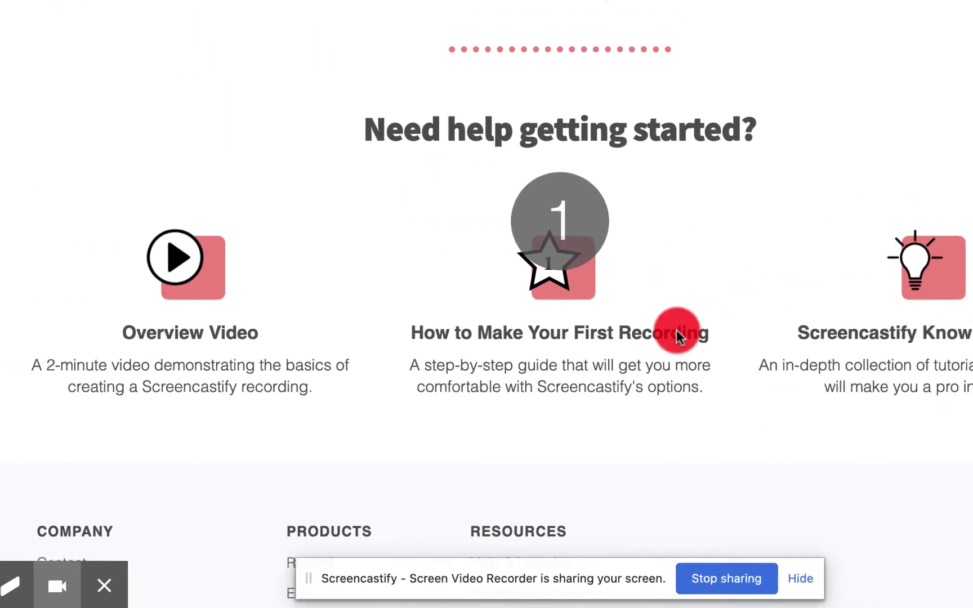
# Raise the system volume and hide Chrome's screen-sharing notice bar
pyautogui.press('XF86AudioRaiseVolume')
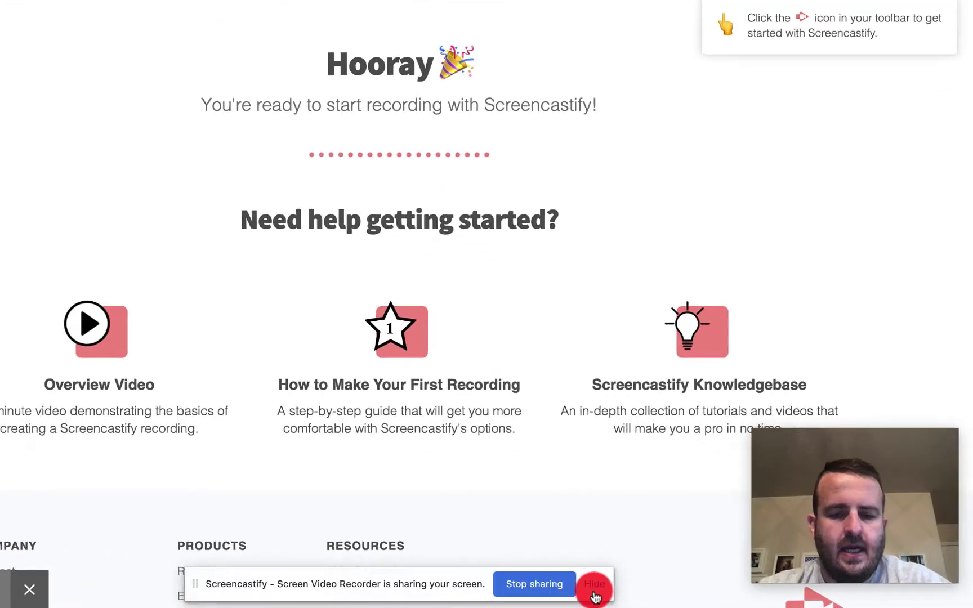
pyautogui.click(594, 588)
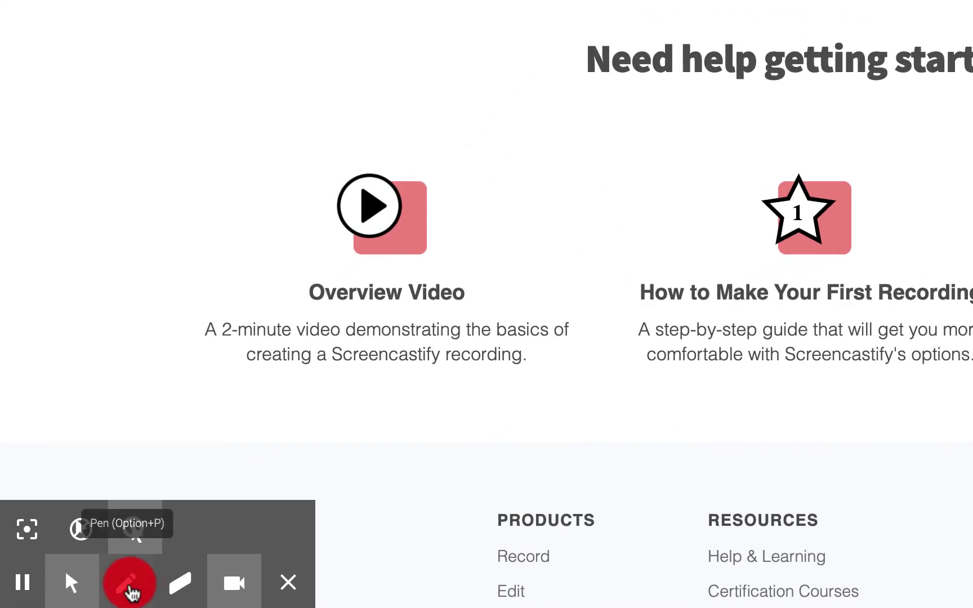
# Draw a red pen line, clear all pen marks, then enable the Focus Mouse spotlight
pyautogui.click(128, 583)
pyautogui.click(192, 591)
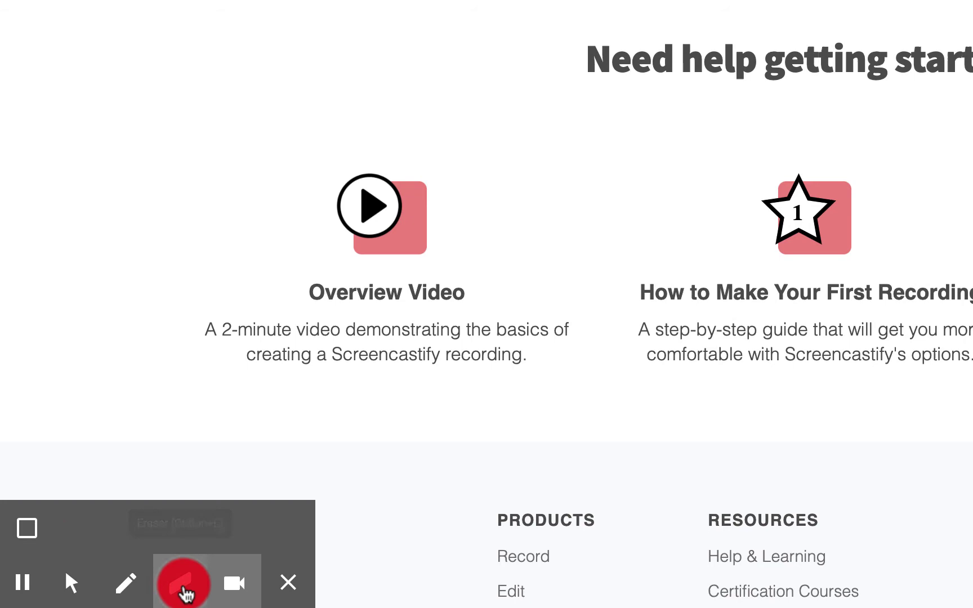
pyautogui.moveTo(189, 253)
pyautogui.mouseDown()
pyautogui.moveTo(489, 347)
pyautogui.moveTo(524, 316)
pyautogui.moveTo(972, 169)
pyautogui.moveTo(972, 187)
pyautogui.moveTo(912, 202)
pyautogui.mouseUp()
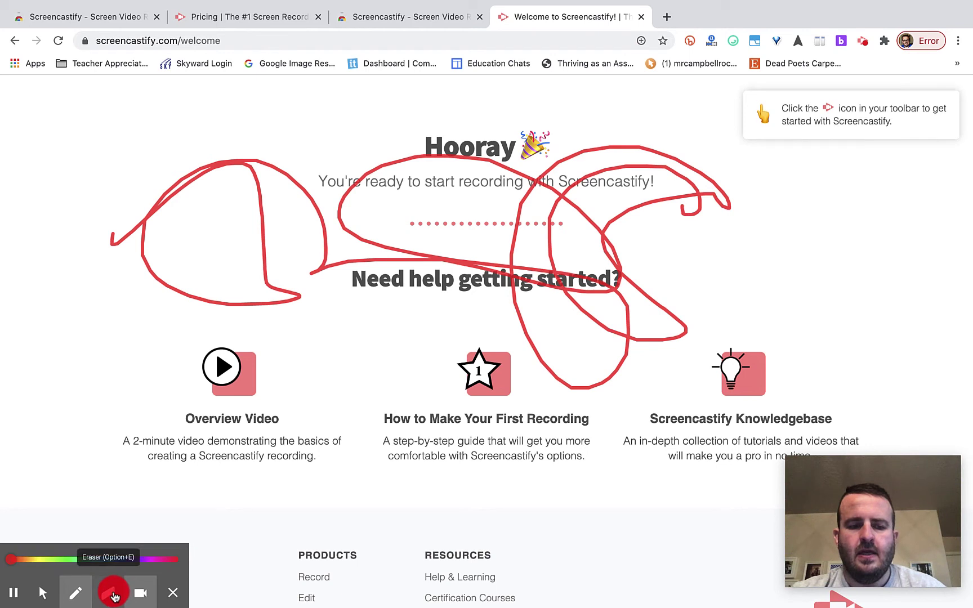
pyautogui.click(114, 593)
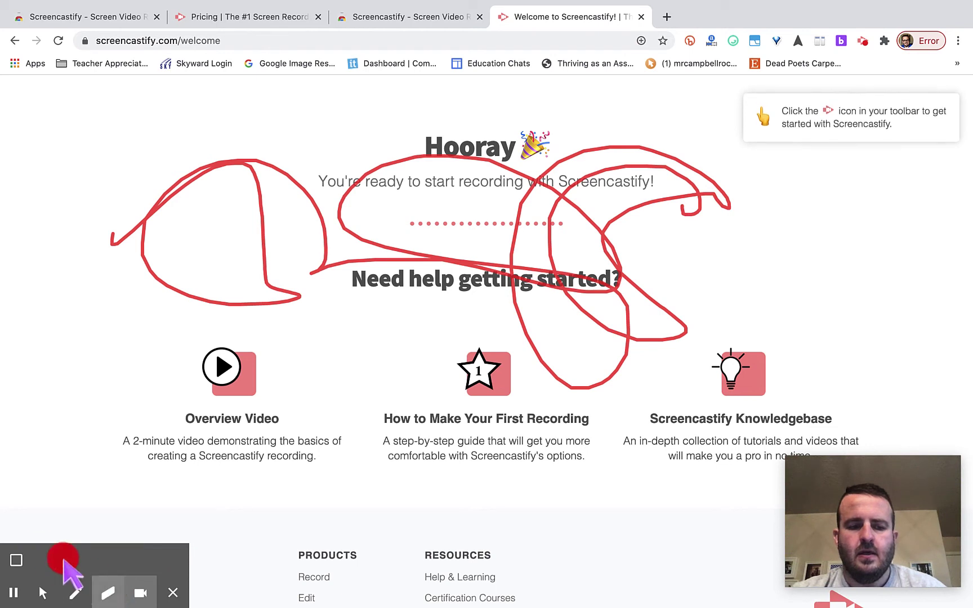
pyautogui.click(16, 559)
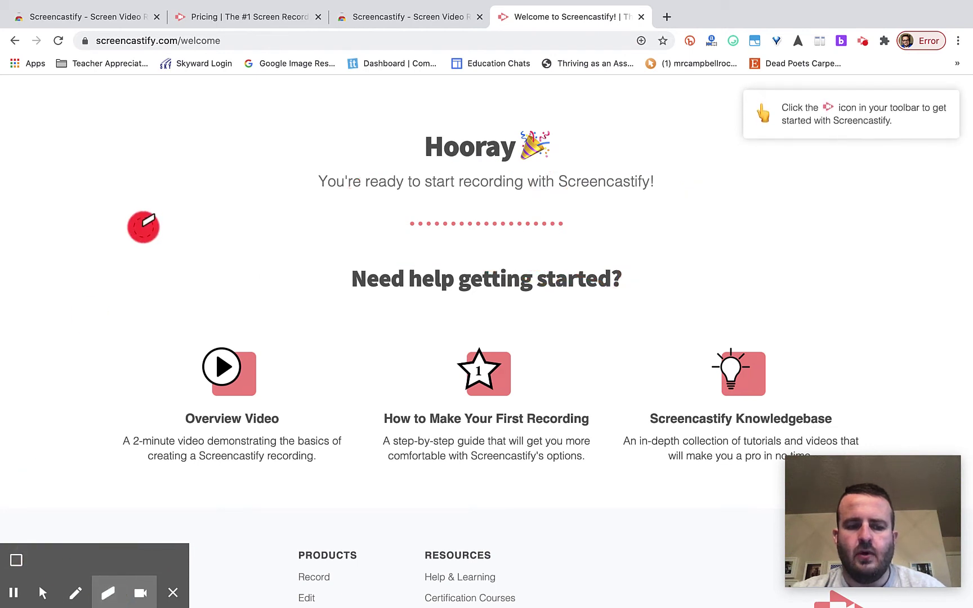
pyautogui.click(44, 600)
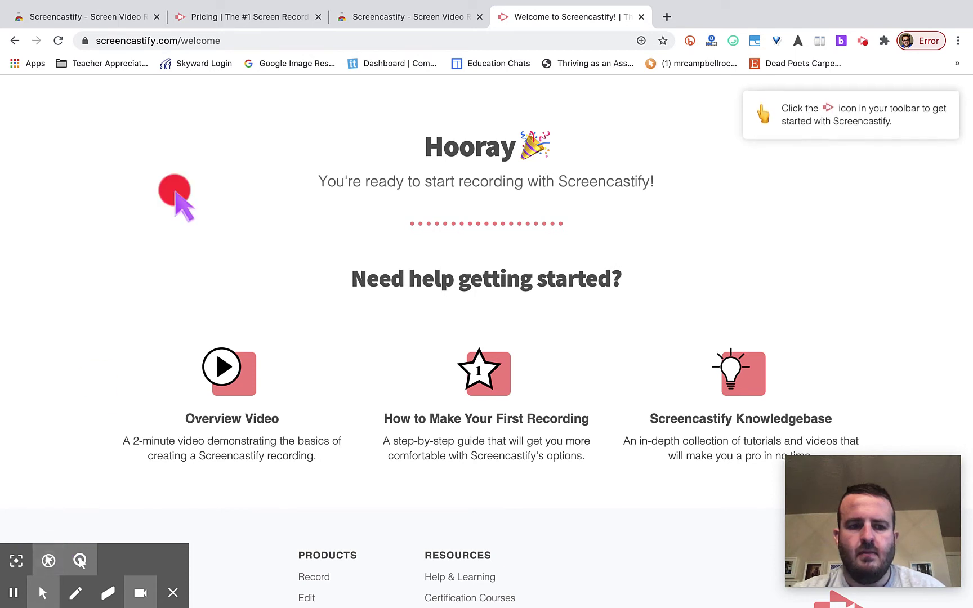
pyautogui.click(17, 567)
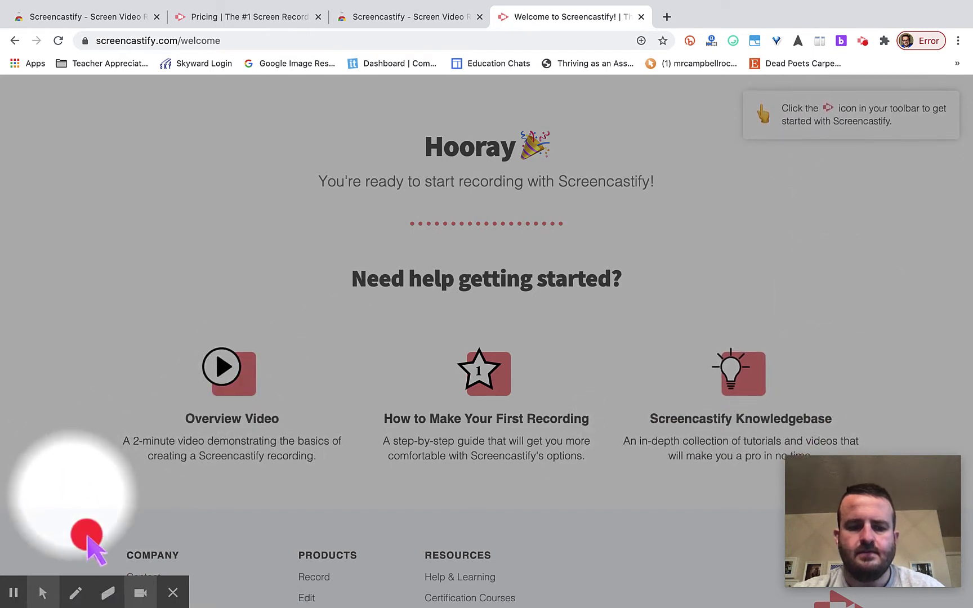
# With the pen, circle Overview Video in red and write 2+2=4 on the page, then adjust the pen colour
pyautogui.click(75, 592)
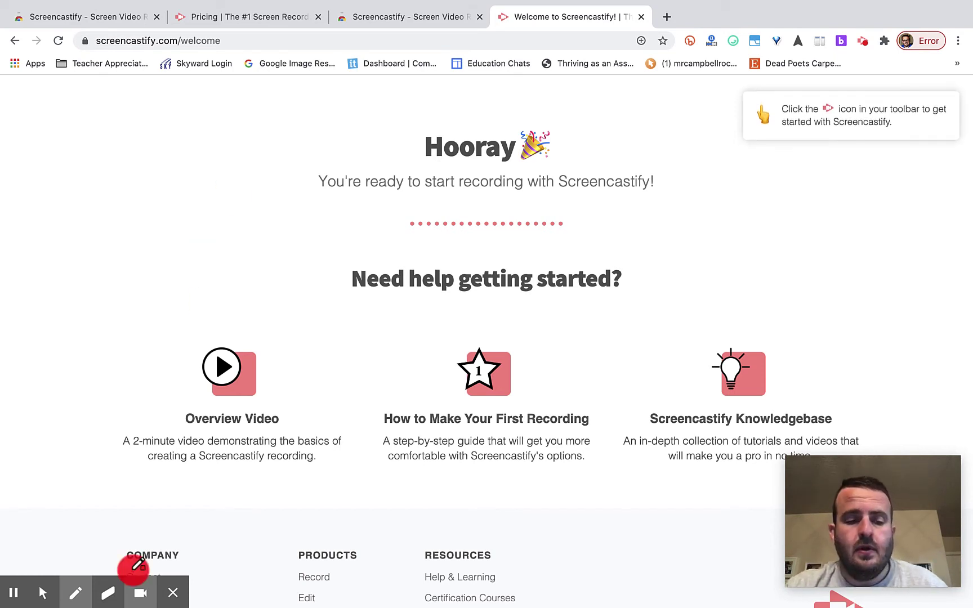
pyautogui.moveTo(238, 328)
pyautogui.mouseDown()
pyautogui.moveTo(164, 387)
pyautogui.moveTo(266, 265)
pyautogui.moveTo(151, 313)
pyautogui.mouseUp()
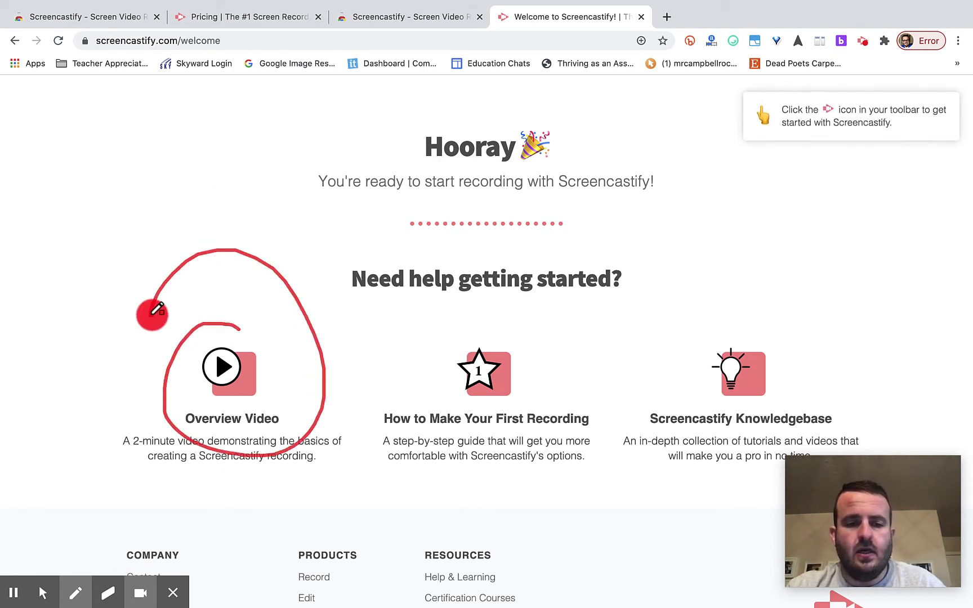
pyautogui.moveTo(329, 209)
pyautogui.mouseDown()
pyautogui.moveTo(342, 189)
pyautogui.moveTo(362, 260)
pyautogui.moveTo(407, 255)
pyautogui.mouseUp()
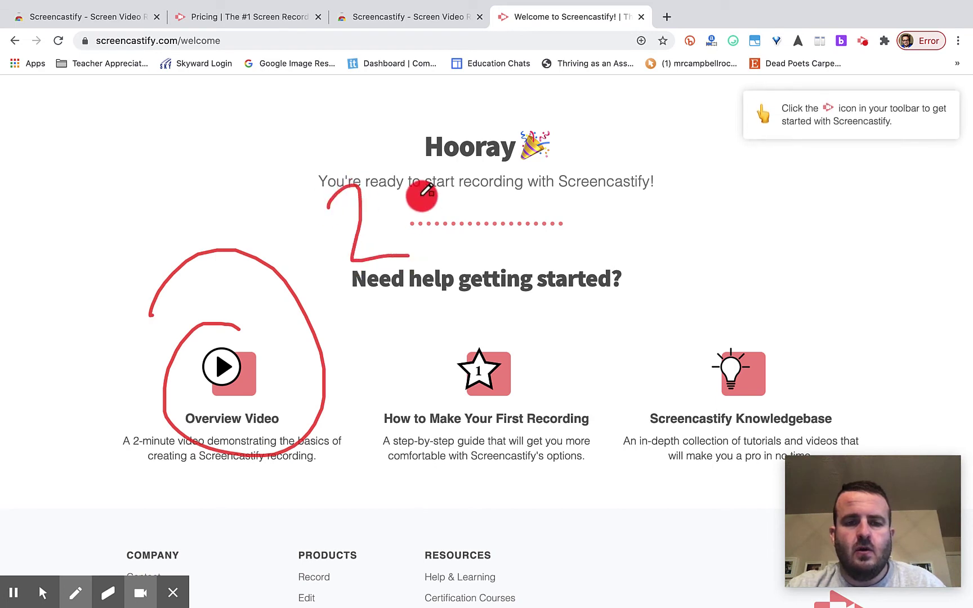
pyautogui.moveTo(421, 197)
pyautogui.mouseDown()
pyautogui.moveTo(428, 245)
pyautogui.moveTo(465, 209)
pyautogui.moveTo(548, 261)
pyautogui.mouseUp()
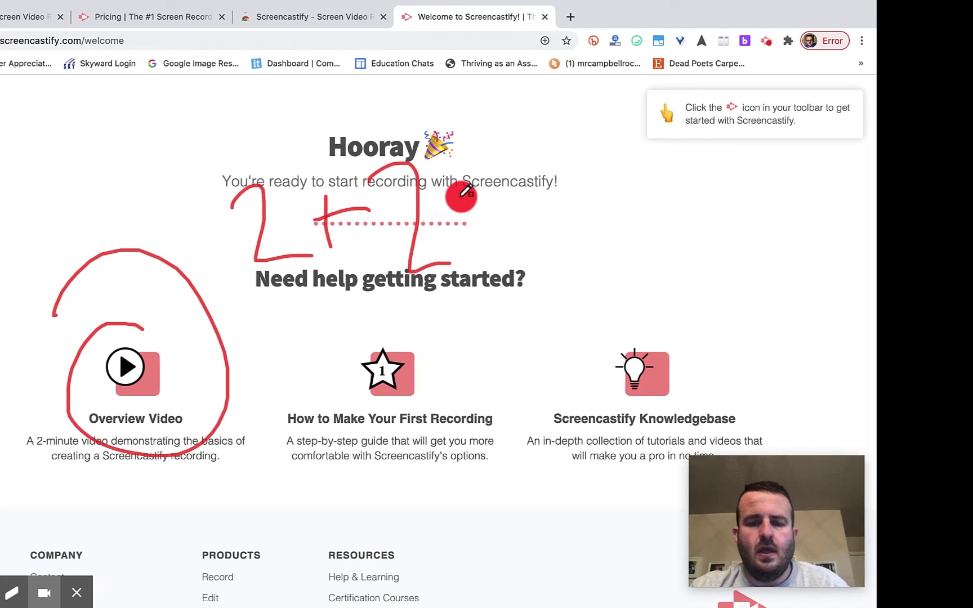
pyautogui.moveTo(461, 196); pyautogui.dragTo(526, 190)
pyautogui.moveTo(484, 231); pyautogui.dragTo(575, 210)
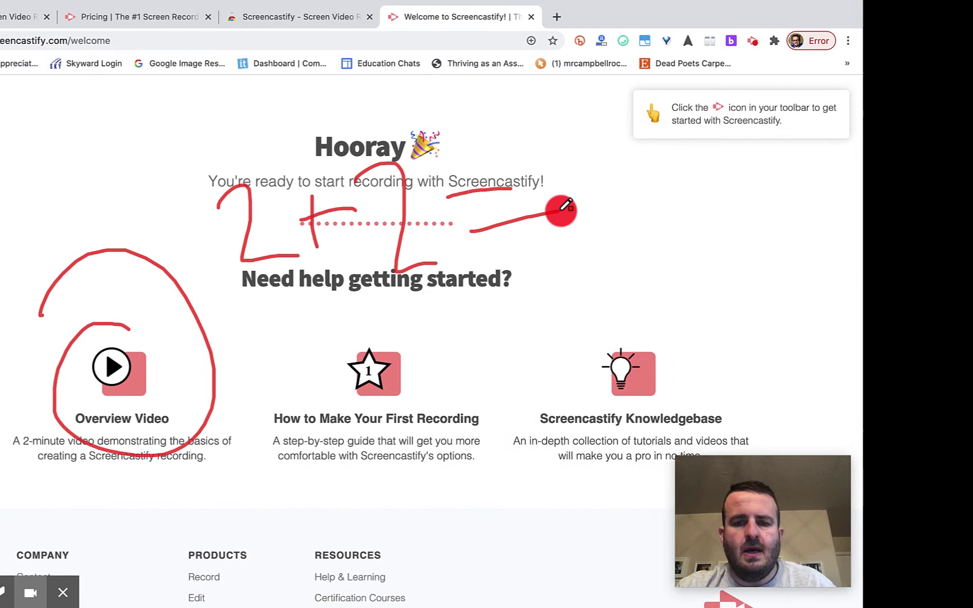
pyautogui.moveTo(575, 147); pyautogui.dragTo(628, 176)
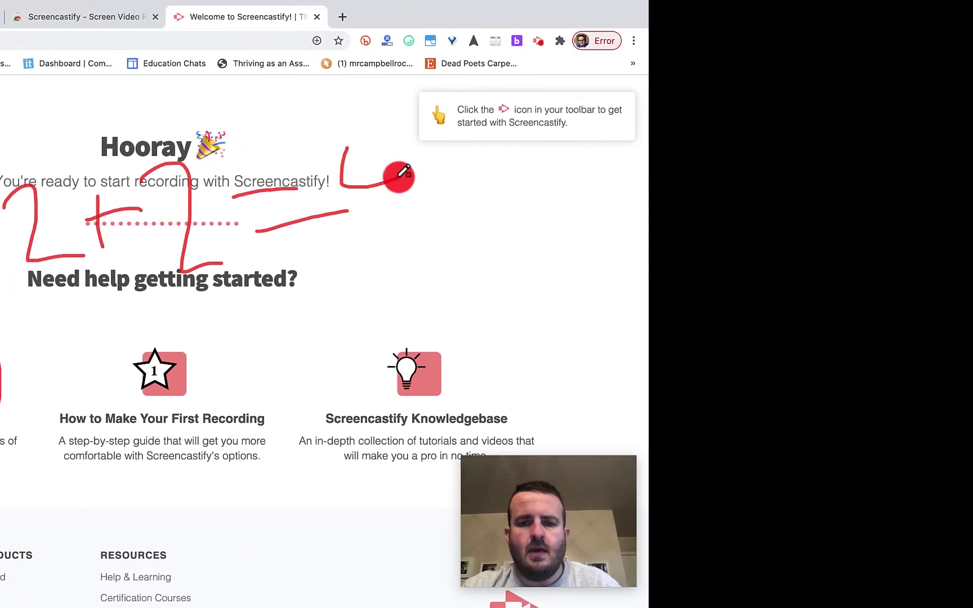
pyautogui.moveTo(393, 117); pyautogui.dragTo(411, 279)
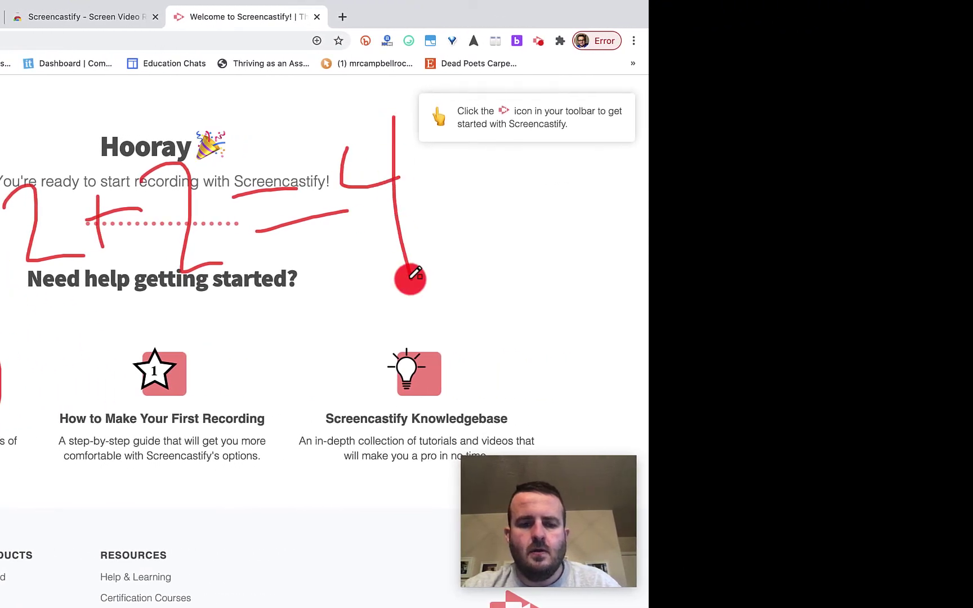
pyautogui.moveTo(103, 316)
pyautogui.mouseDown()
pyautogui.moveTo(242, 445)
pyautogui.moveTo(194, 329)
pyautogui.mouseUp()
pyautogui.moveTo(22, 566); pyautogui.dragTo(95, 557)
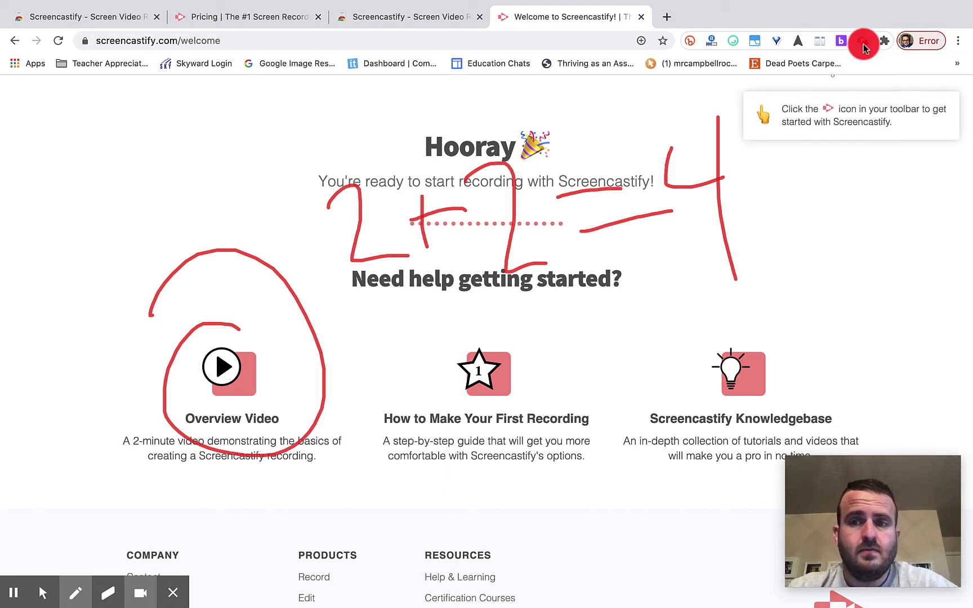
# Stop the recording from the Screencastify extension's recording controls
pyautogui.click(863, 44)
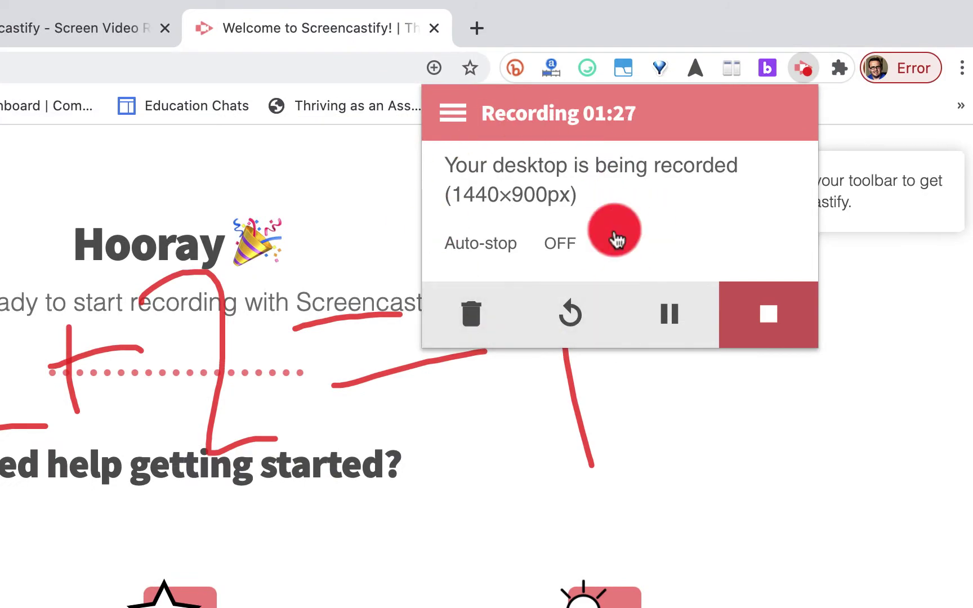
pyautogui.click(768, 313)
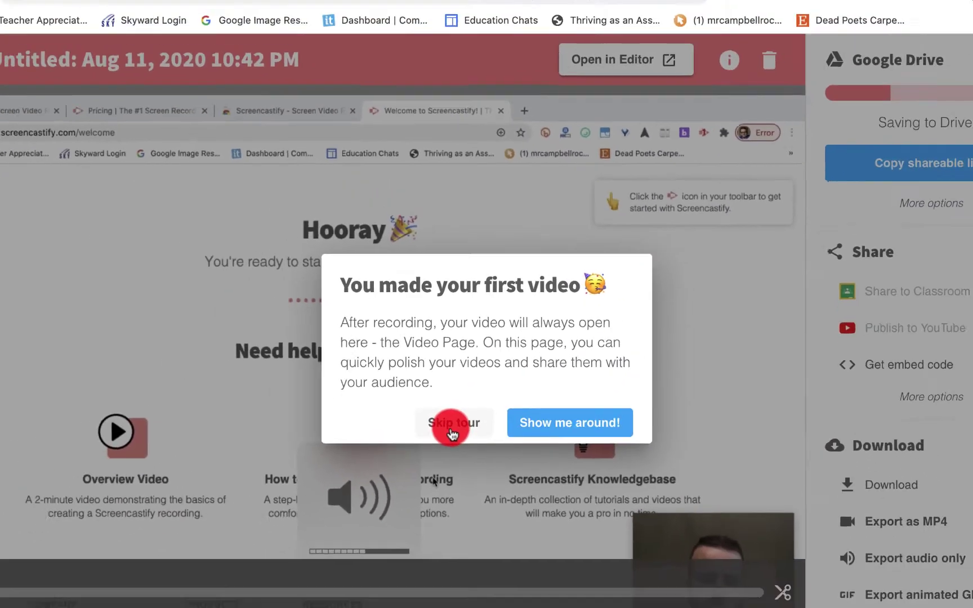
# Skip the video page tour and turn on the Google Drive shareable link
pyautogui.click(440, 471)
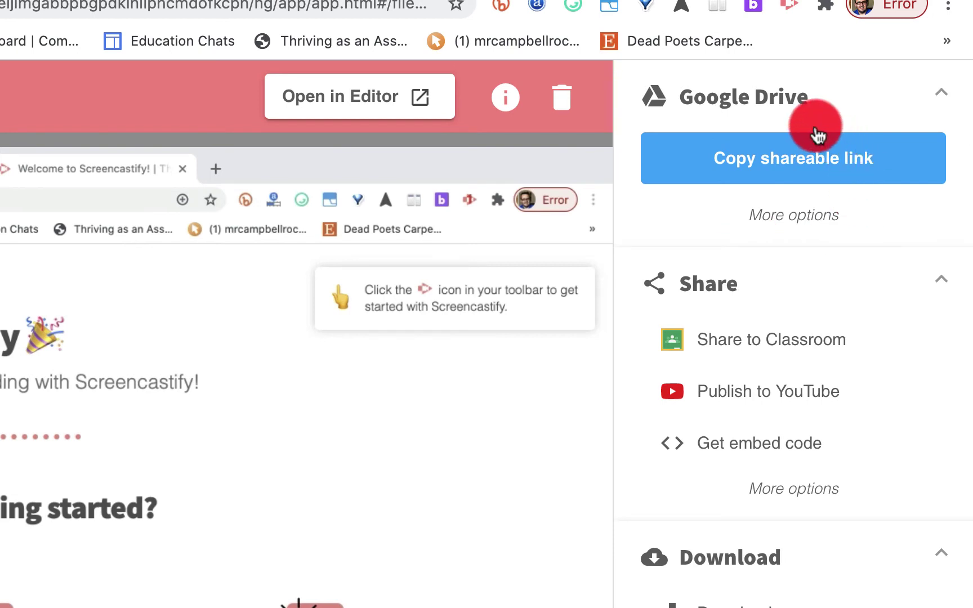
pyautogui.click(808, 162)
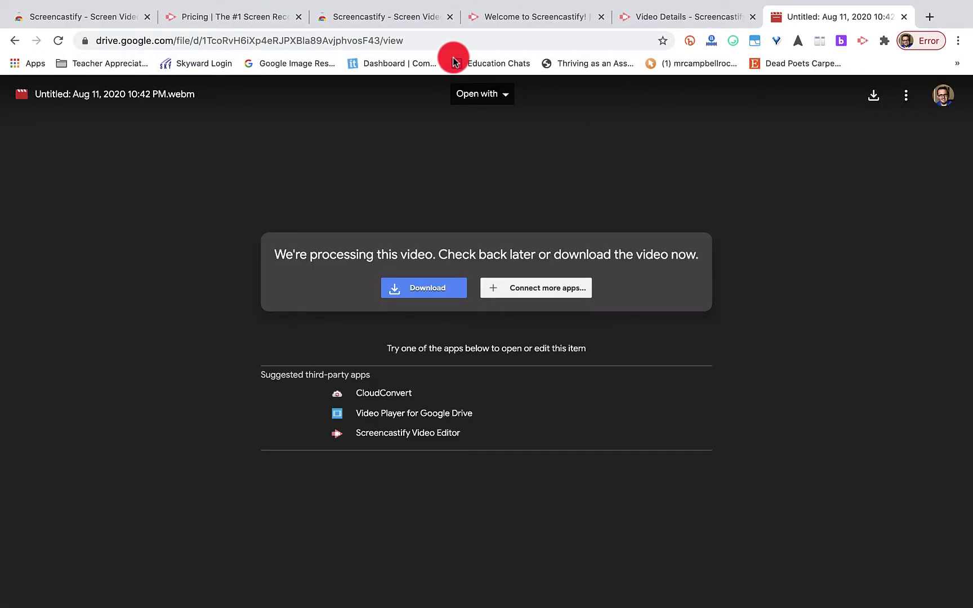
# Open the video with Screencastify Video Editor, close its sign-in tab, and open a new tab
pyautogui.click(480, 94)
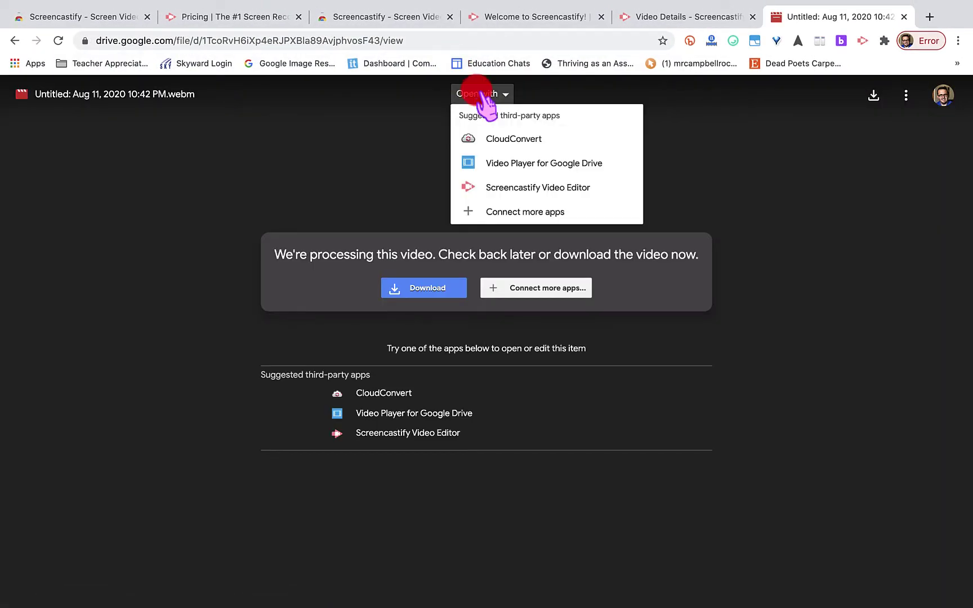
pyautogui.click(478, 187)
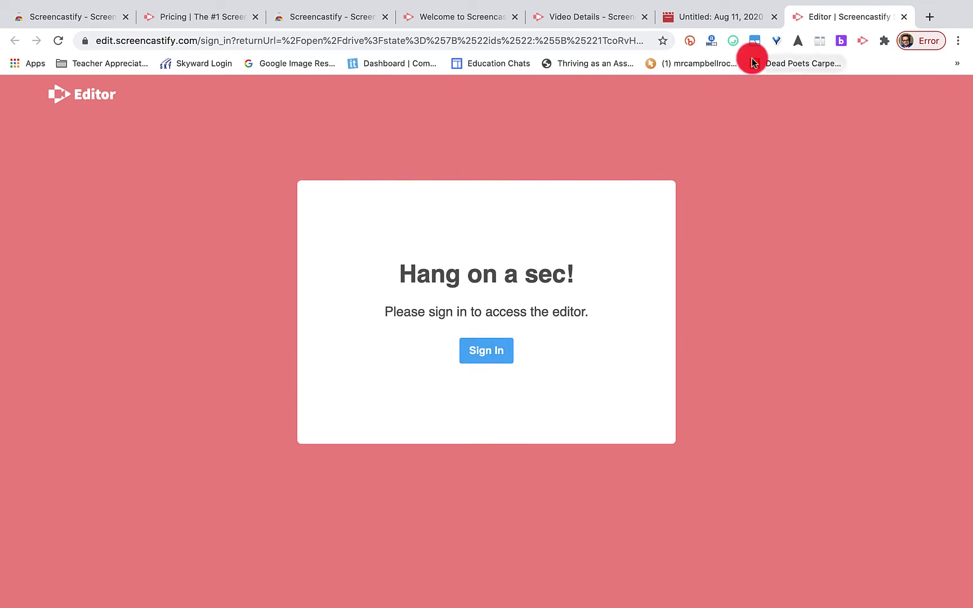
pyautogui.click(903, 17)
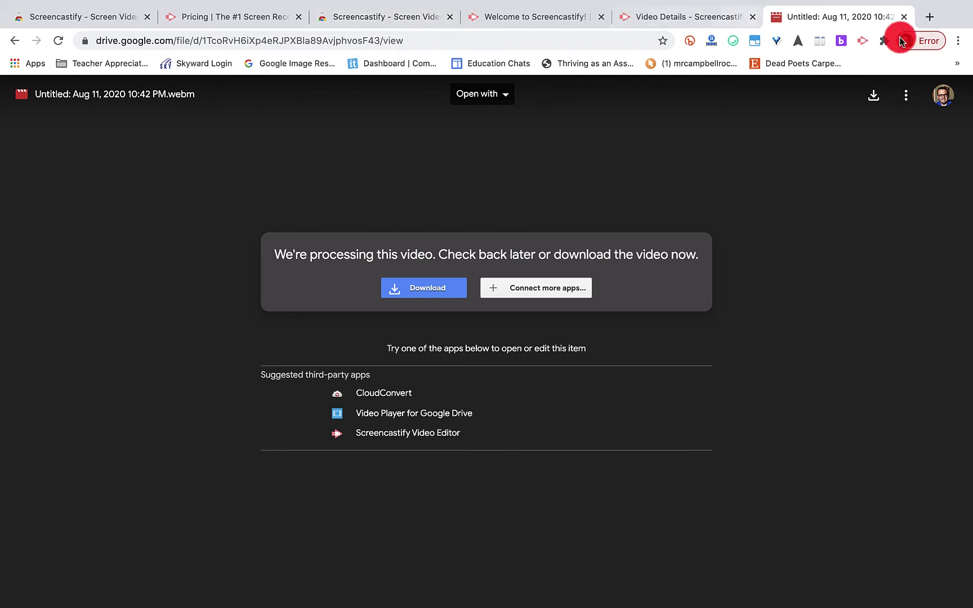
pyautogui.click(927, 17)
# Go to Google Drive, check the .webm recording in the Screencastify folder, then close the Drive tab
pyautogui.write('gmail.com')
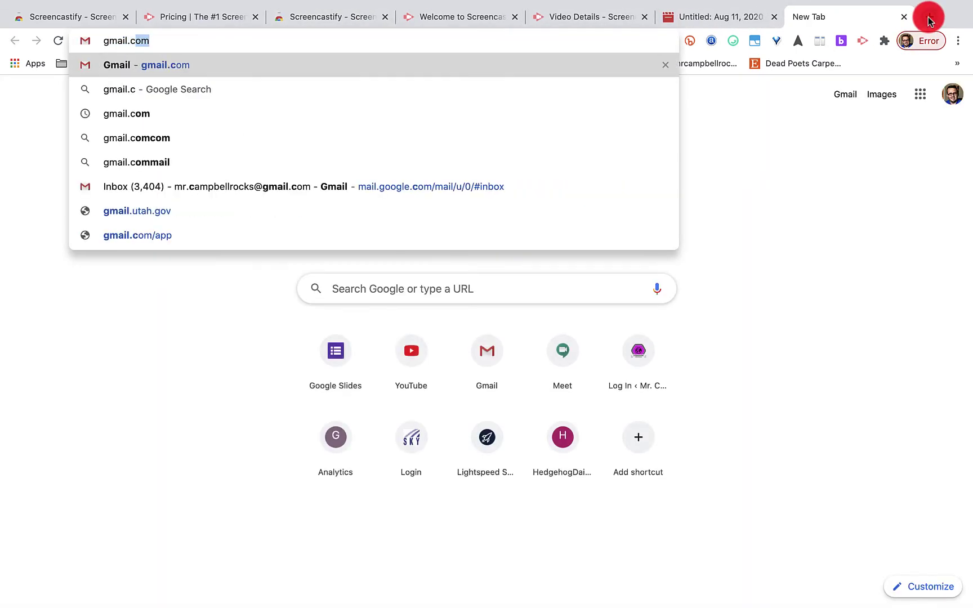
pyautogui.press('BackSpace')
pyautogui.press('BackSpace')
pyautogui.press('BackSpace')
pyautogui.press('BackSpace')
pyautogui.press('BackSpace')
pyautogui.press('BackSpace')
pyautogui.press('BackSpace')
pyautogui.press('BackSpace')
pyautogui.press('BackSpace')
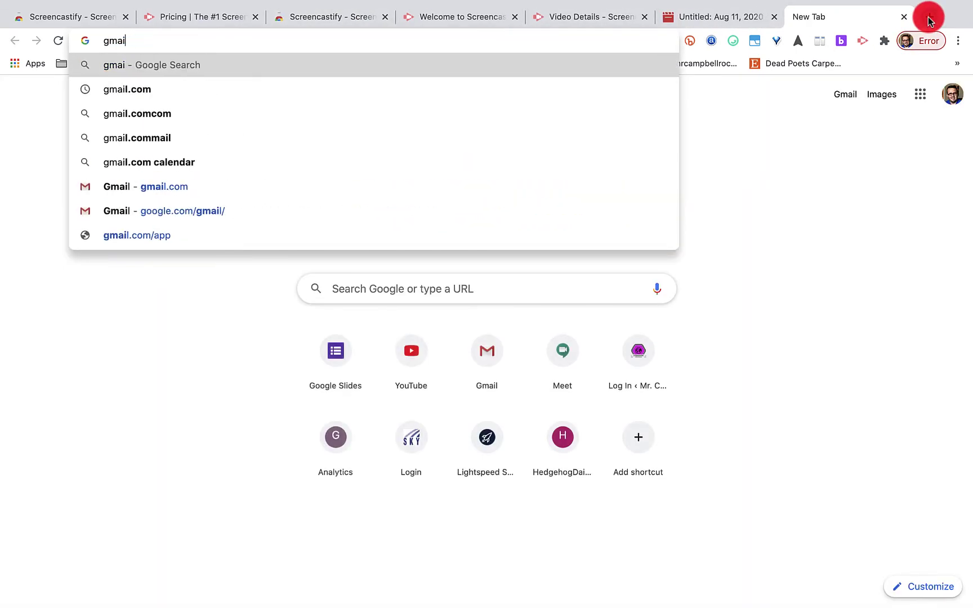
pyautogui.write('drive.google.co')
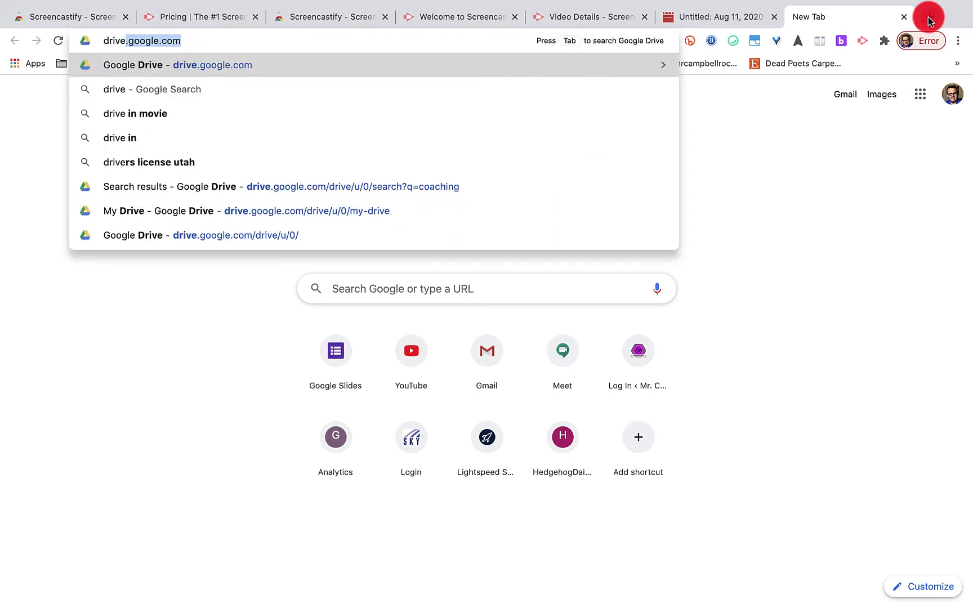
pyautogui.press('Return')
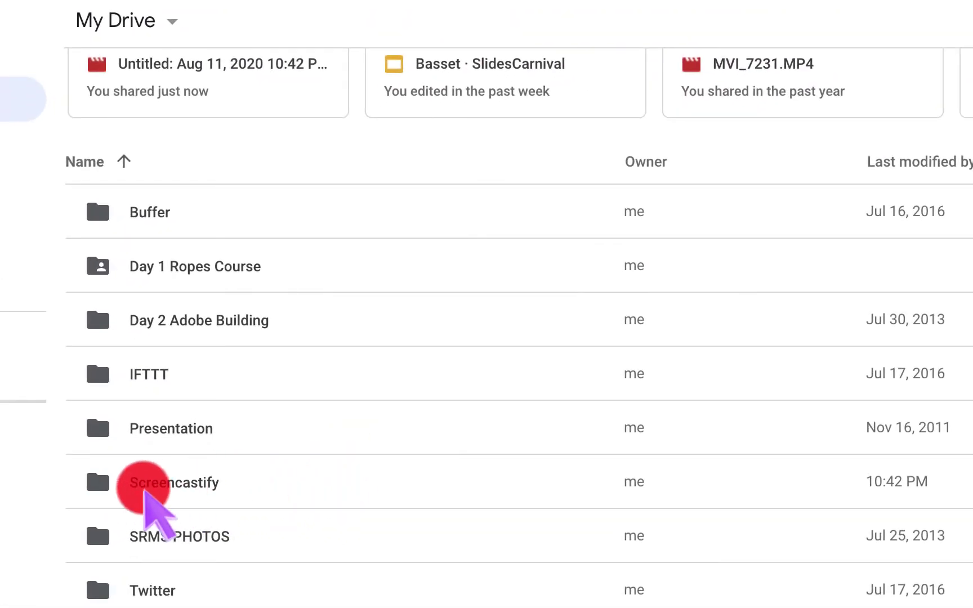
pyautogui.doubleClick(197, 483)
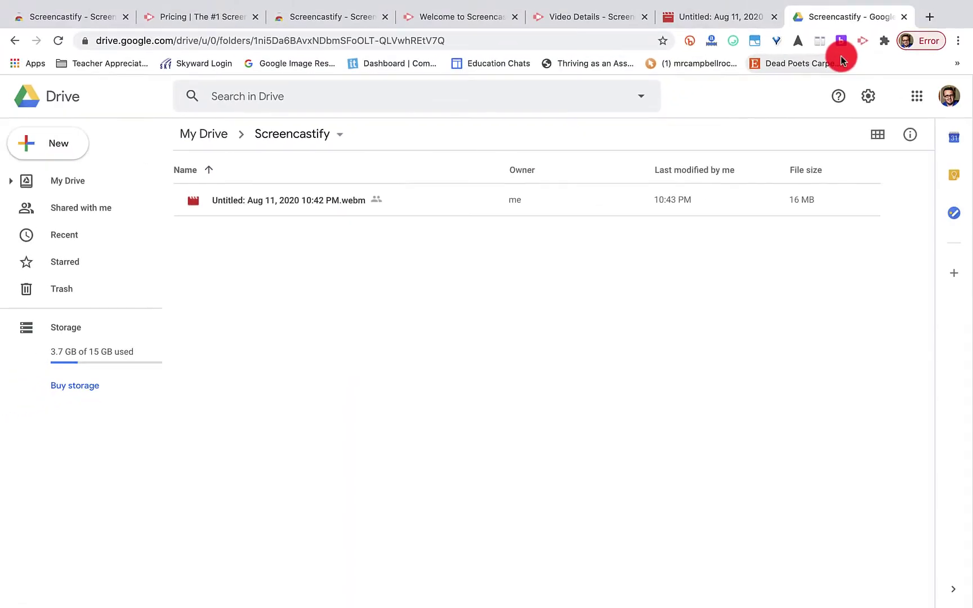
pyautogui.click(903, 18)
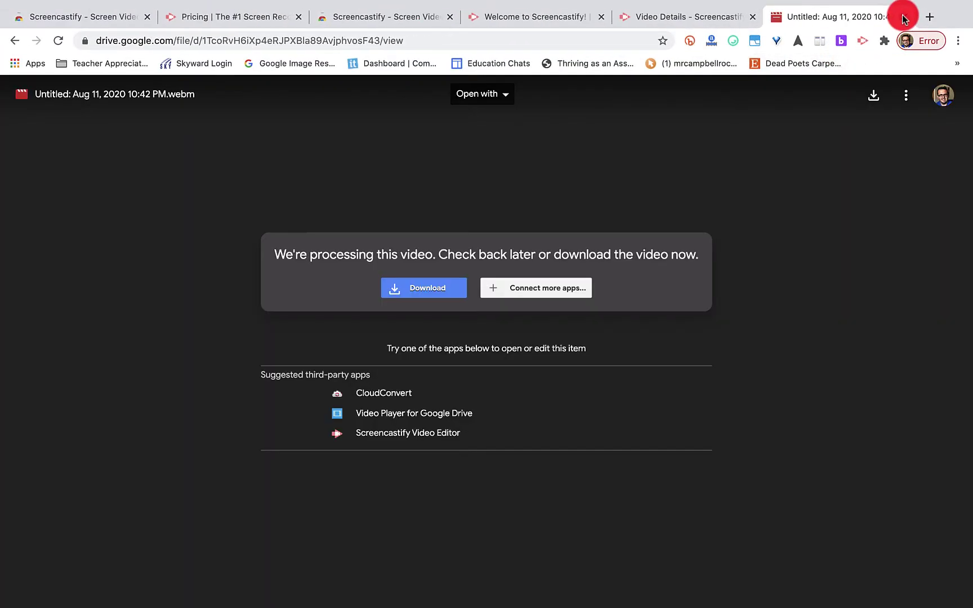
# On the video details page, retitle the recording 'Youtube Tutorial for Screencastify'
pyautogui.click(702, 22)
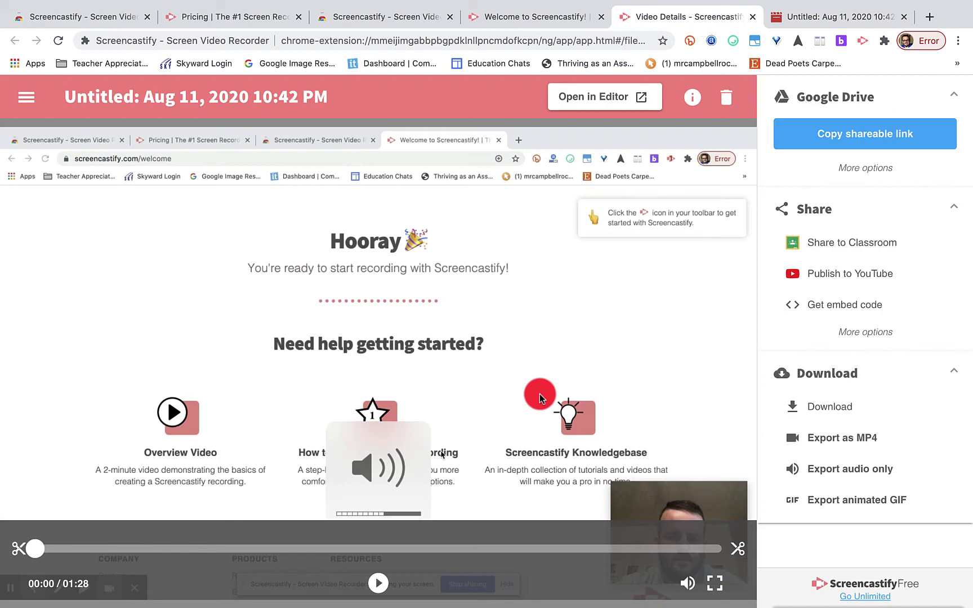
pyautogui.click(198, 97)
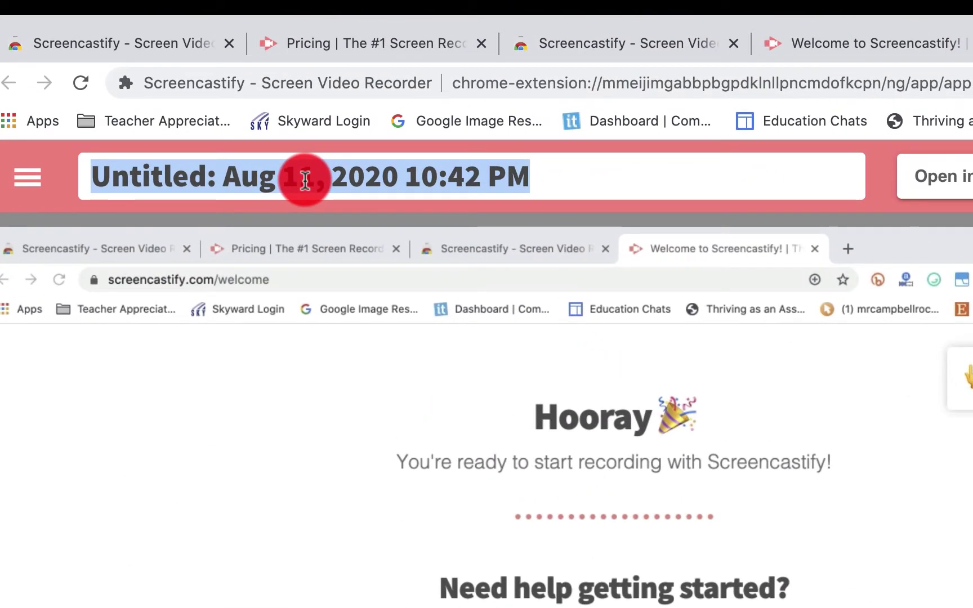
pyautogui.write('You')
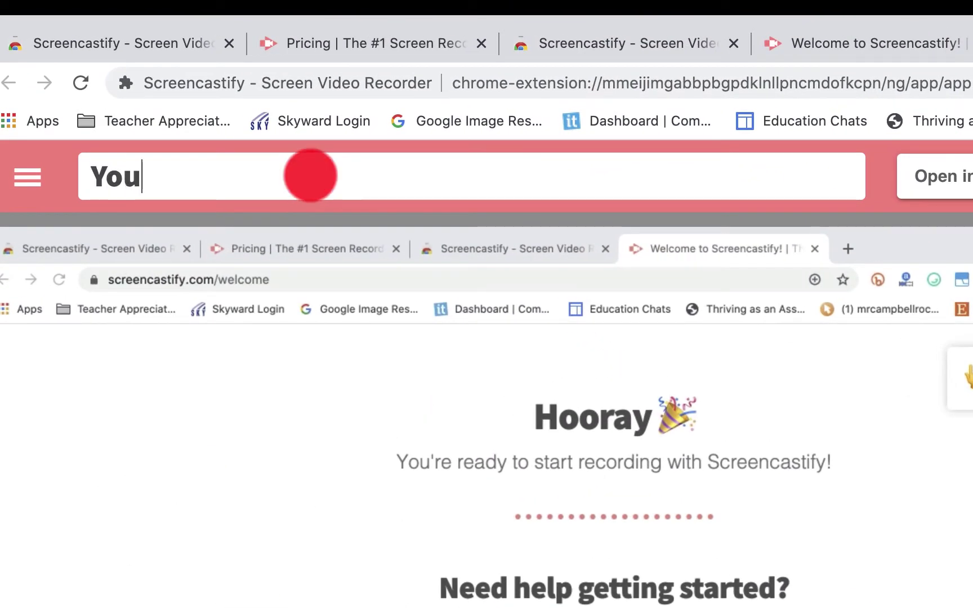
pyautogui.write('tube Tutorial f')
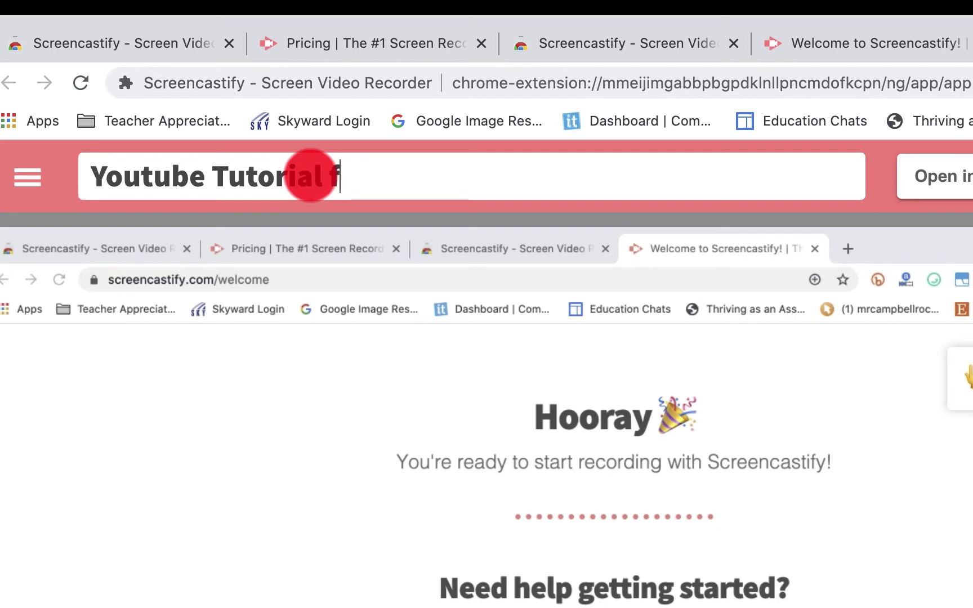
pyautogui.write('or Screen')
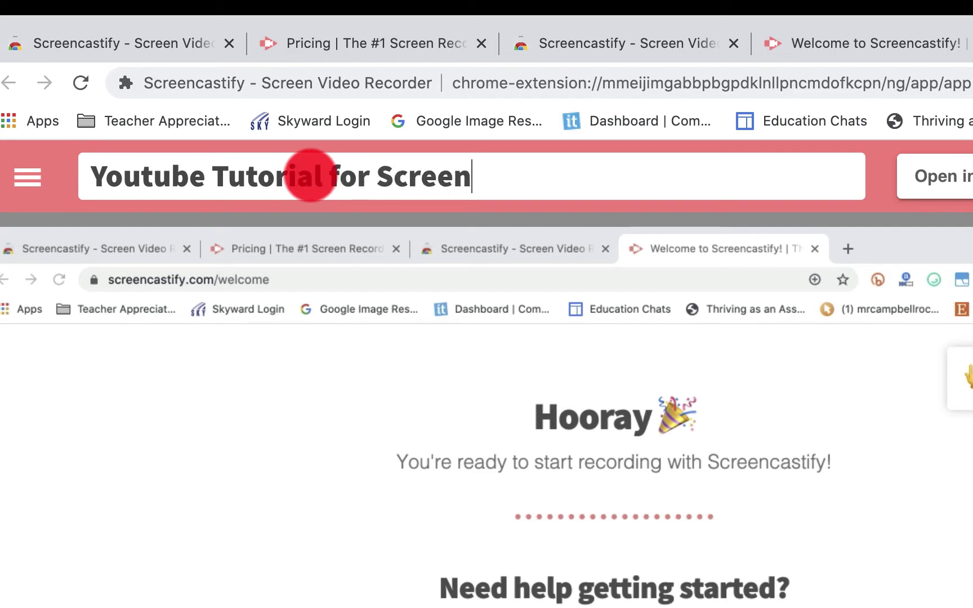
pyautogui.write('castify')
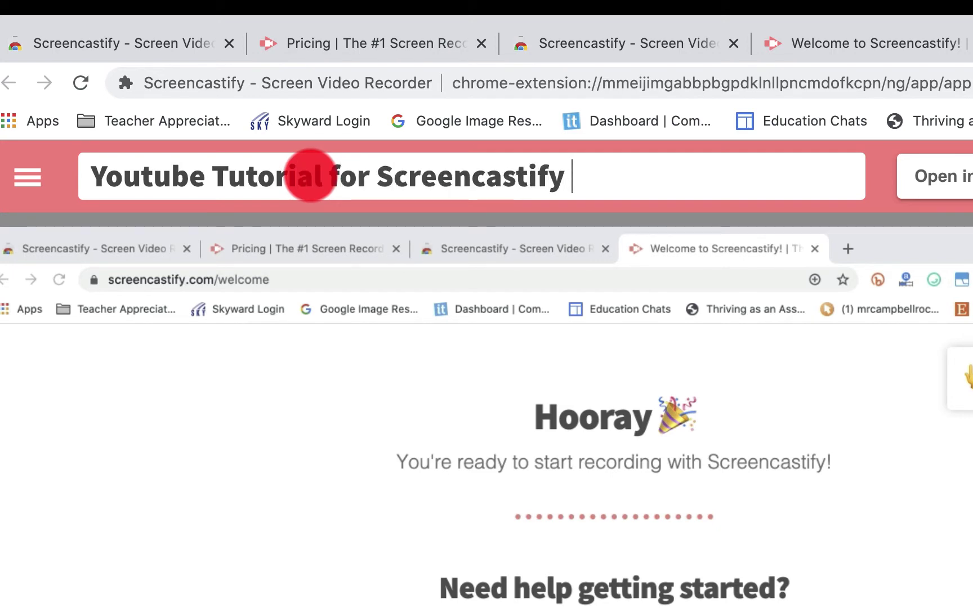
pyautogui.click(960, 205)
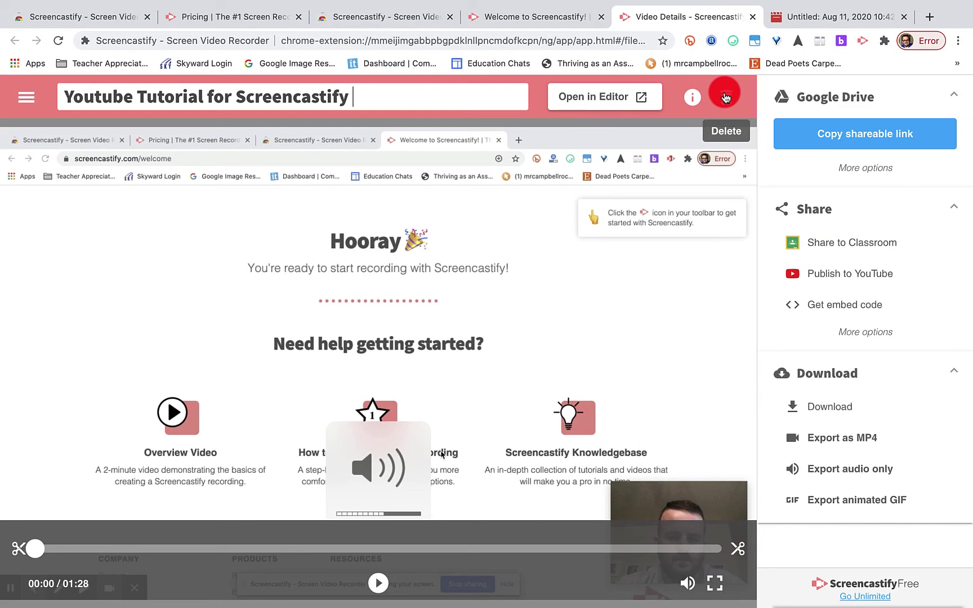
pyautogui.click(22, 97)
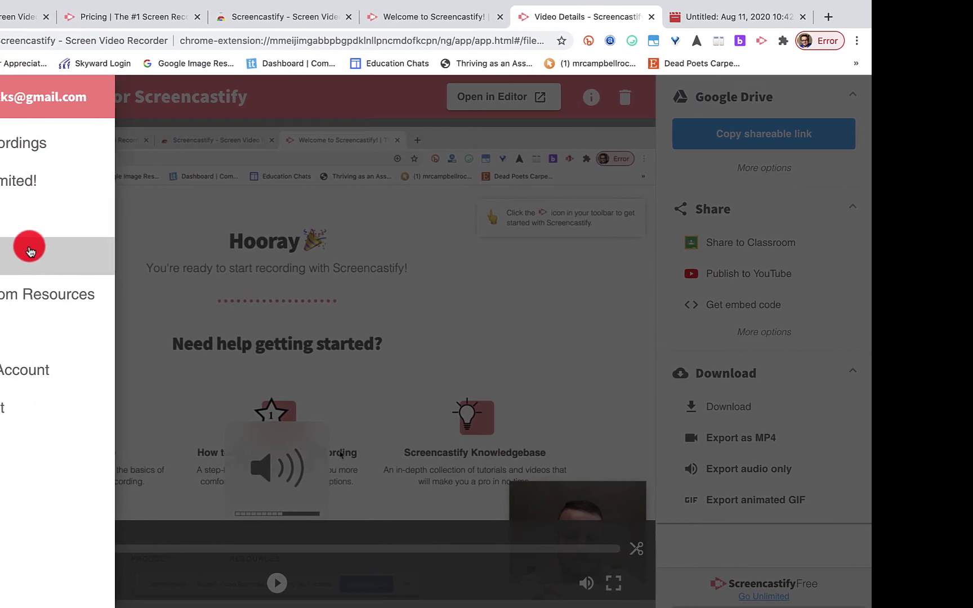
pyautogui.click(180, 228)
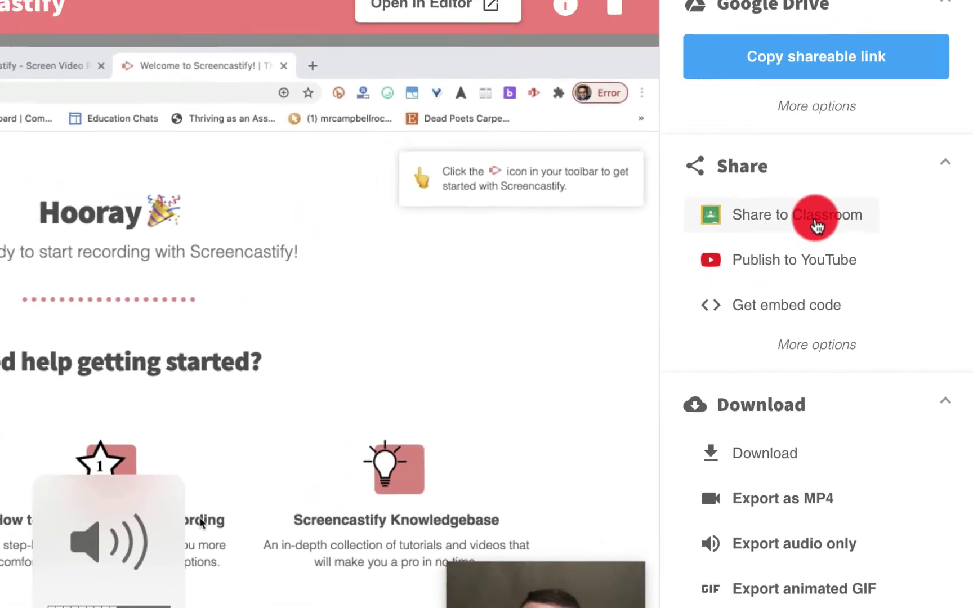
# Try sharing the video to Google Classroom with the signed-in account, then close Classroom
pyautogui.click(817, 227)
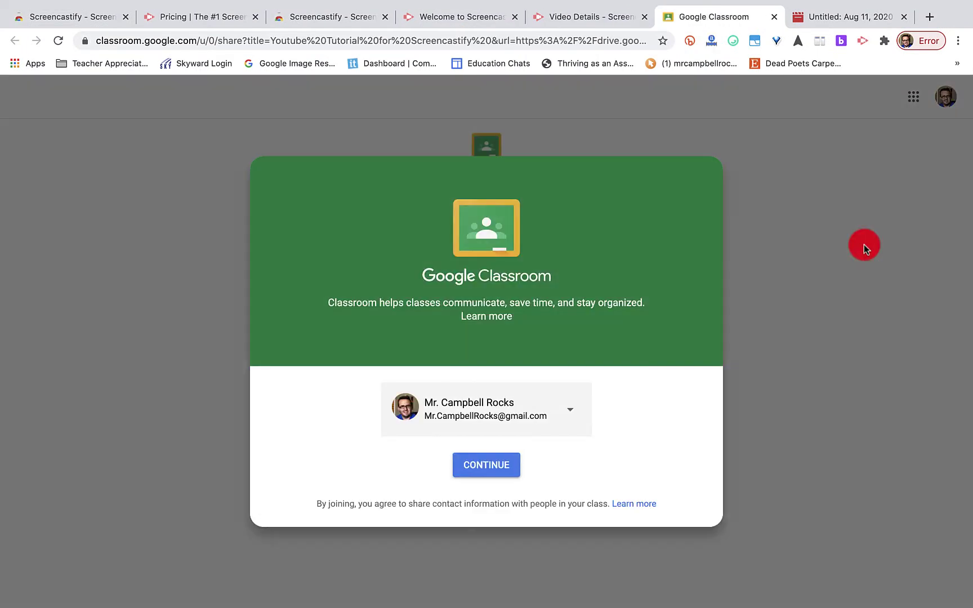
pyautogui.click(512, 466)
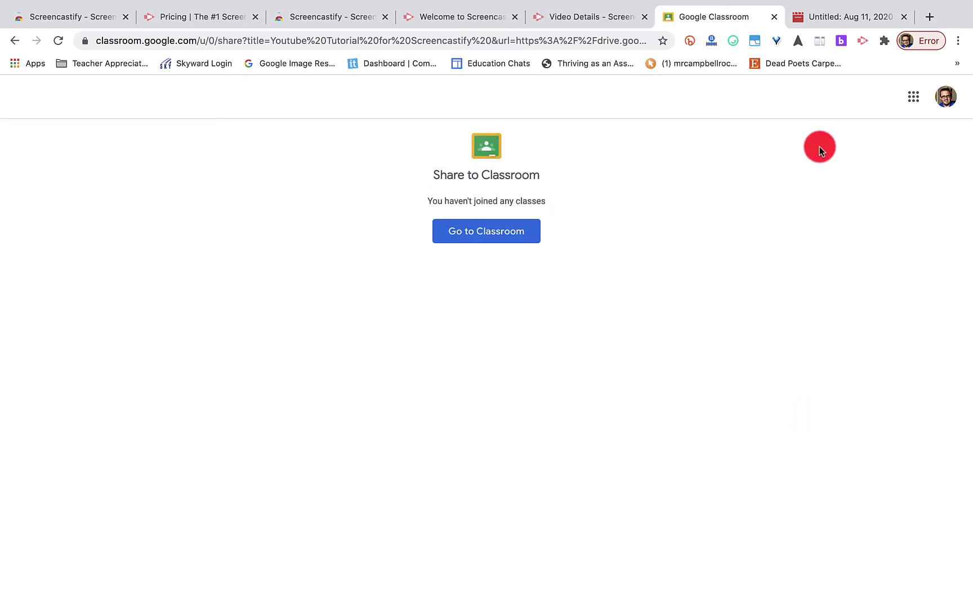
pyautogui.click(773, 23)
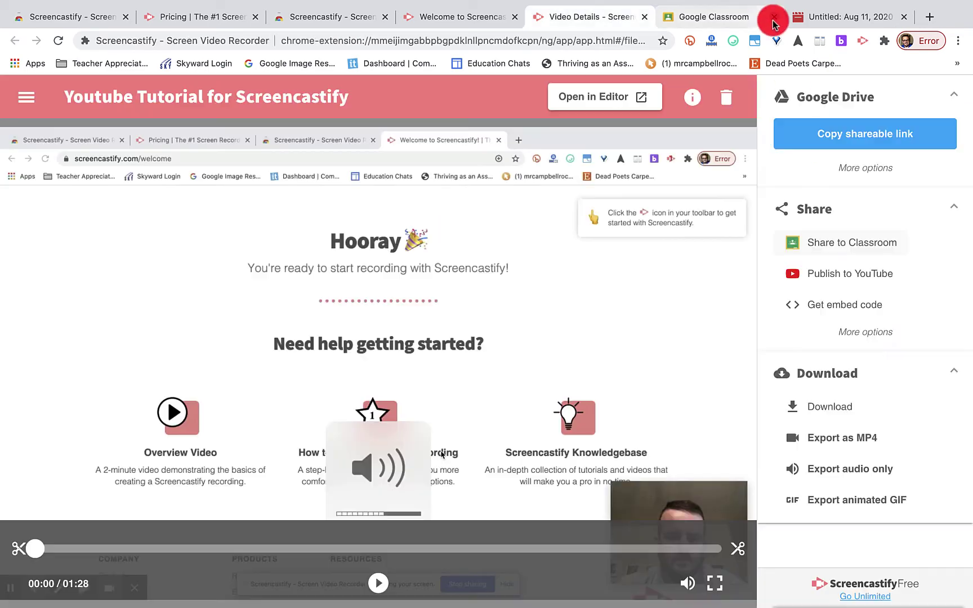
# Start publishing to YouTube, cancel it, and open the video's Get embed code dialog
pyautogui.click(867, 280)
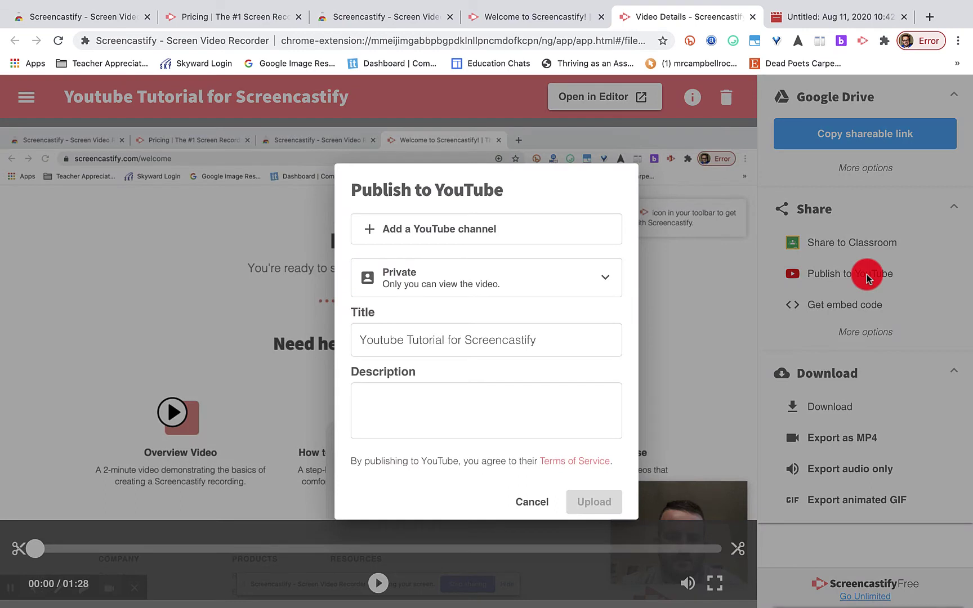
pyautogui.click(528, 231)
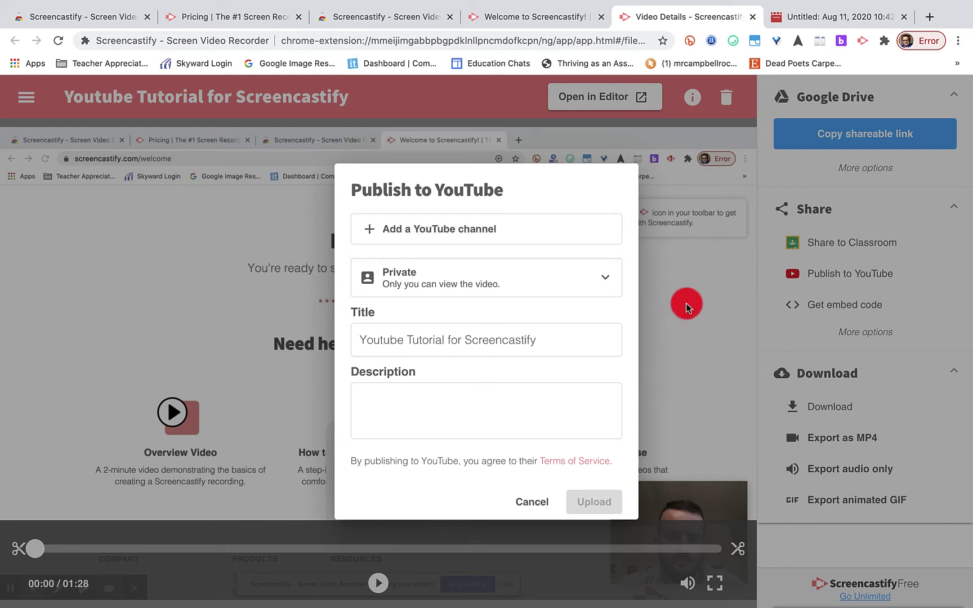
pyautogui.click(532, 502)
pyautogui.click(844, 304)
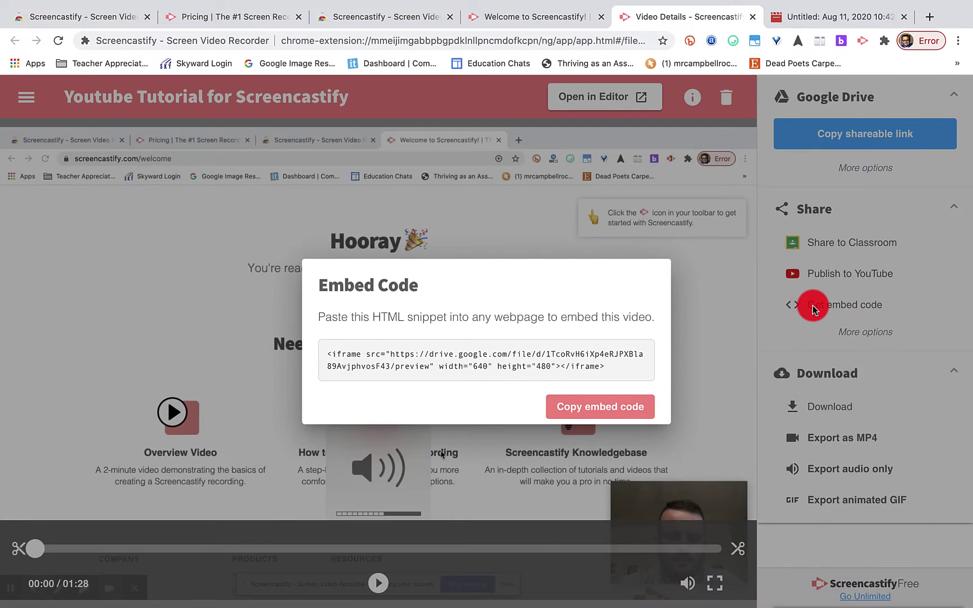
# Copy the iframe embed code and dismiss the Embed Code dialog
pyautogui.click(609, 409)
pyautogui.click(699, 303)
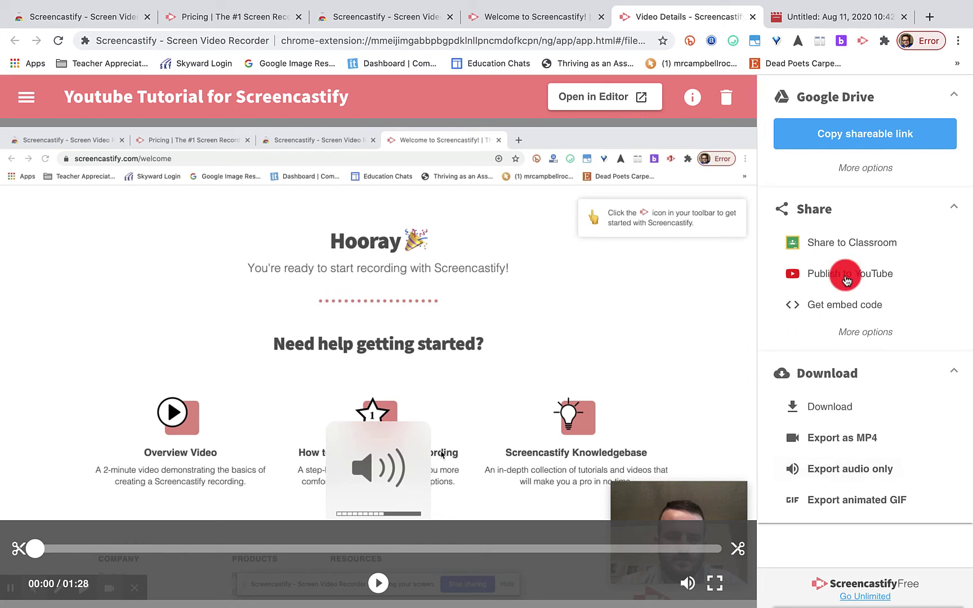
# Play, pause and mute the recording preview
pyautogui.click(718, 316)
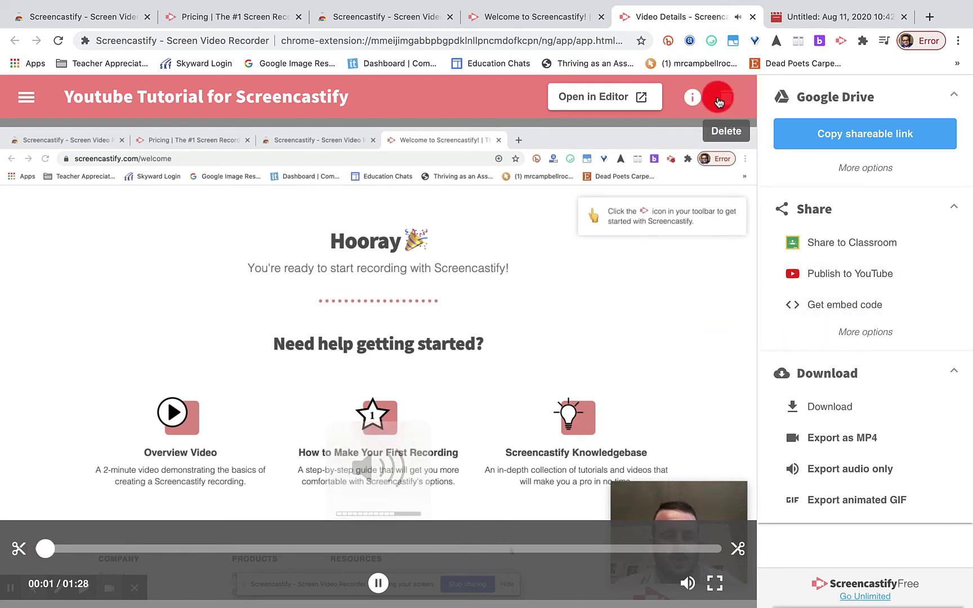
pyautogui.click(378, 582)
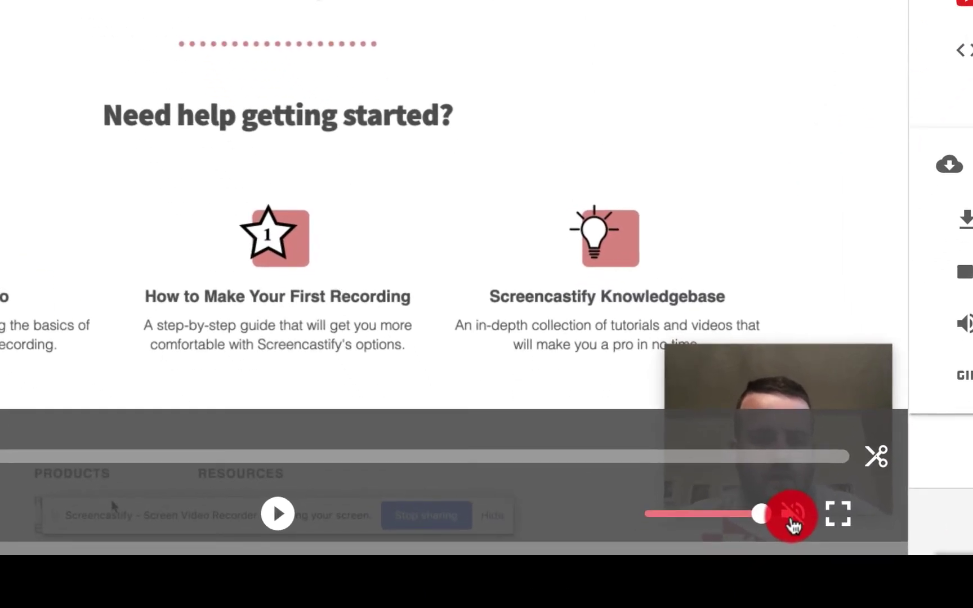
pyautogui.click(686, 583)
pyautogui.moveTo(763, 513); pyautogui.dragTo(632, 529)
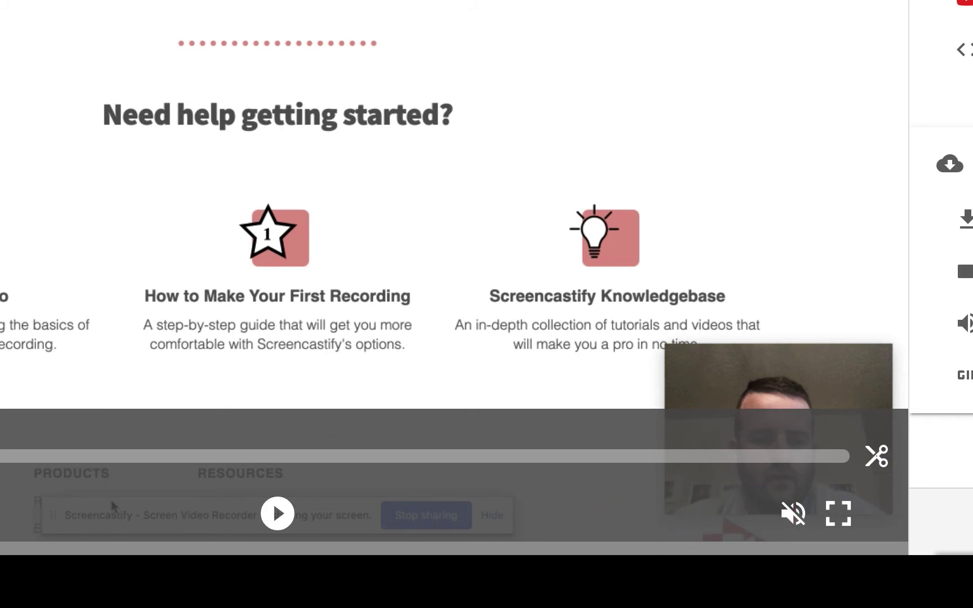
# Trim the recording's end point to about 01:24 and confirm the trim
pyautogui.click(267, 532)
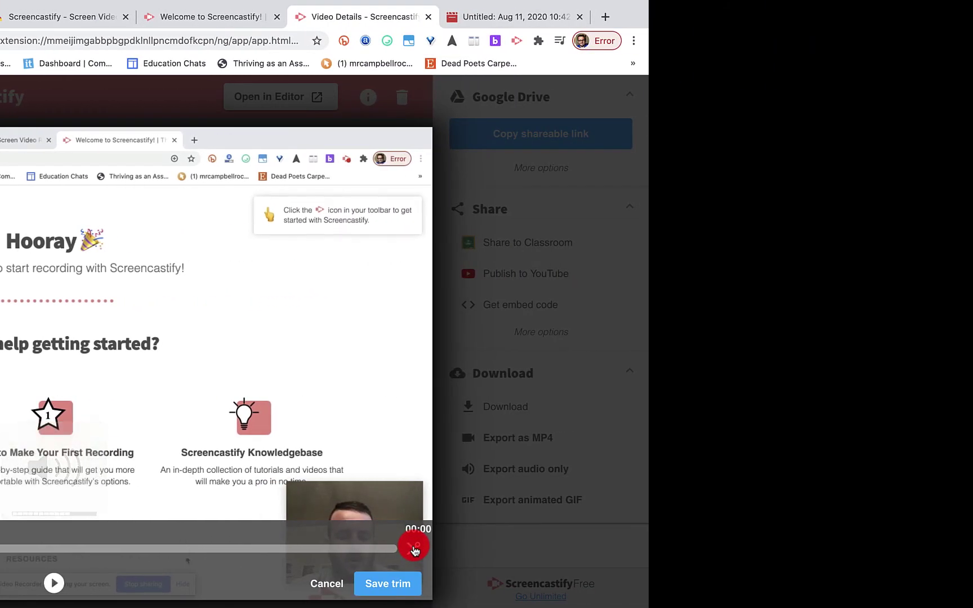
pyautogui.moveTo(414, 550); pyautogui.dragTo(373, 559)
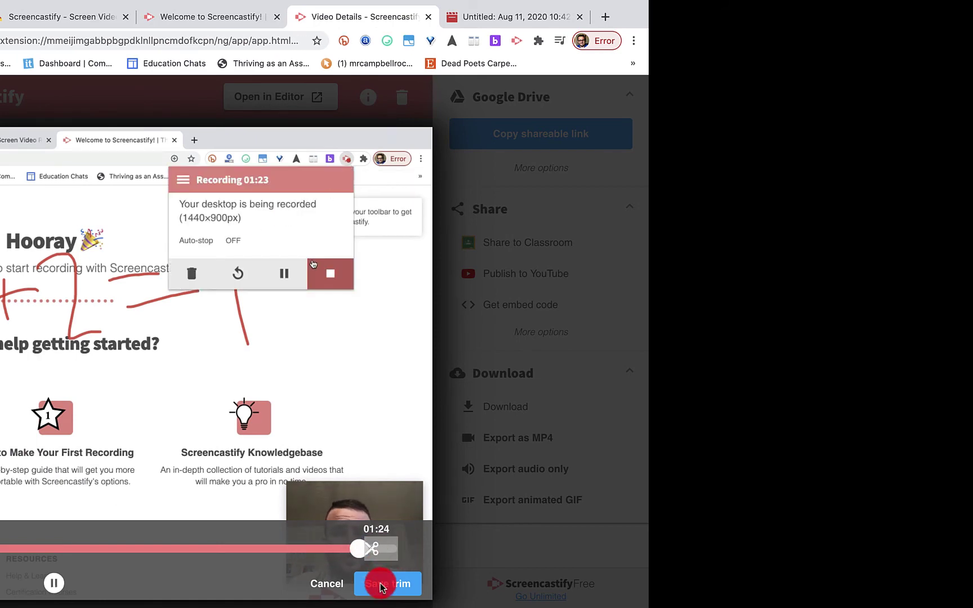
pyautogui.click(377, 575)
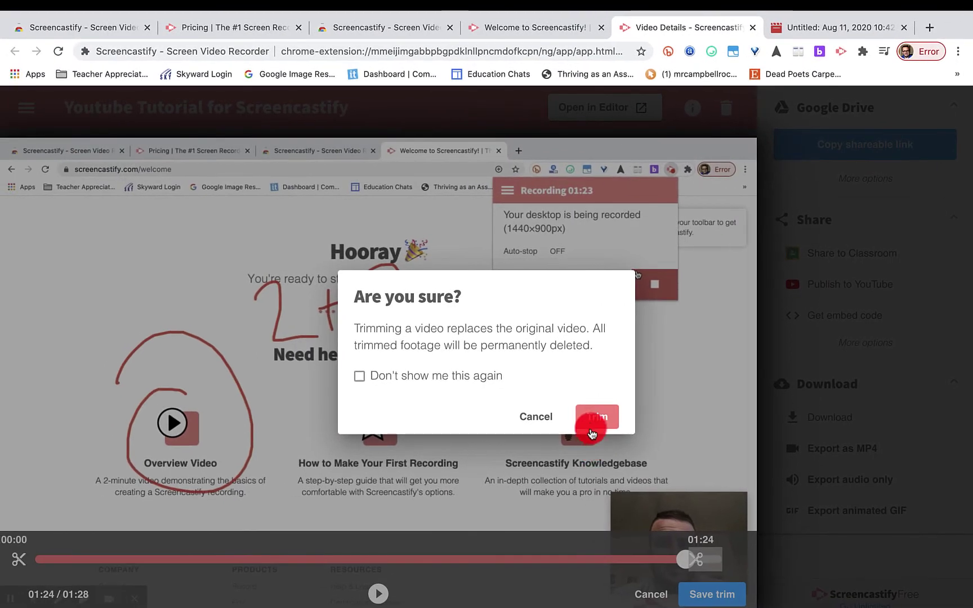
pyautogui.click(545, 413)
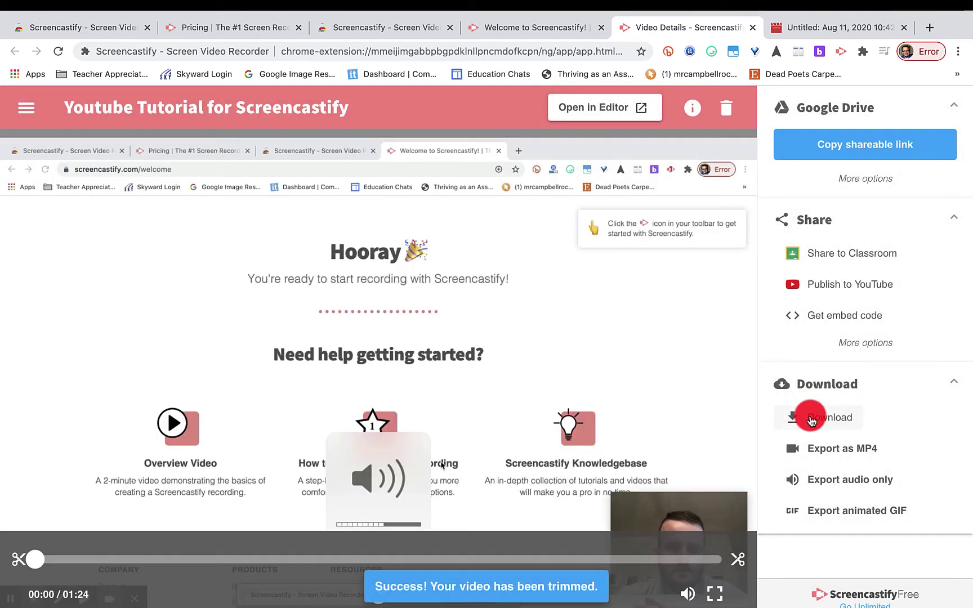
# Delete the existing recording so the recordings list is empty
pyautogui.click(811, 421)
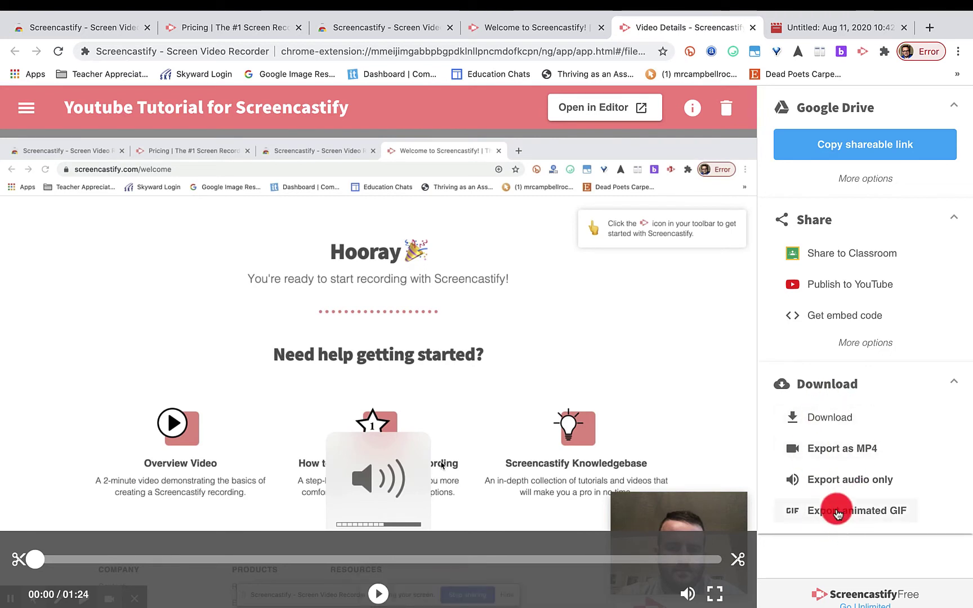
pyautogui.click(728, 116)
pyautogui.click(648, 398)
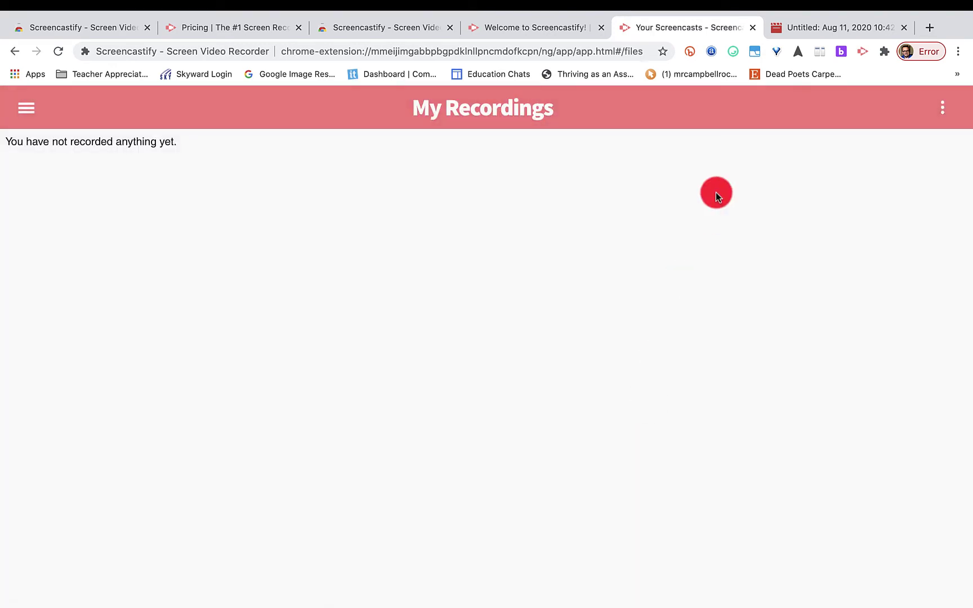
# Close the Your Screencasts and video tabs and switch to the Google Drive desktop
pyautogui.click(754, 29)
pyautogui.click(753, 27)
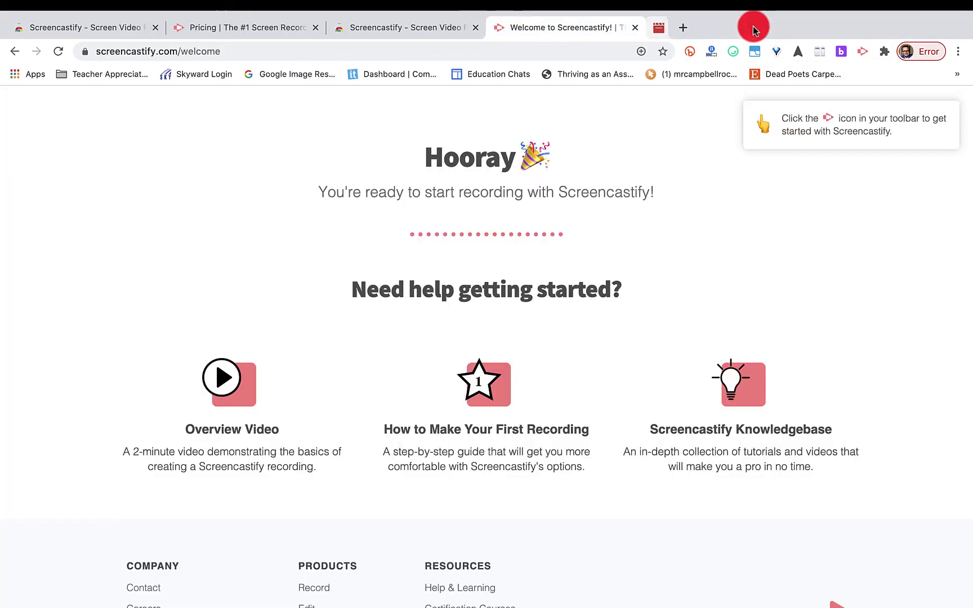
pyautogui.hotkey('ctrl', 'Right')
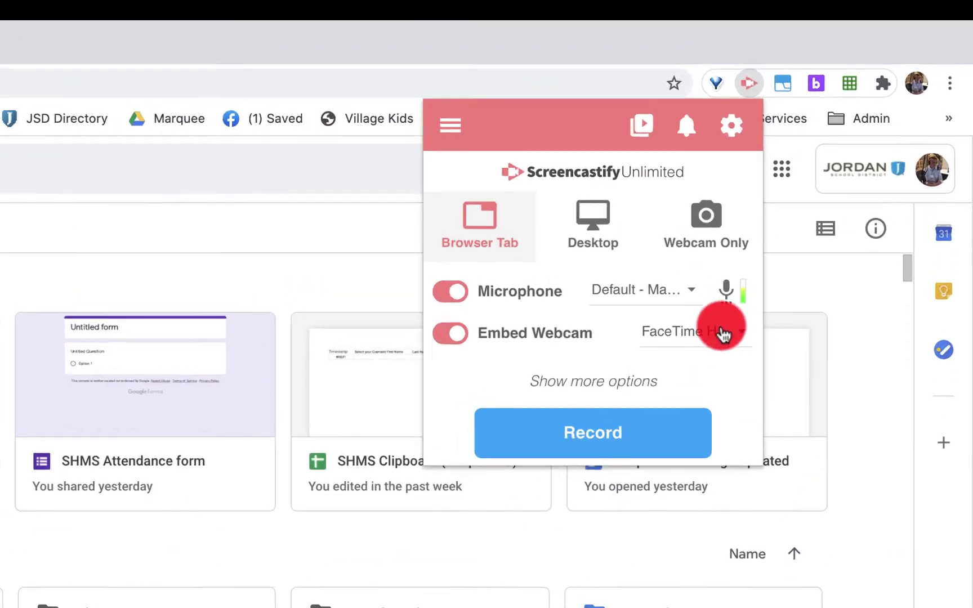
# Embed the FaceTime HD Camera webcam and start recording the Google Drive tab
pyautogui.click(822, 217)
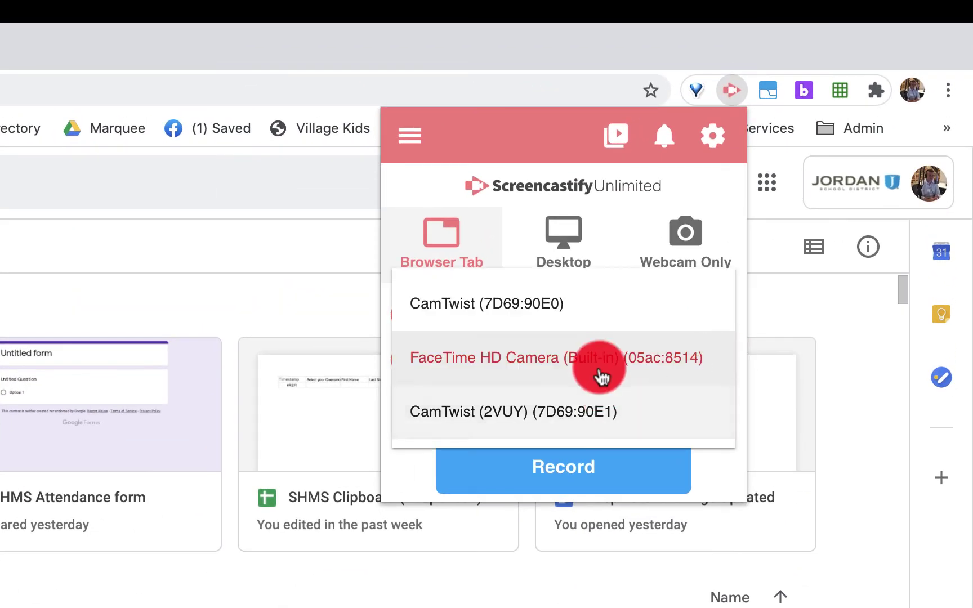
pyautogui.click(600, 373)
pyautogui.click(606, 477)
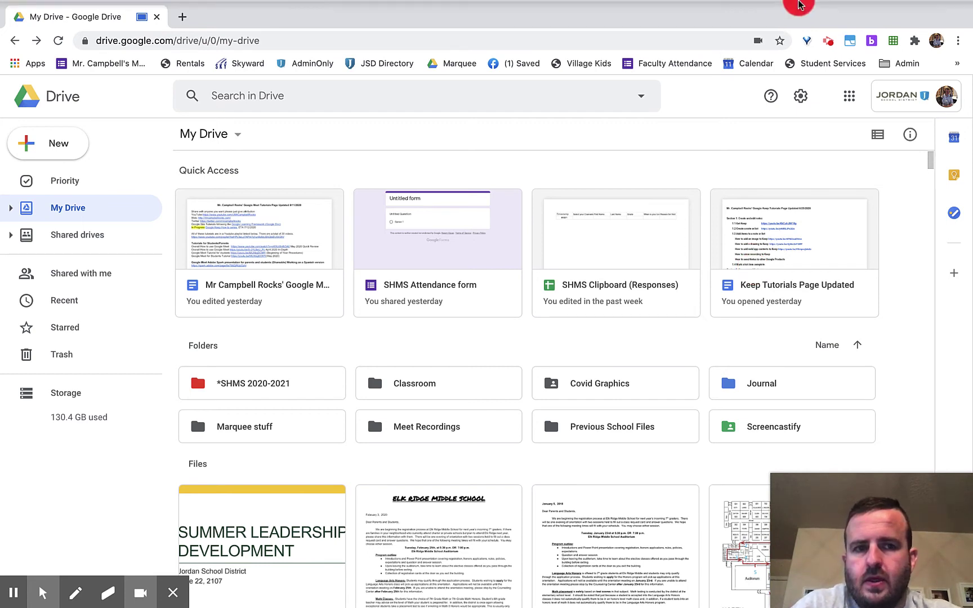
pyautogui.click(828, 45)
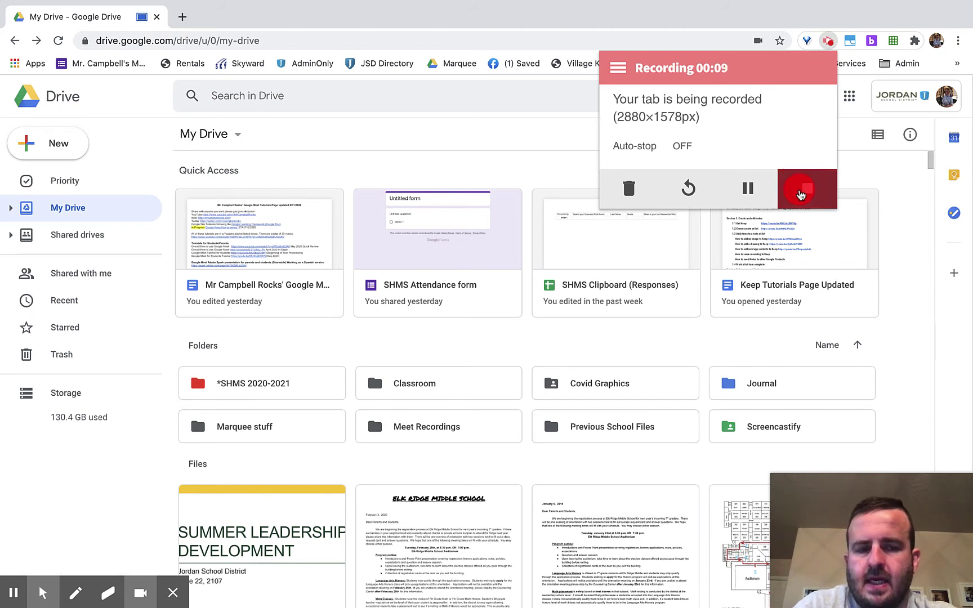
# Stop the 00:09 'My Drive - Google Drive' recording so it saves to Drive
pyautogui.click(800, 194)
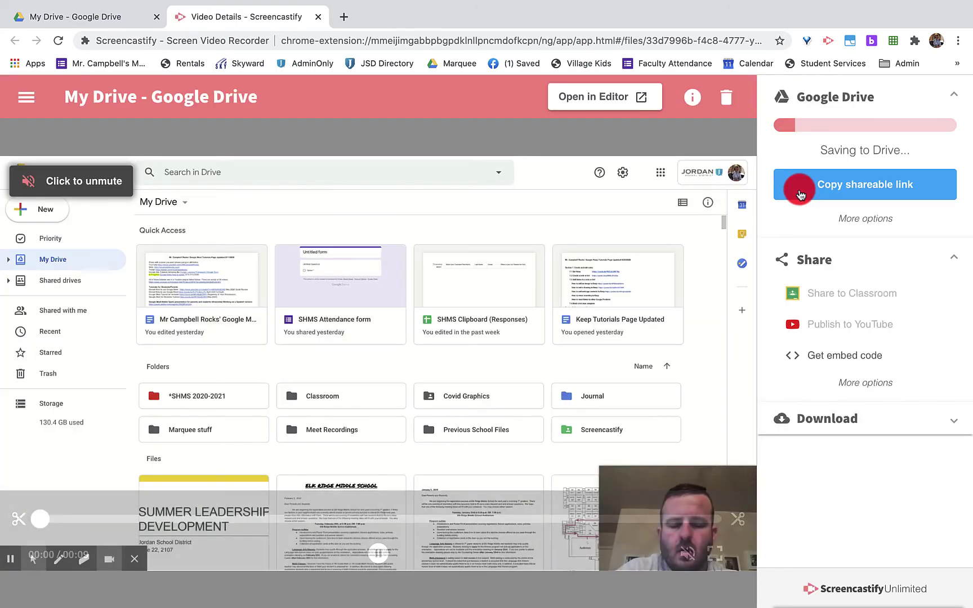
pyautogui.moveTo(582, 311)
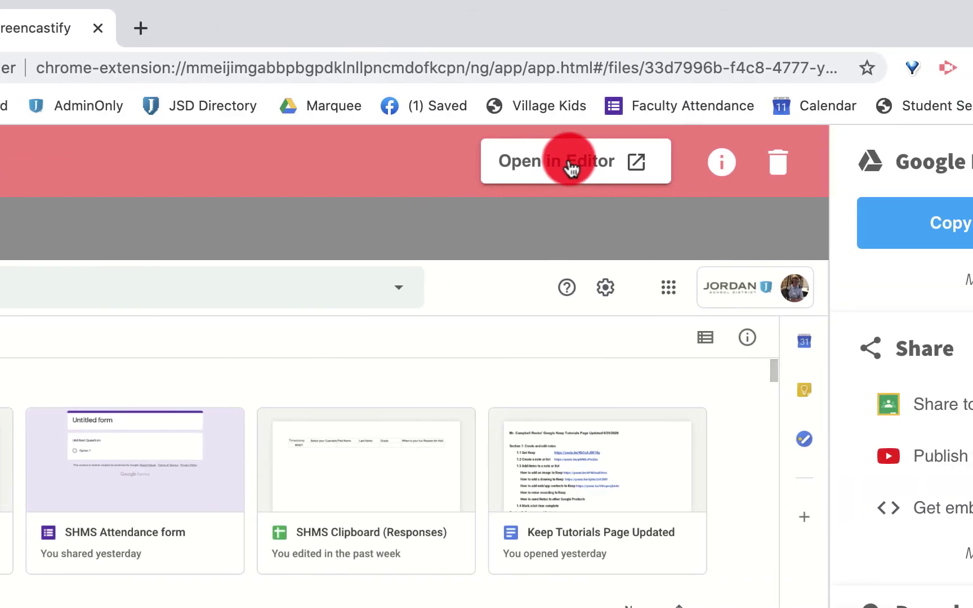
# Load the 00:09 Drive recording into Screencastify Editor and zoom in on its timeline clip
pyautogui.click(569, 164)
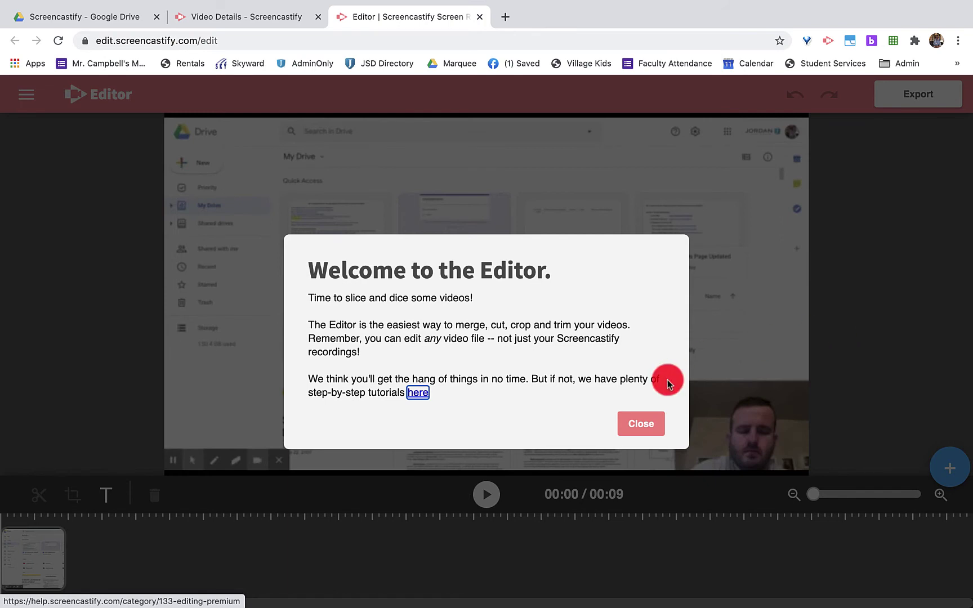
pyautogui.click(649, 427)
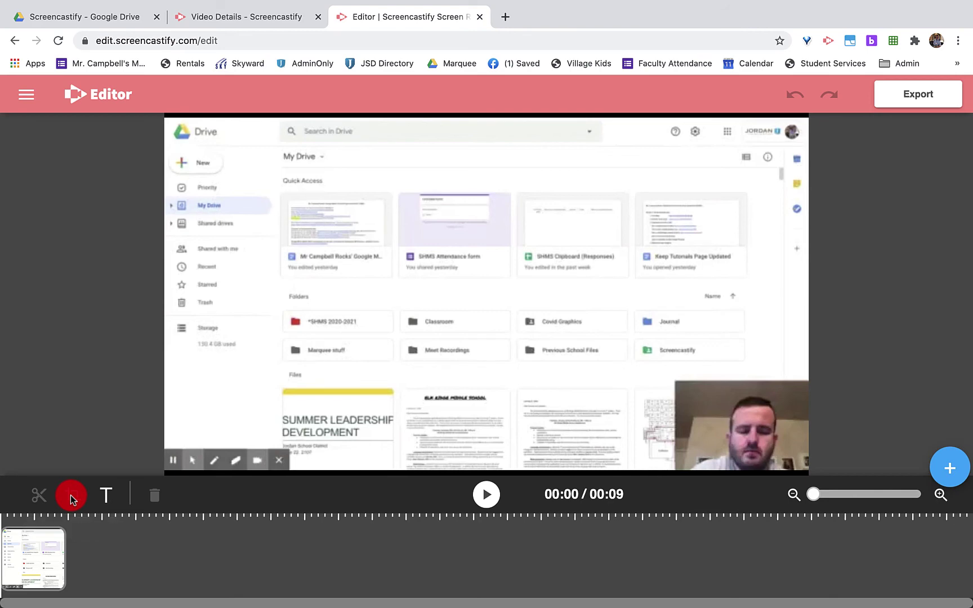
pyautogui.click(63, 560)
pyautogui.click(62, 560)
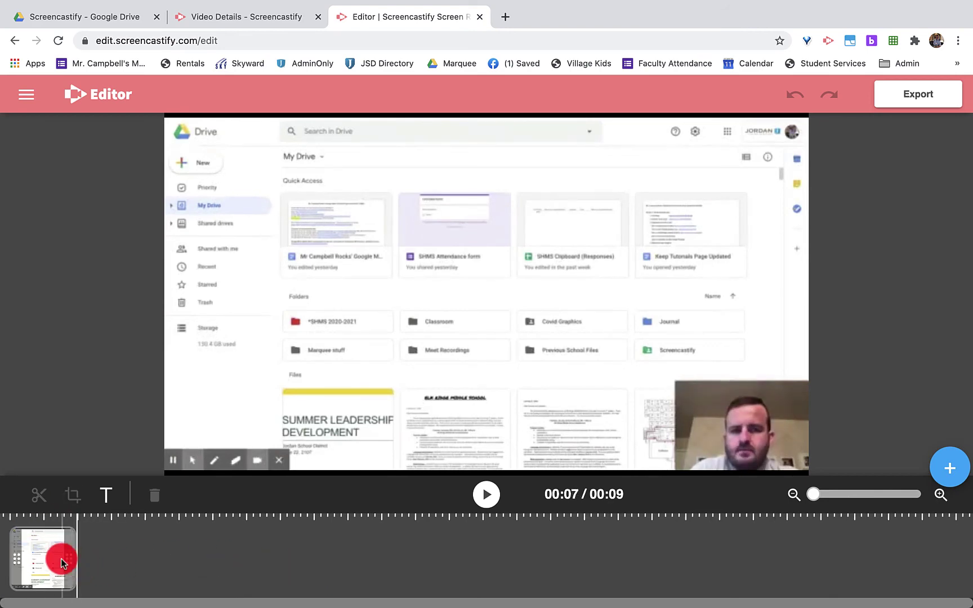
pyautogui.click(102, 562)
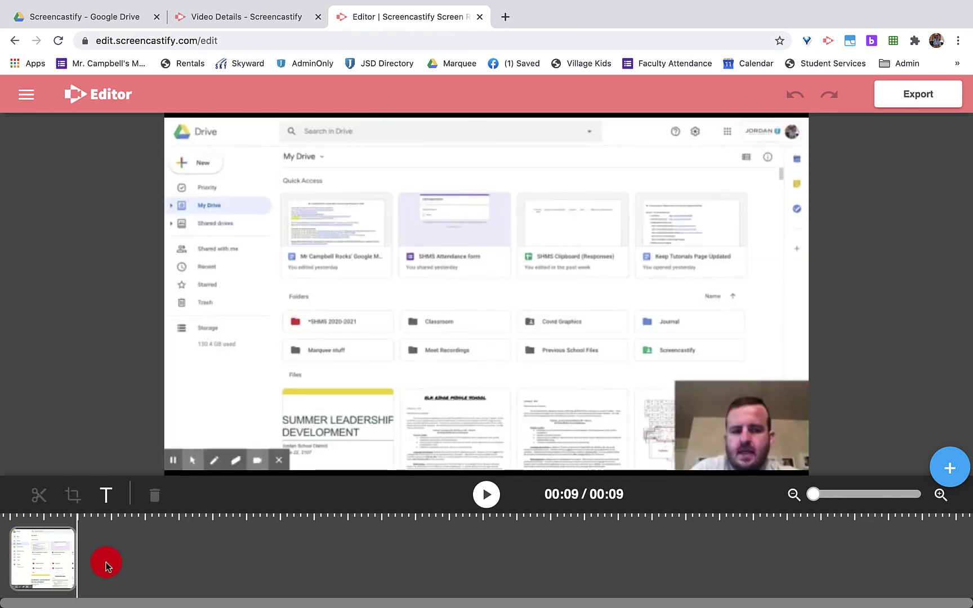
pyautogui.click(71, 561)
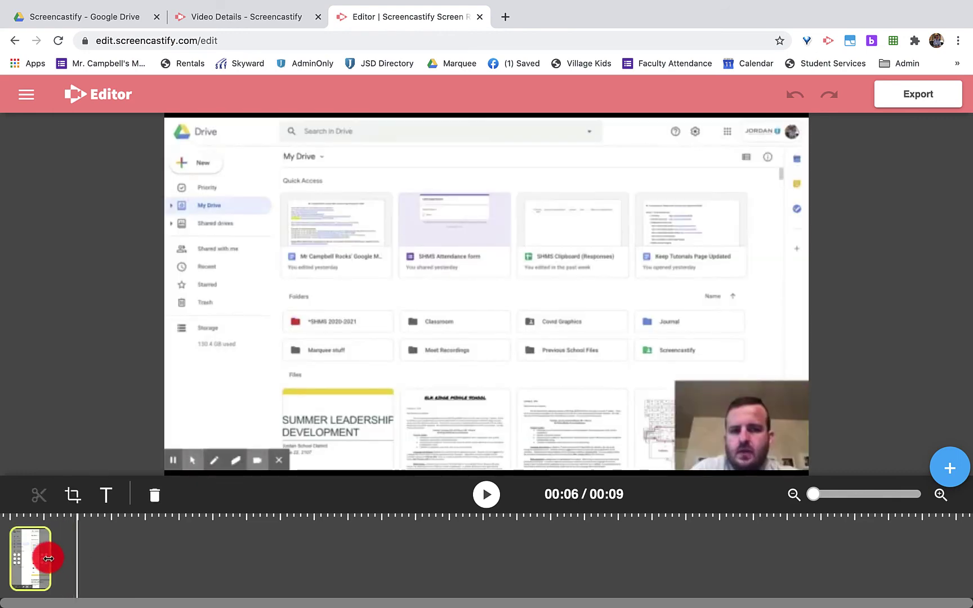
pyautogui.click(85, 562)
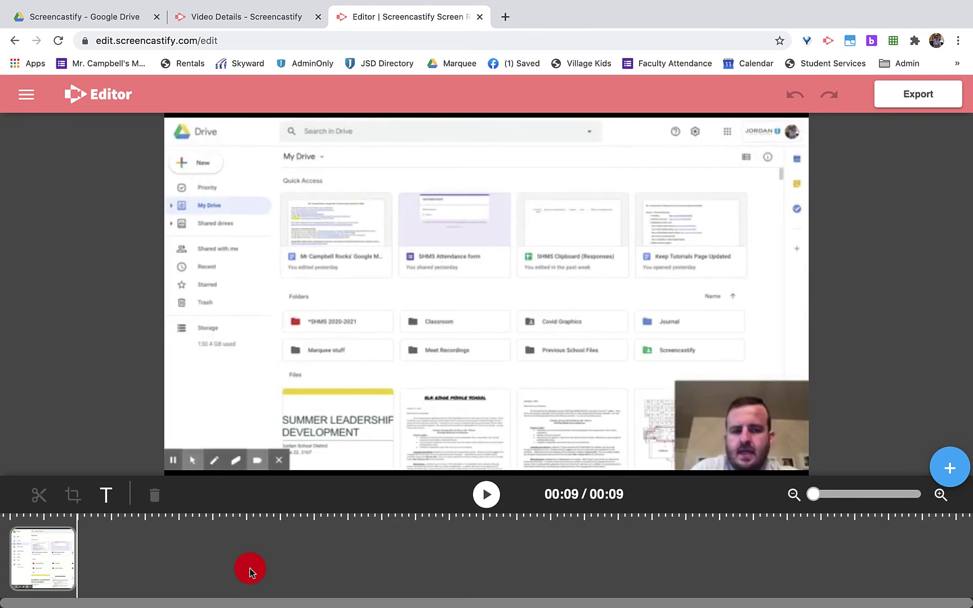
pyautogui.moveTo(813, 495); pyautogui.dragTo(865, 495)
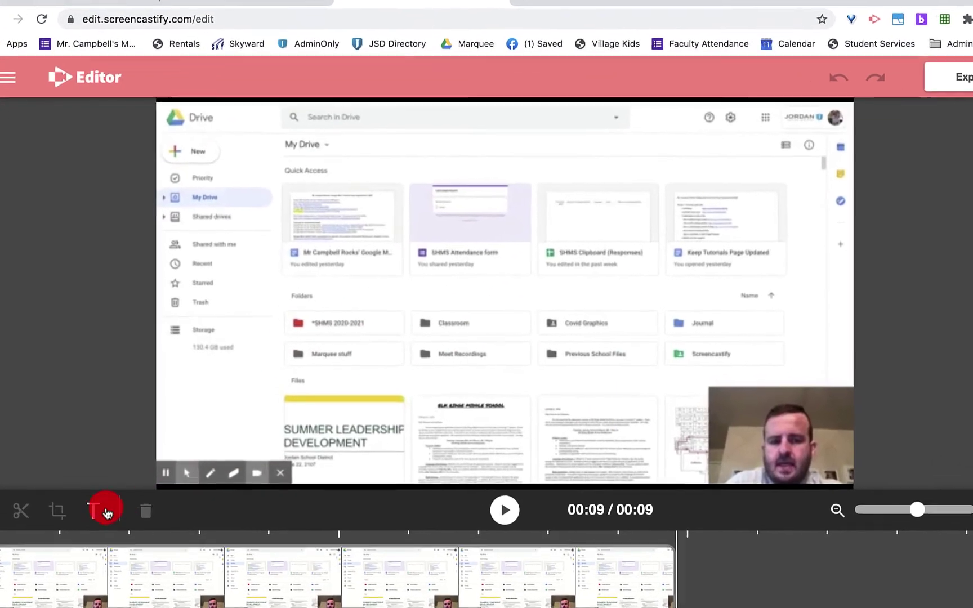
# Add a new text overlay to the clip and start editing it at 00:03
pyautogui.click(105, 512)
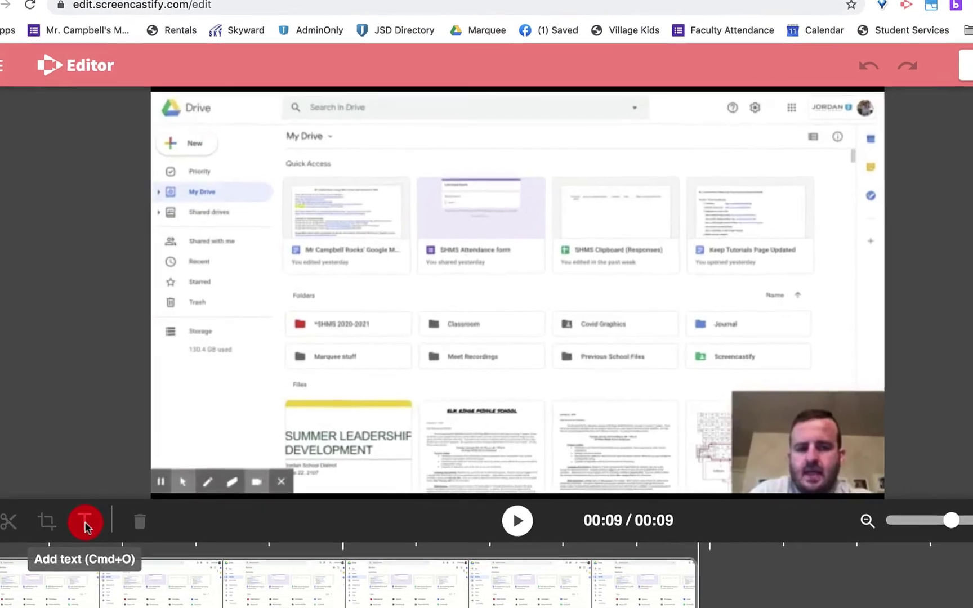
pyautogui.click(494, 564)
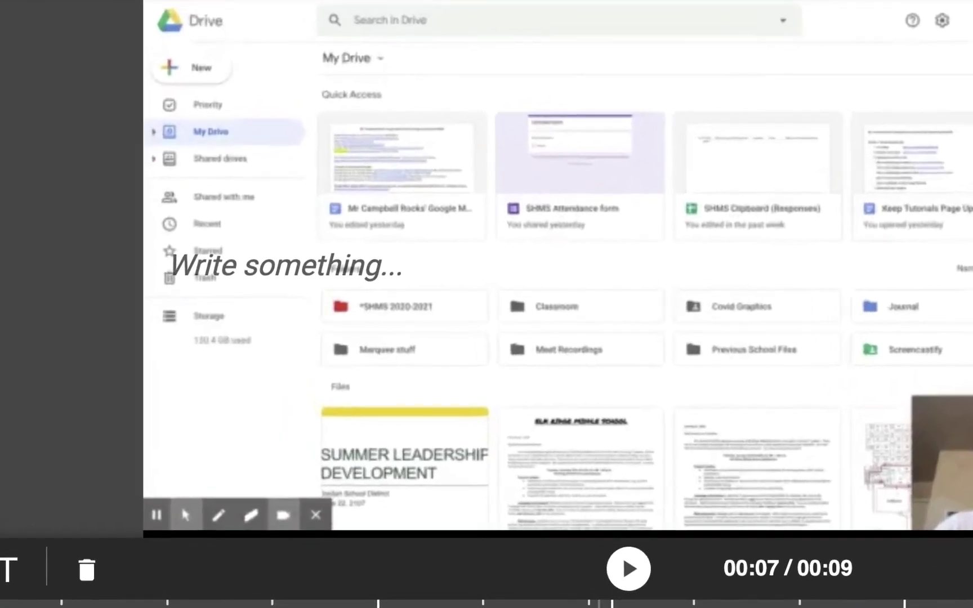
pyautogui.click(41, 569)
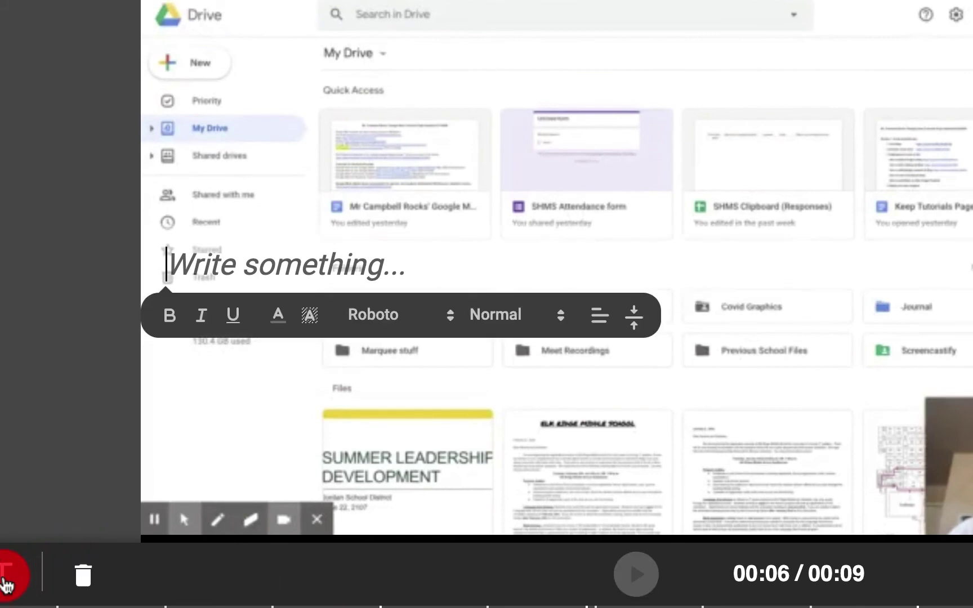
pyautogui.click(174, 605)
pyautogui.click(7, 569)
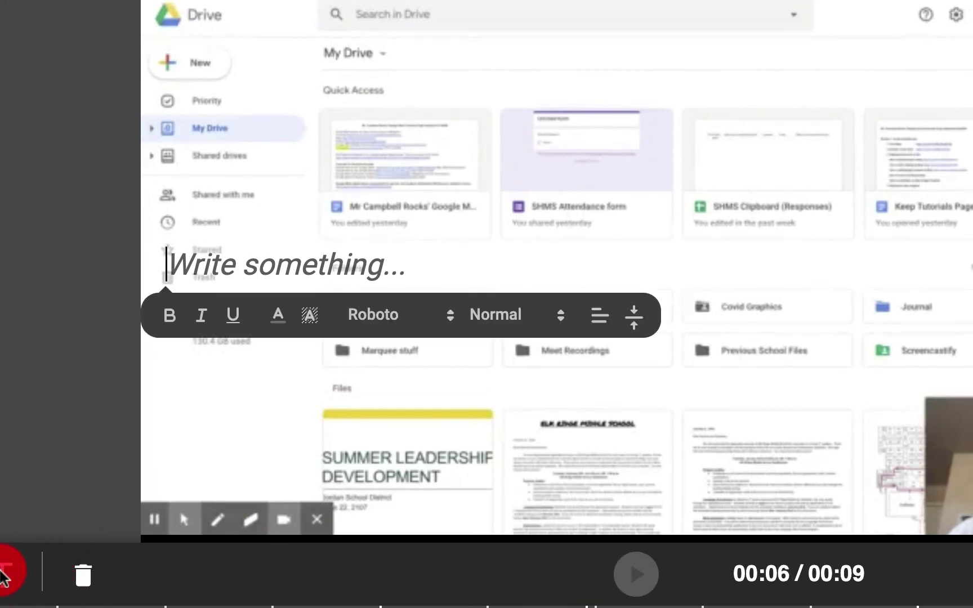
pyautogui.click(204, 316)
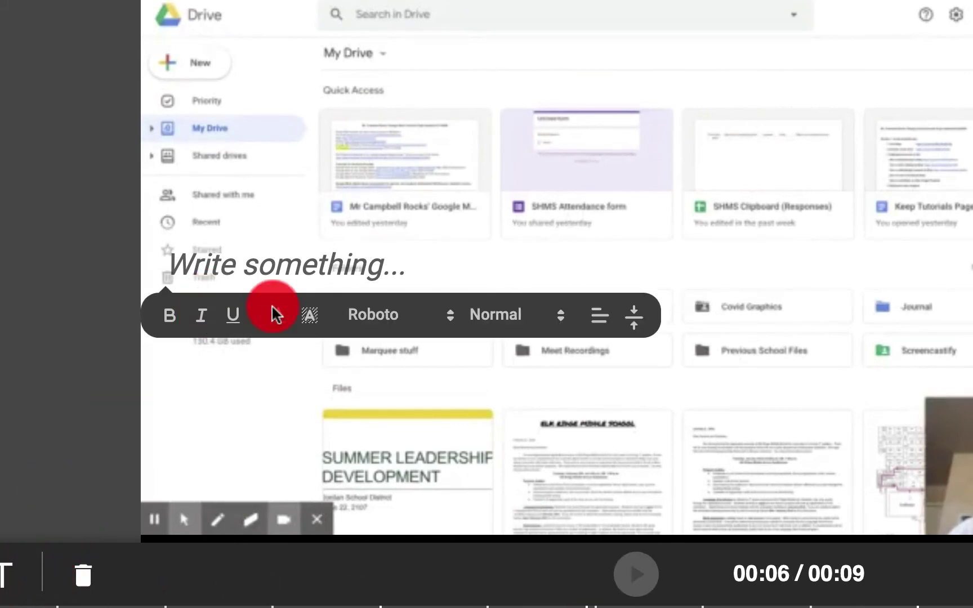
# Set the overlay font to Indie Flower and type 'This is a text'
pyautogui.click(409, 316)
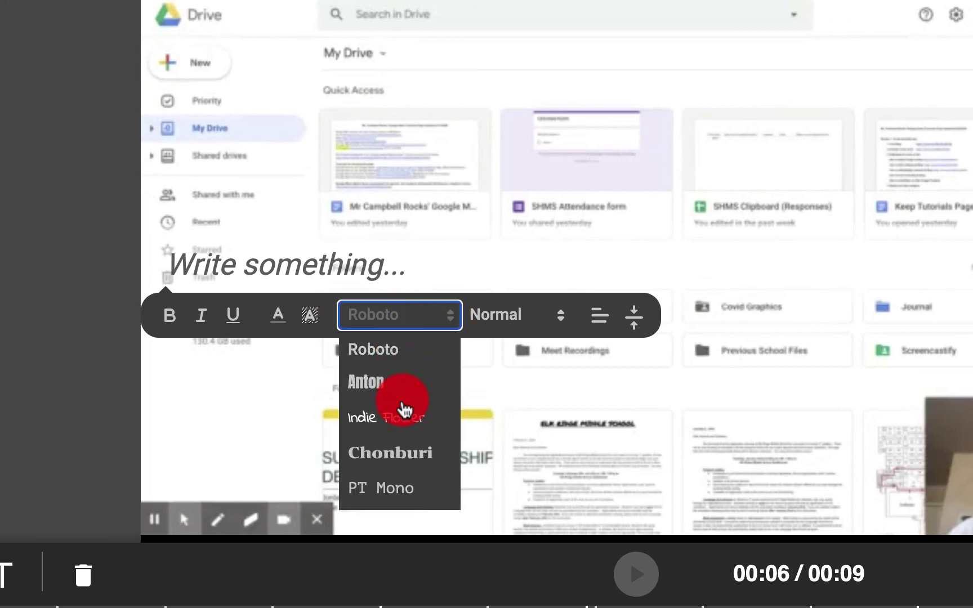
pyautogui.click(418, 425)
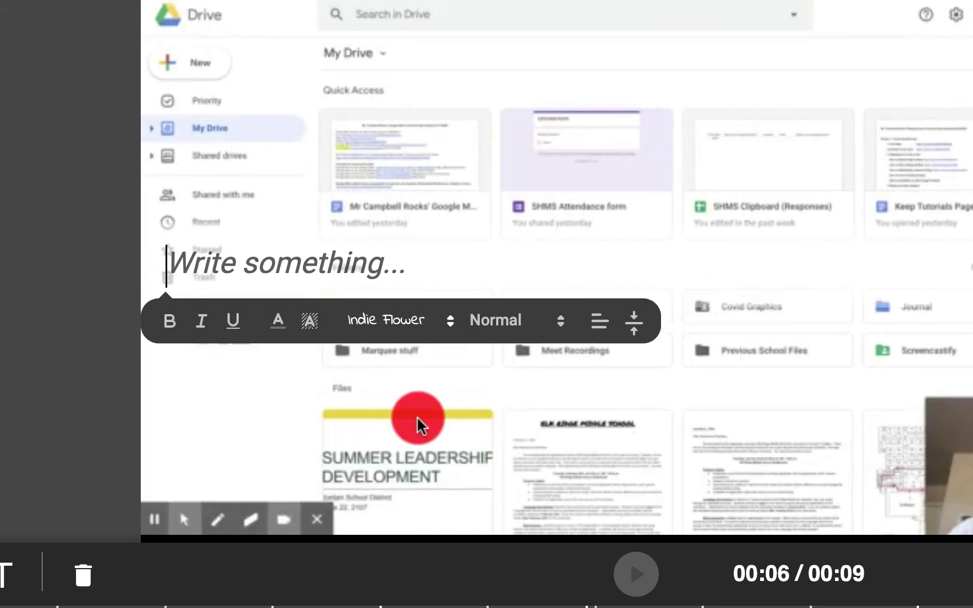
pyautogui.write('This is a Text overlay')
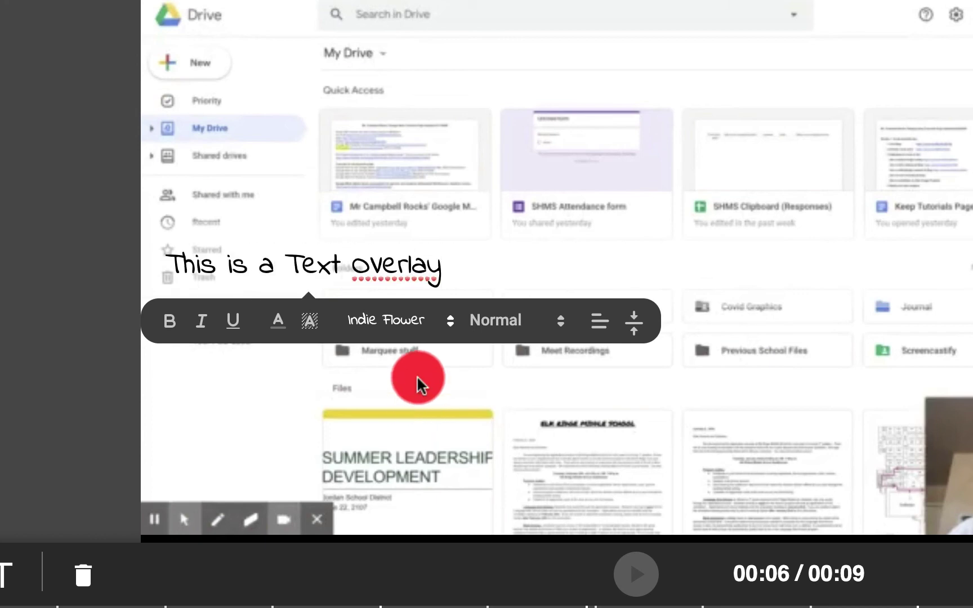
pyautogui.click(303, 267)
pyautogui.press('BackSpace')
pyautogui.write('t')
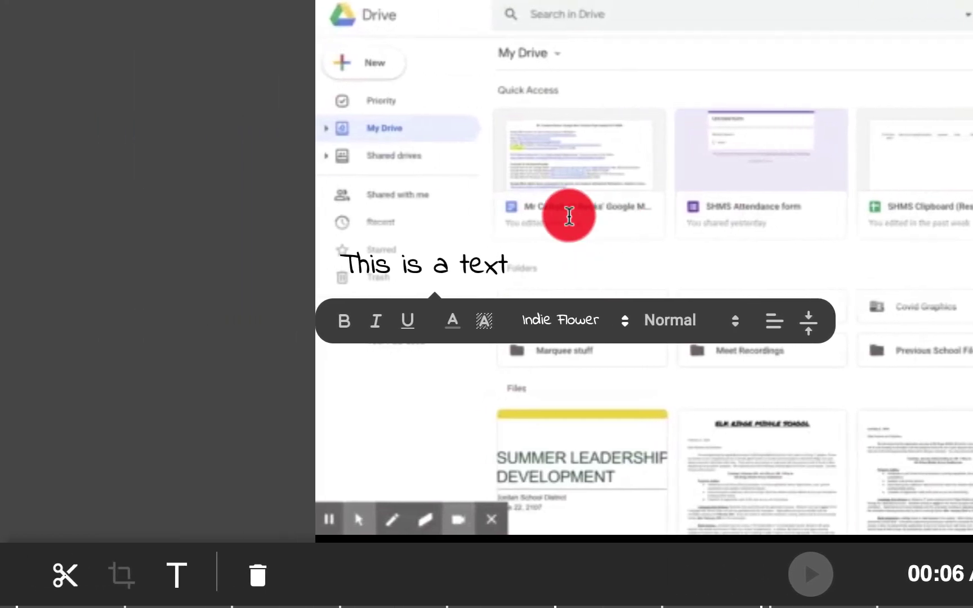
# Enlarge the words 'This is a' to Huge size
pyautogui.tripleClick(462, 265)
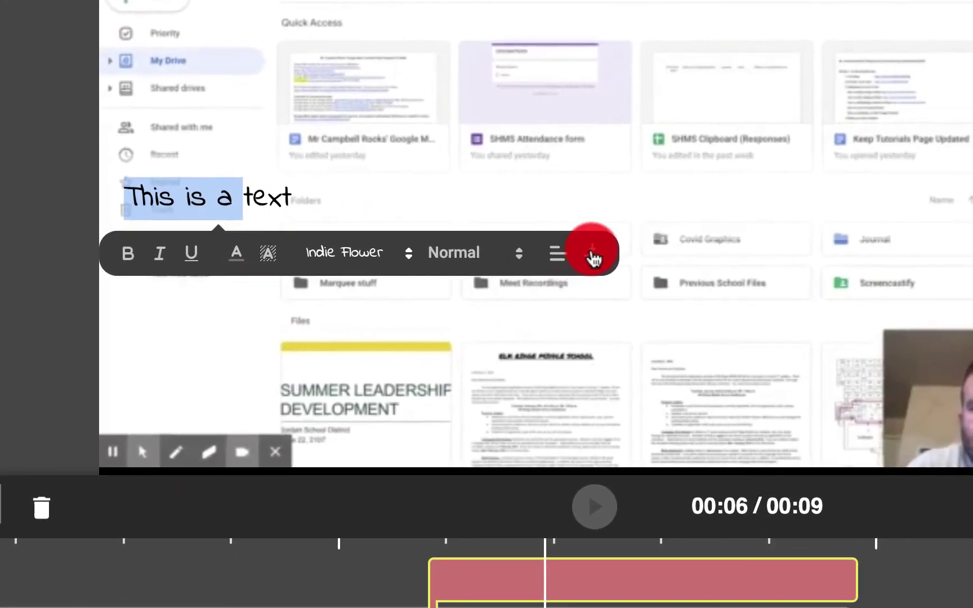
pyautogui.click(808, 321)
pyautogui.click(592, 285)
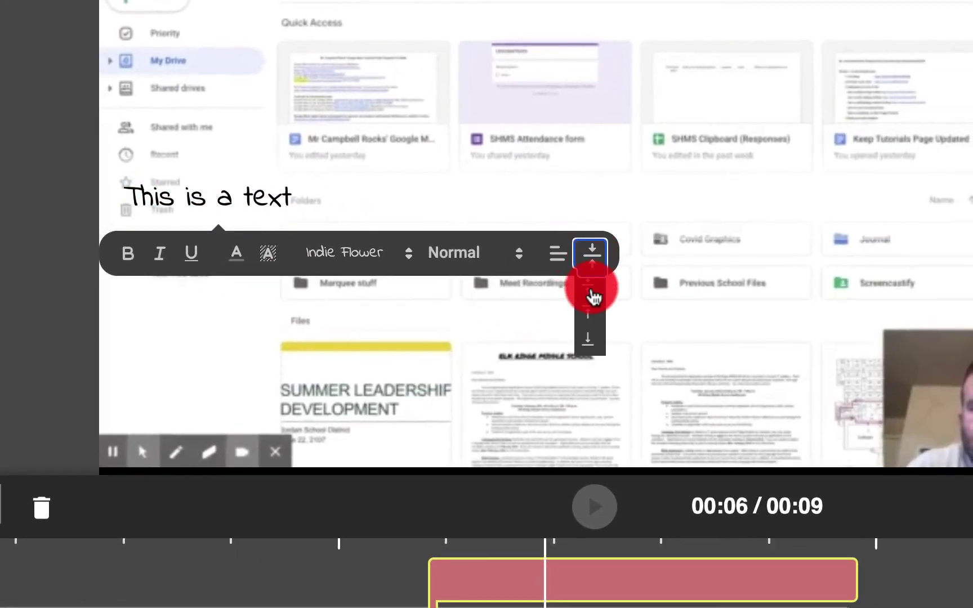
pyautogui.click(519, 254)
pyautogui.click(472, 391)
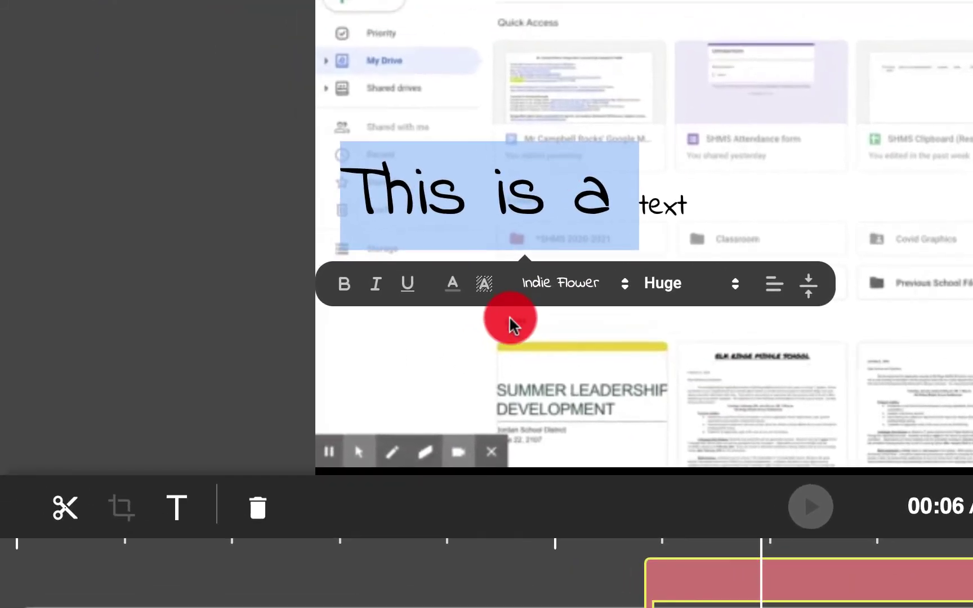
pyautogui.click(363, 270)
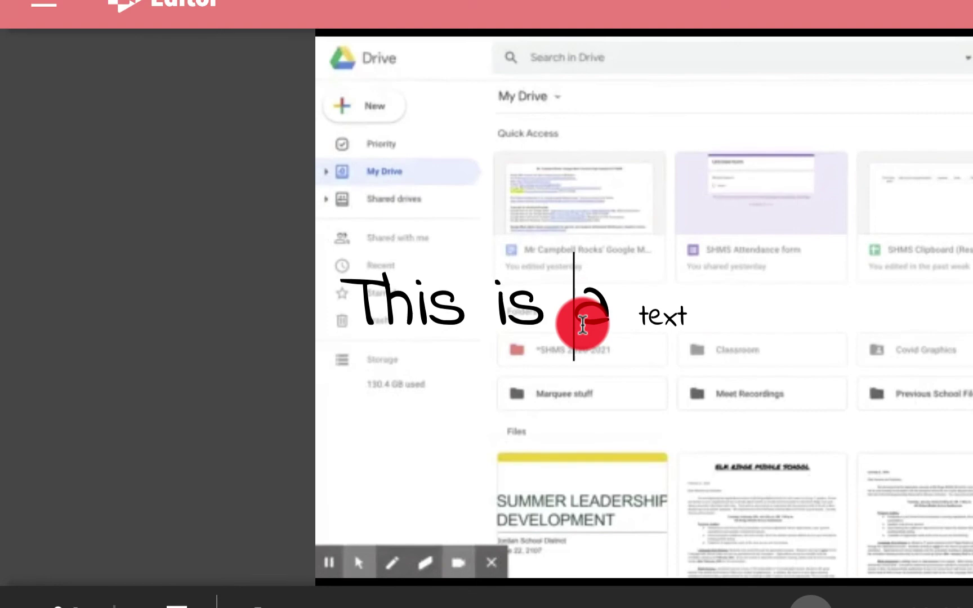
pyautogui.click(580, 217)
pyautogui.moveTo(573, 209); pyautogui.dragTo(764, 215)
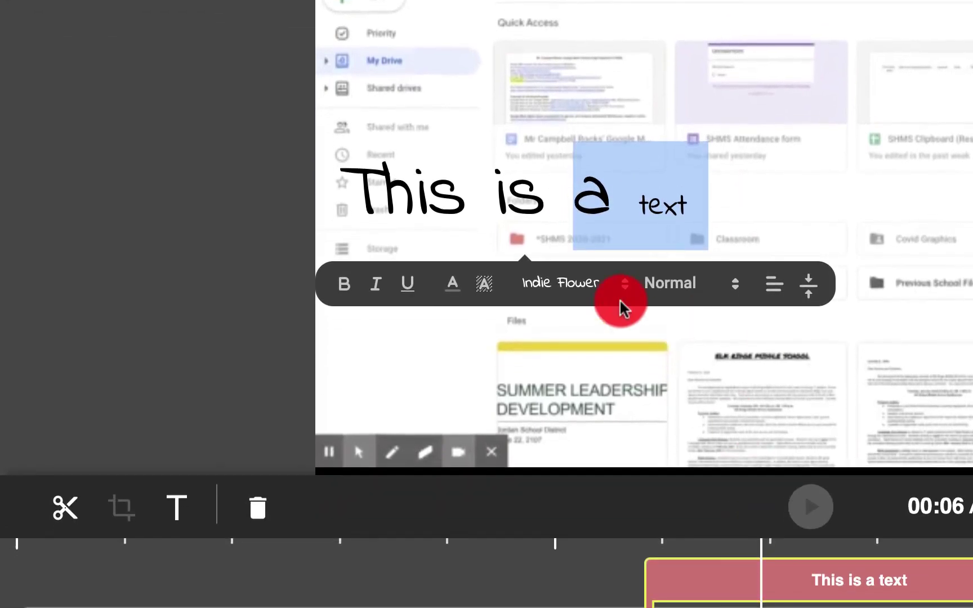
pyautogui.click(522, 395)
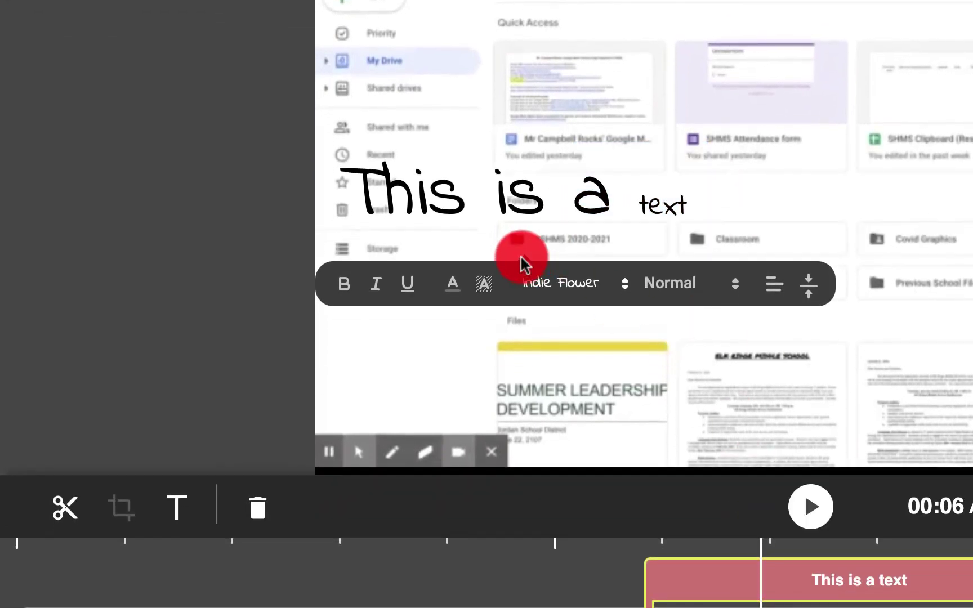
pyautogui.click(873, 591)
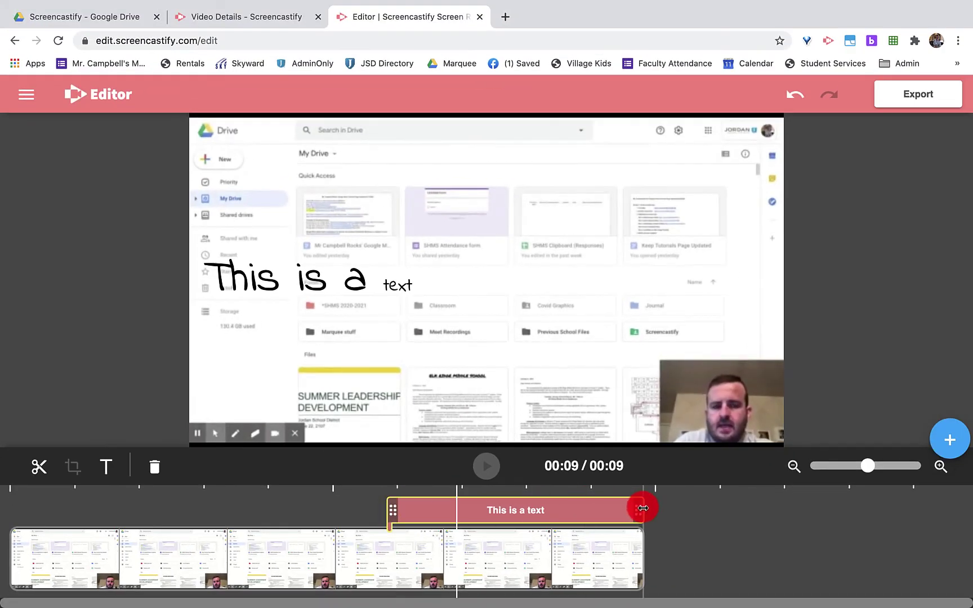
pyautogui.moveTo(642, 508); pyautogui.dragTo(444, 510)
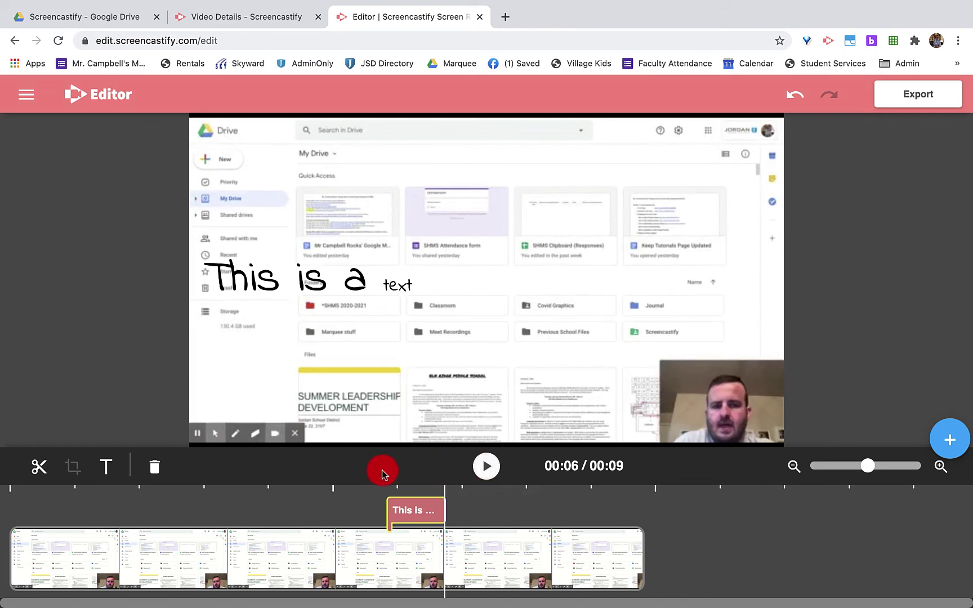
pyautogui.click(488, 467)
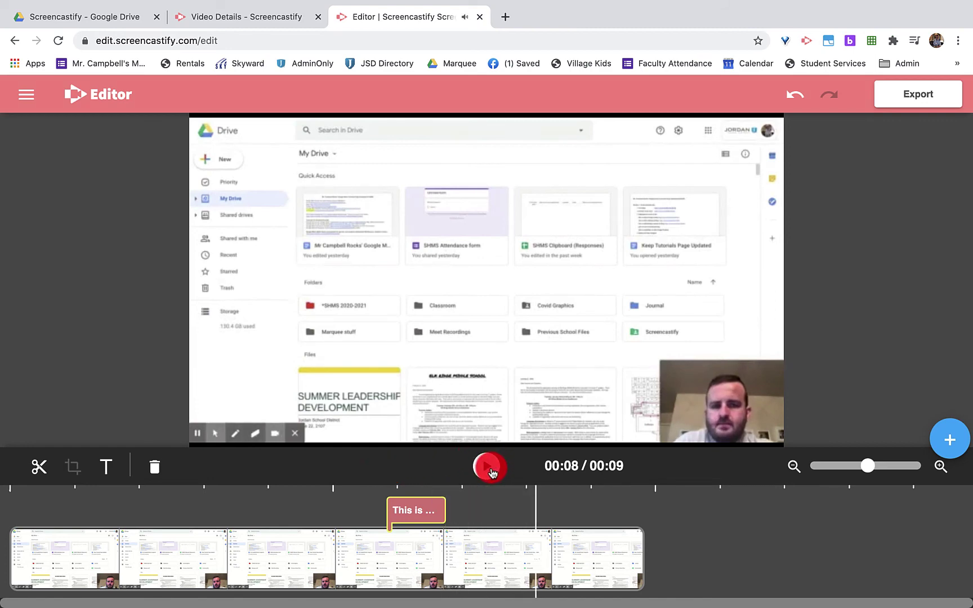
pyautogui.click(487, 469)
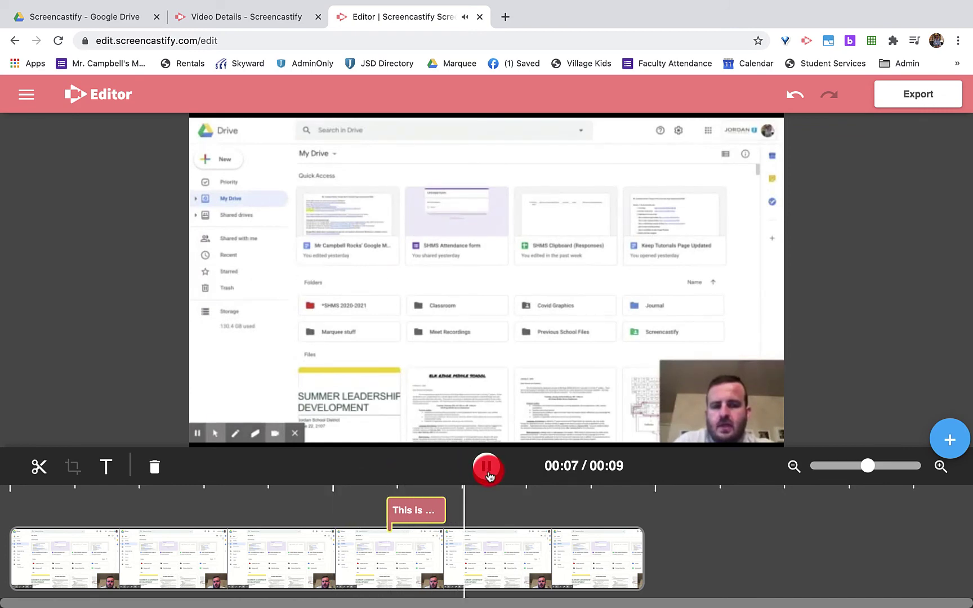
pyautogui.moveTo(444, 517); pyautogui.dragTo(647, 514)
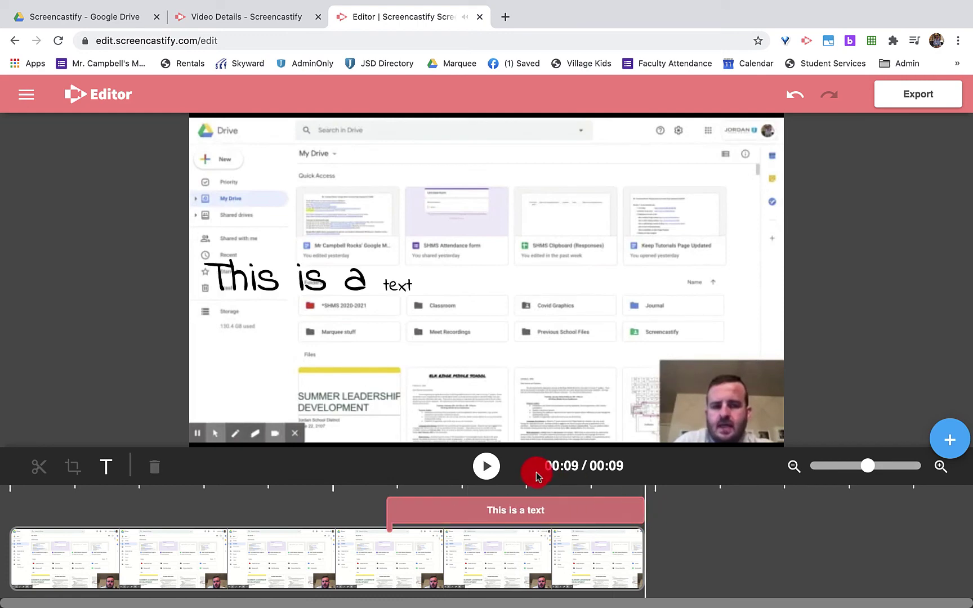
pyautogui.click(342, 497)
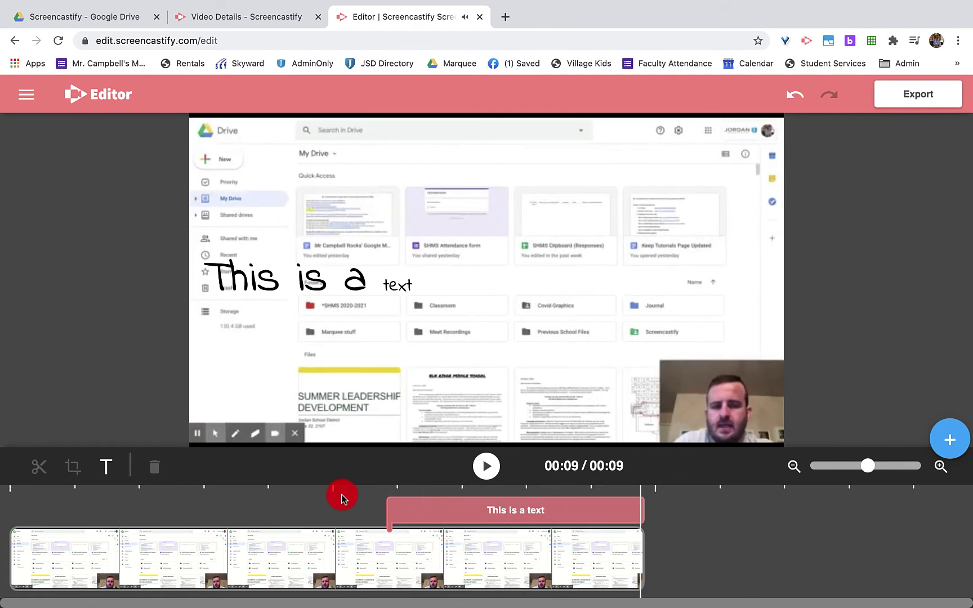
# Export the edited video to Google Drive as 'Youtube Tutorial' and close the sharing settings
pyautogui.click(898, 105)
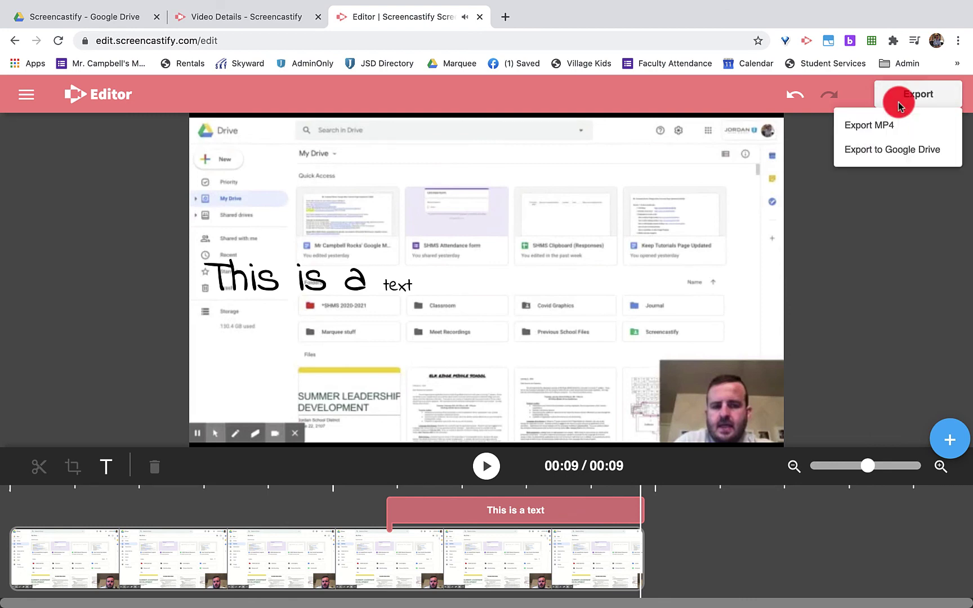
pyautogui.click(895, 150)
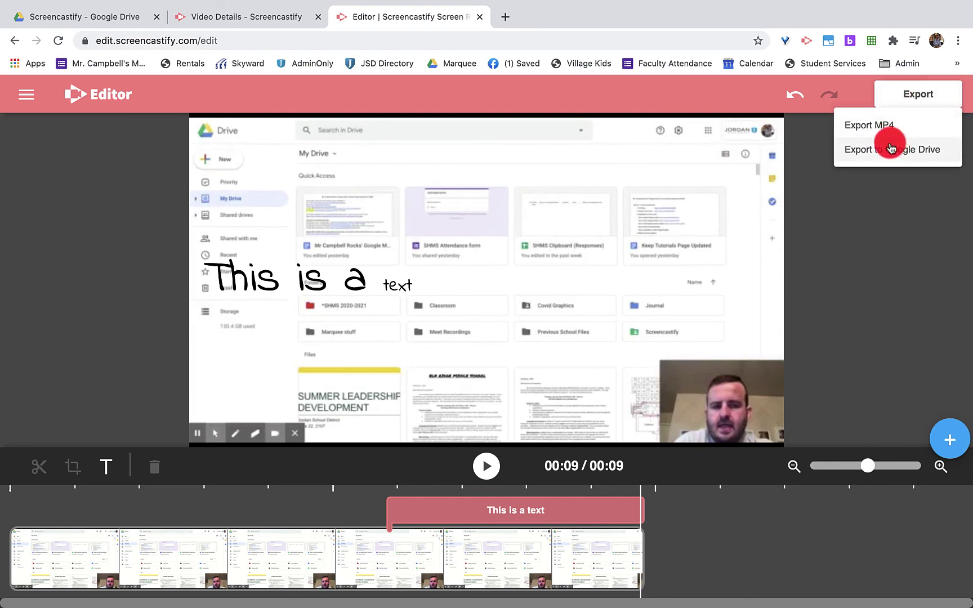
pyautogui.click(881, 131)
pyautogui.click(881, 146)
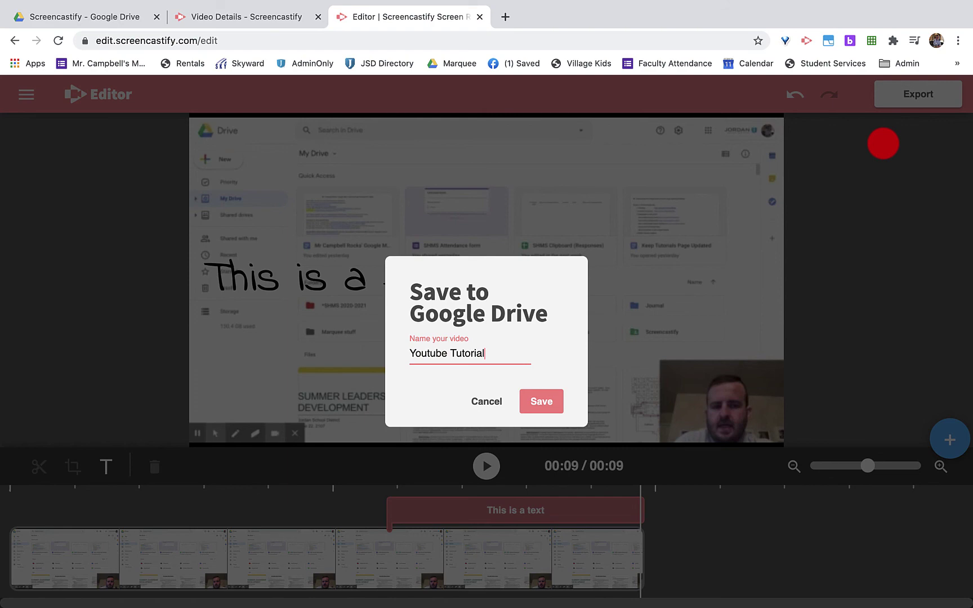
pyautogui.click(541, 400)
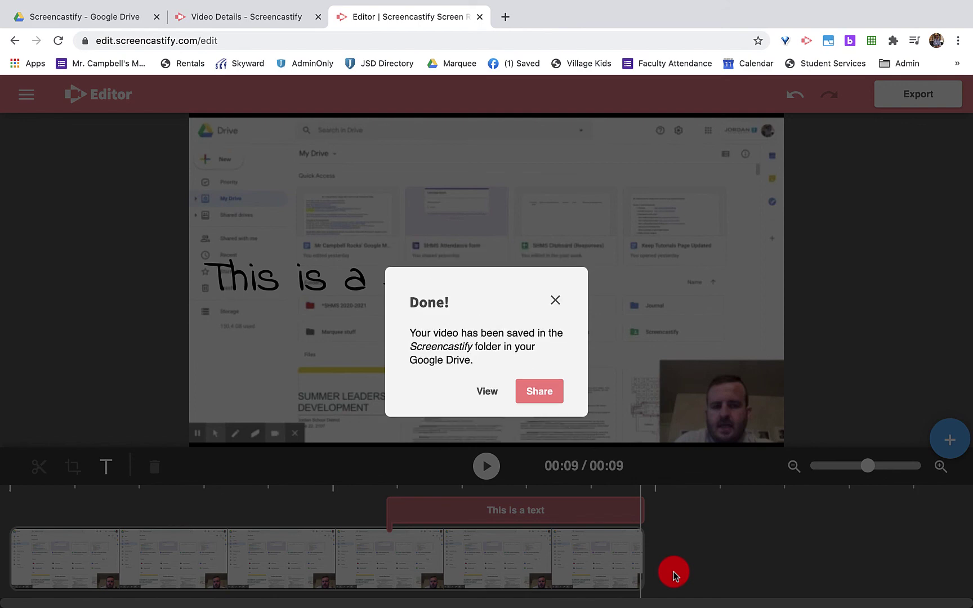
pyautogui.click(543, 394)
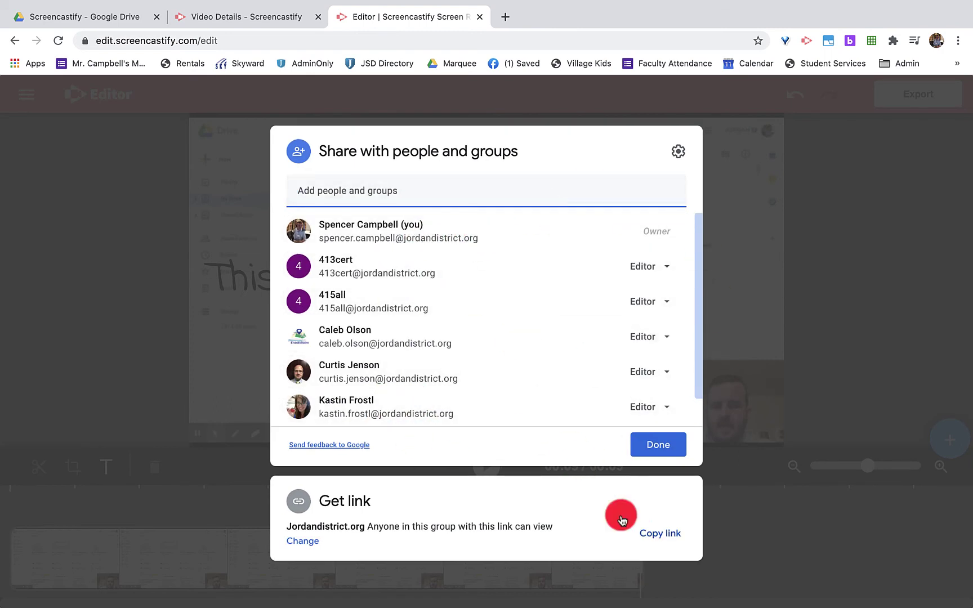
pyautogui.click(680, 456)
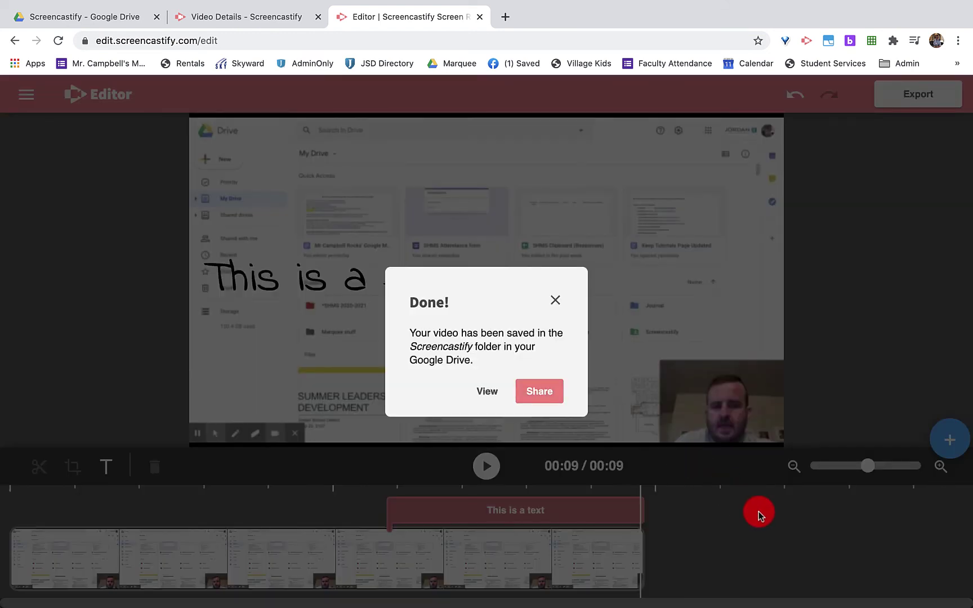
# Preview the exported 'Youtube Tutorial' video, then return to the Screencastify Drive folder tab
pyautogui.click(479, 400)
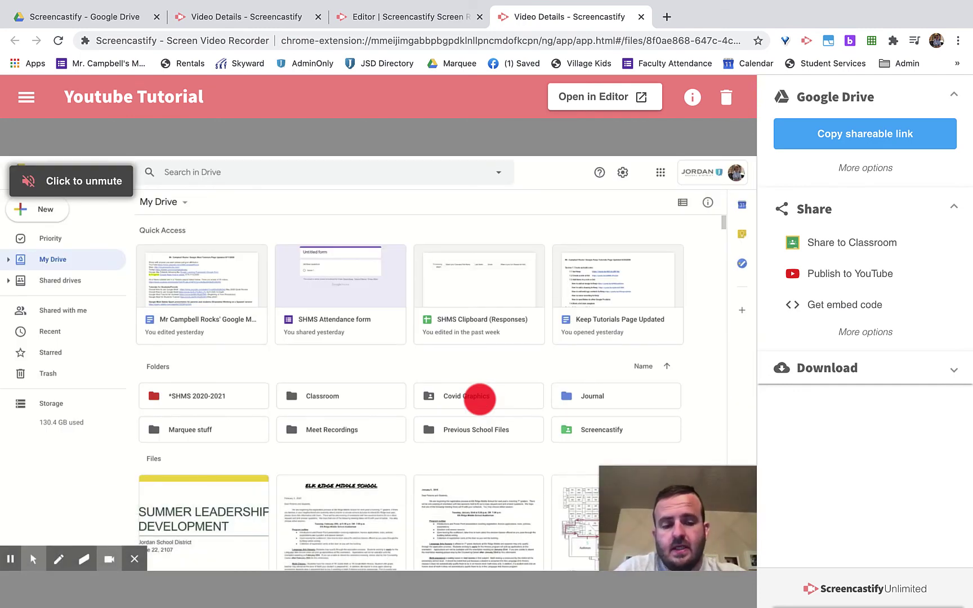
pyautogui.moveTo(715, 510)
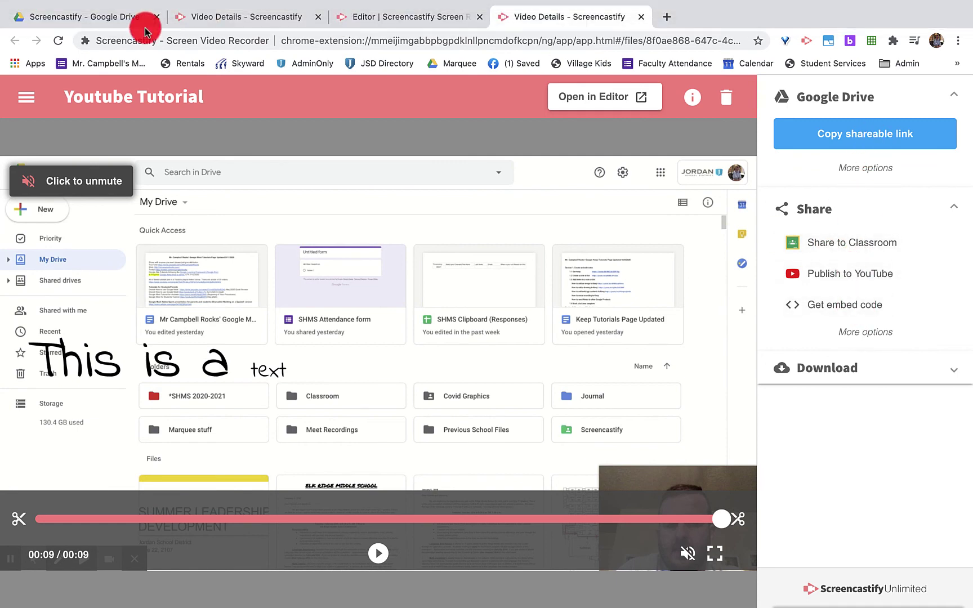
pyautogui.click(109, 12)
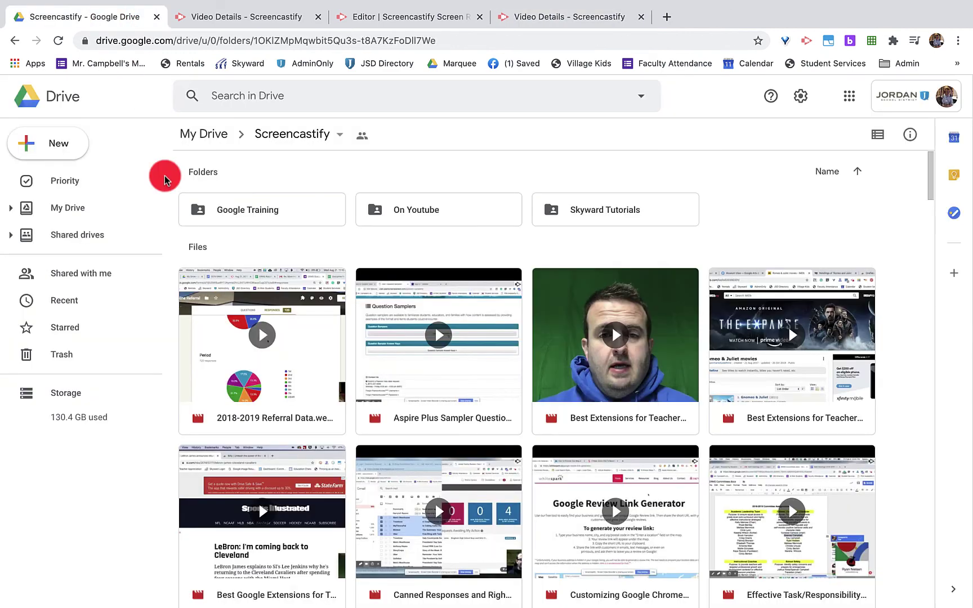
pyautogui.click(56, 41)
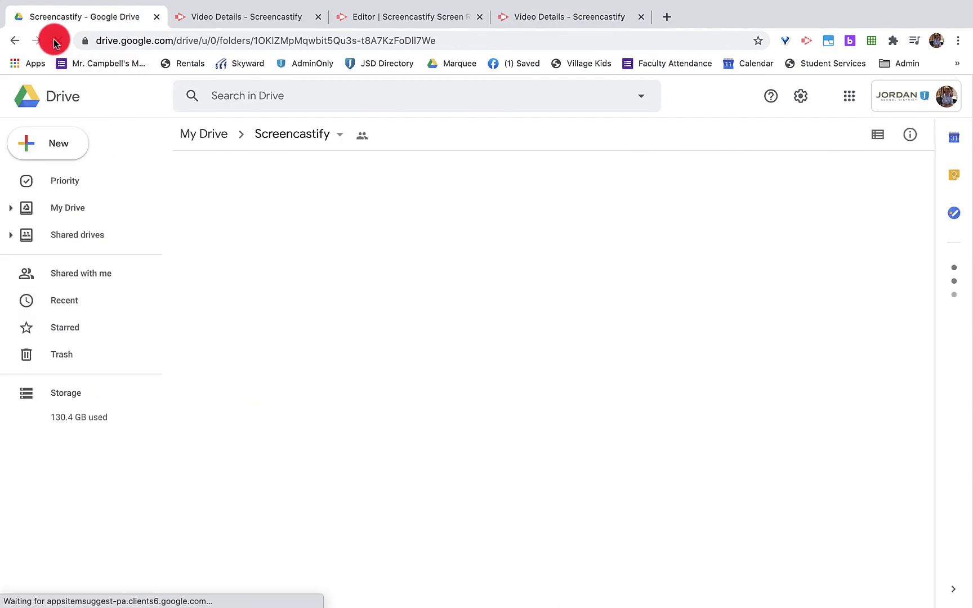